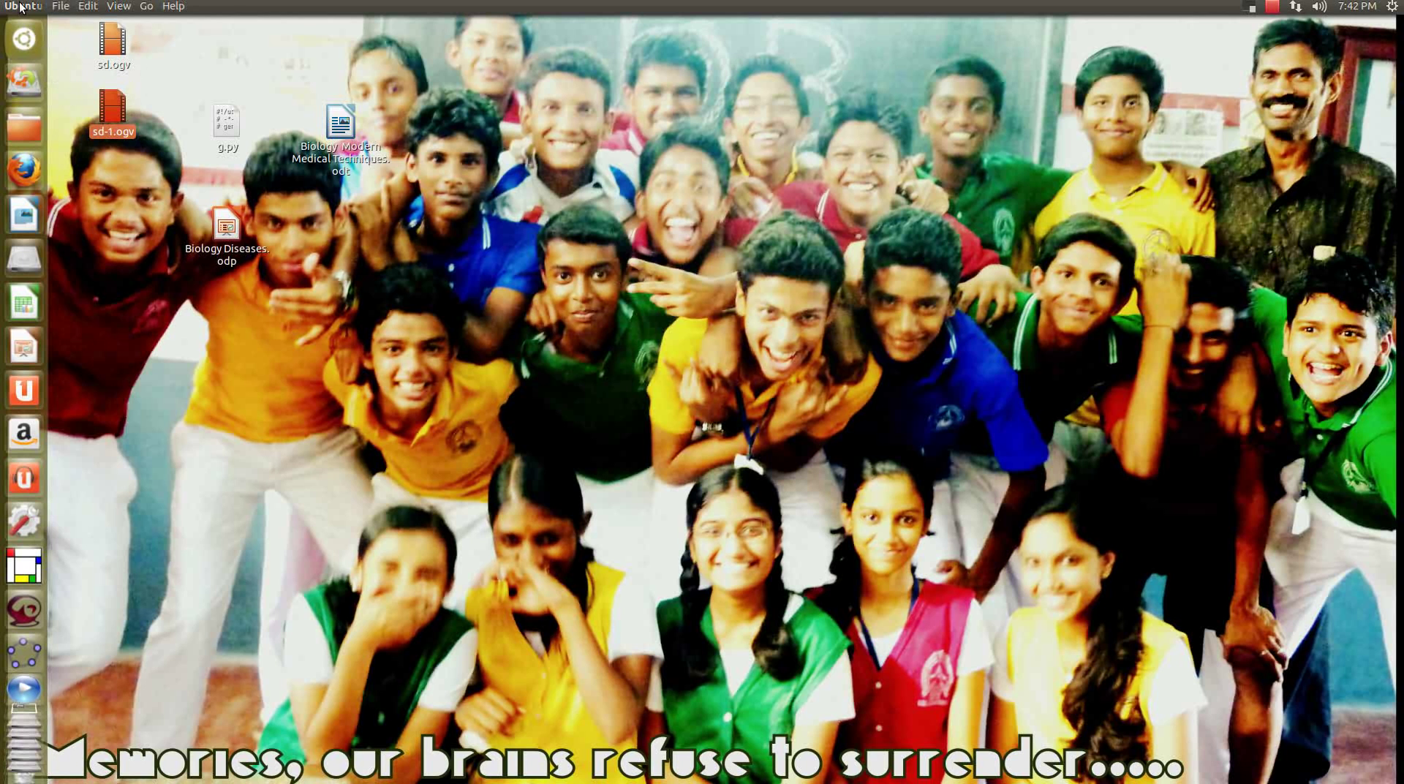
# Search the Dash for Inkscape by typing 'kin'.
pyautogui.click(19, 50)
pyautogui.write('k')
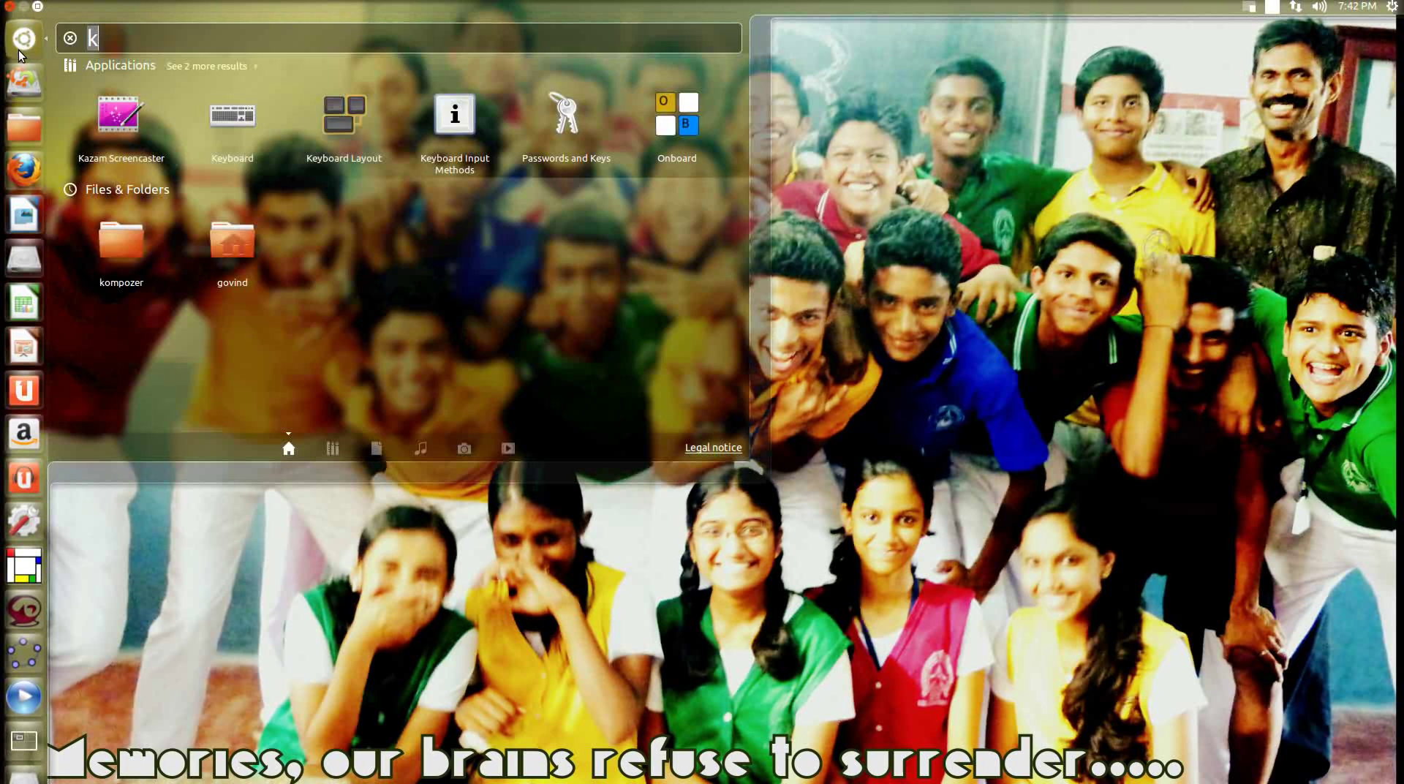
pyautogui.write('in')
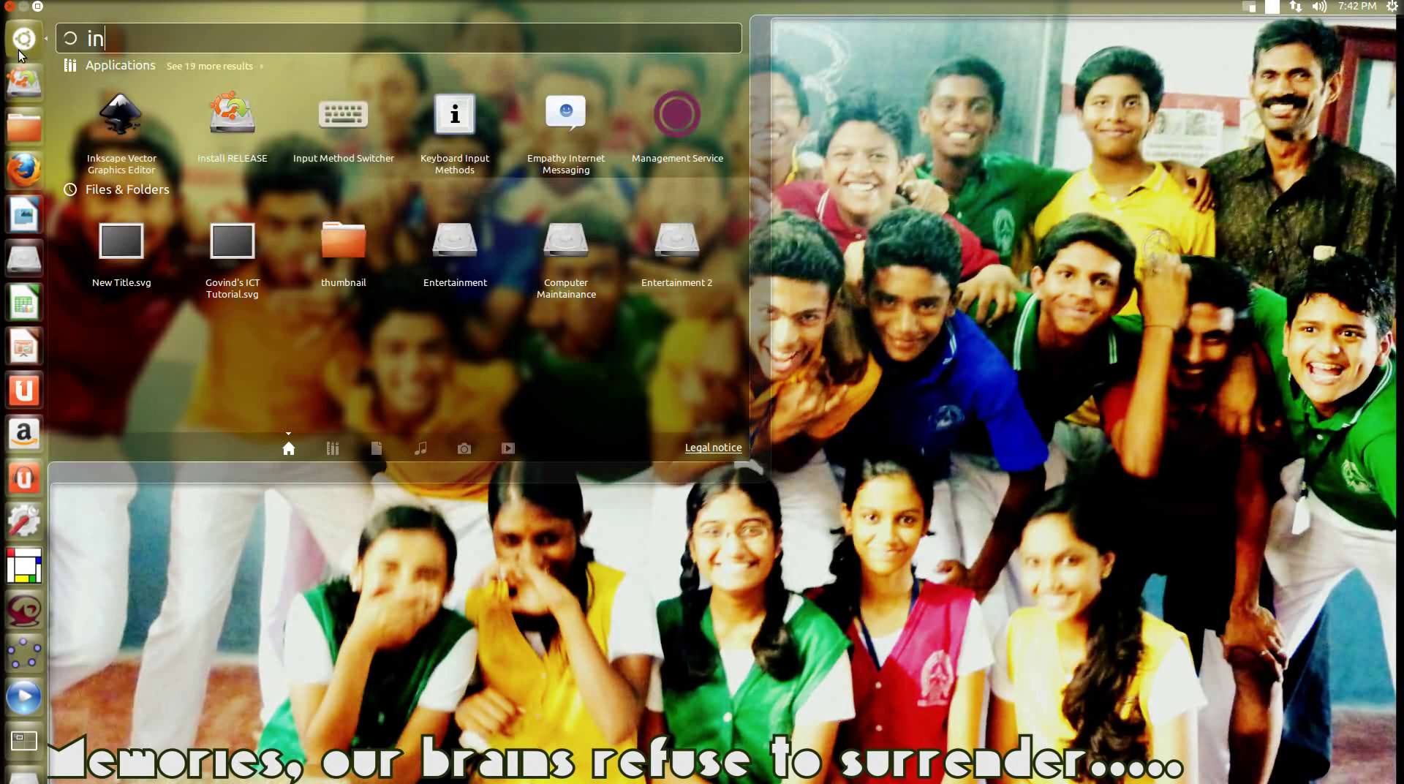
# Launch Inkscape, maximize its window and zoom in on the page.
pyautogui.click(19, 50)
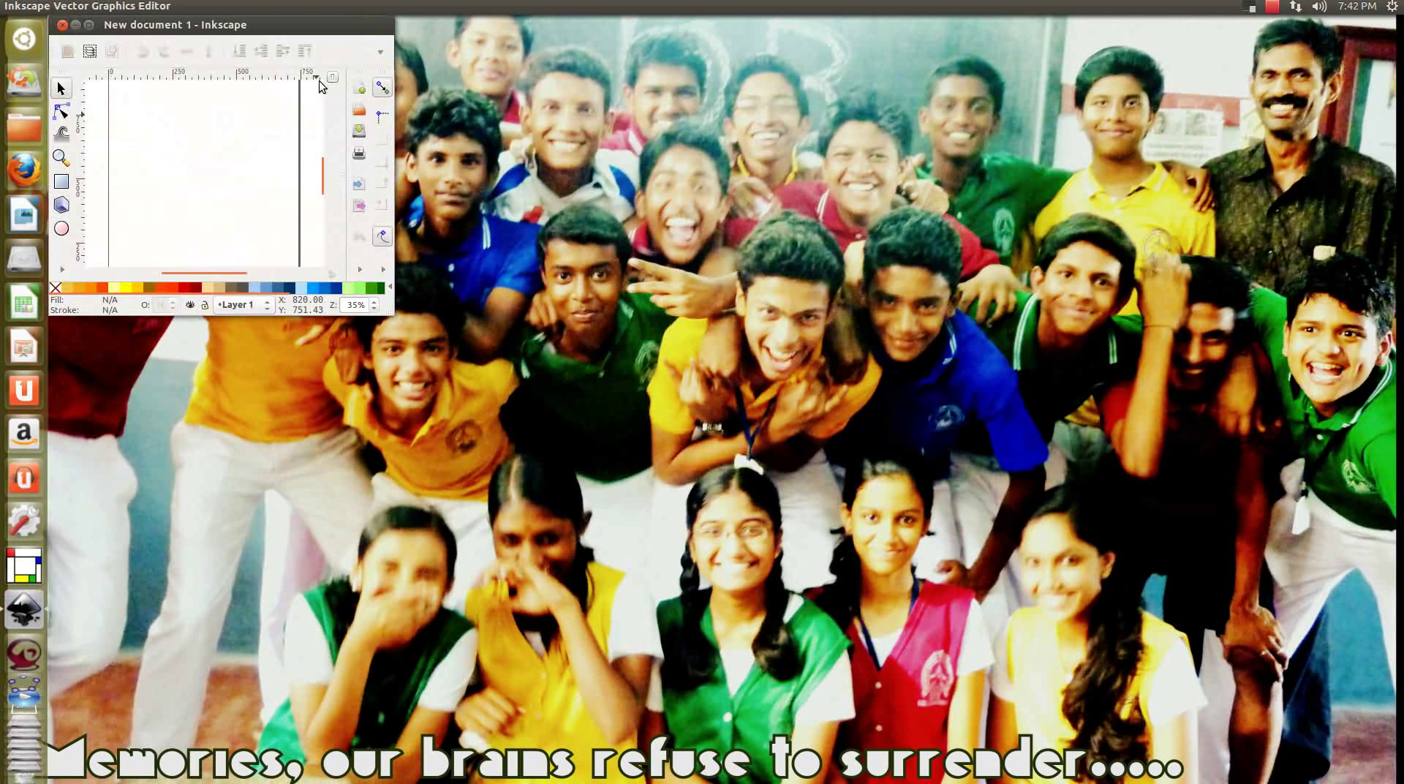
pyautogui.click(90, 26)
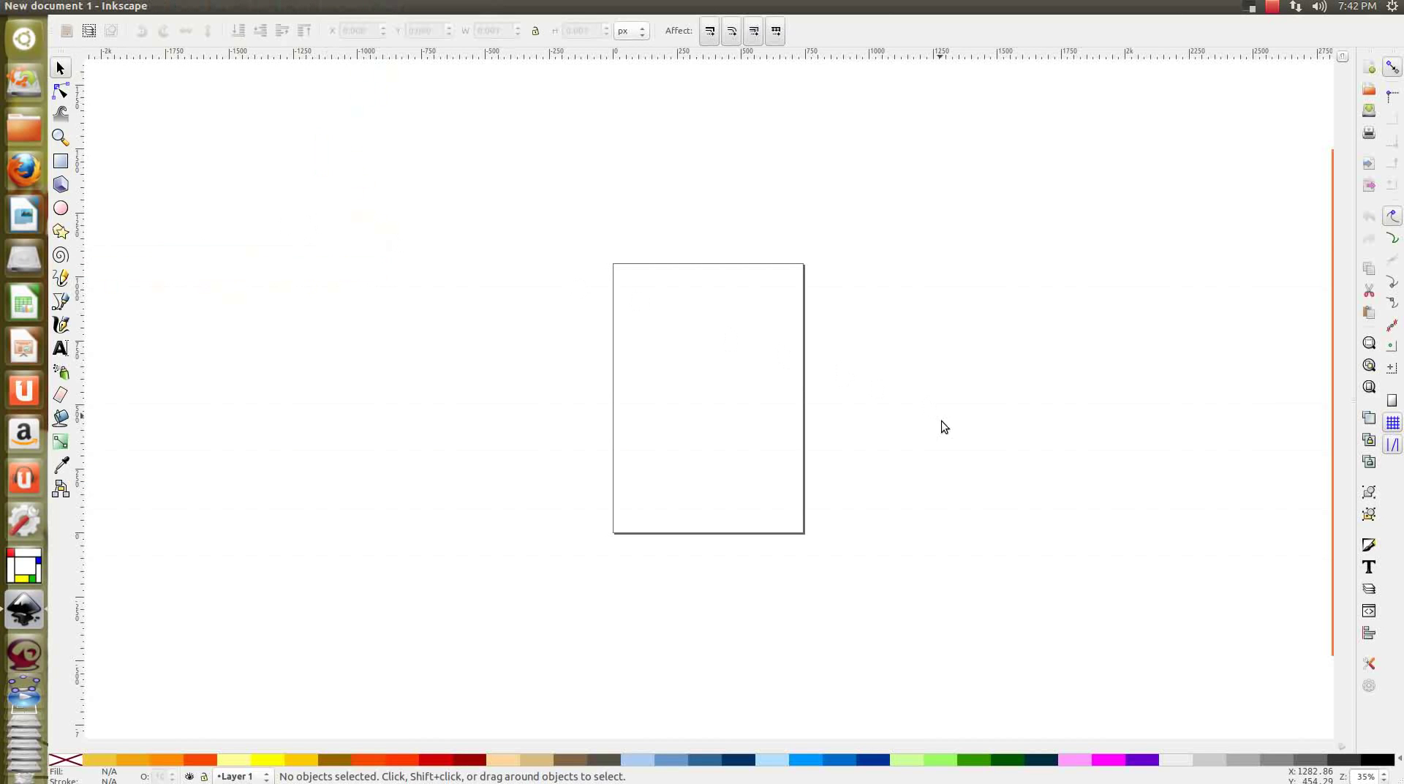
pyautogui.scroll(5, 738, 432)
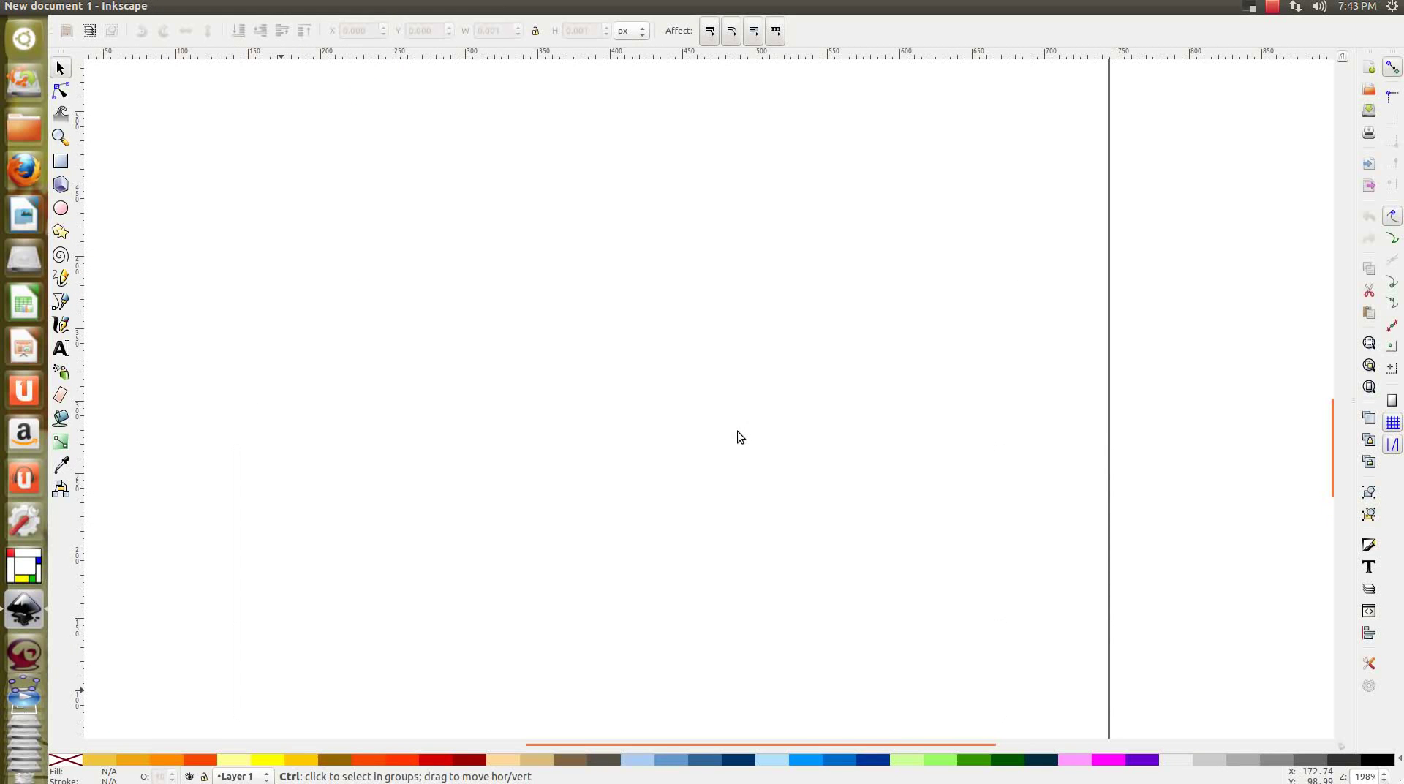
# Draw a large circle with the Ellipse tool and fill it red.
pyautogui.click(62, 210)
pyautogui.moveTo(417, 221); pyautogui.dragTo(745, 560)
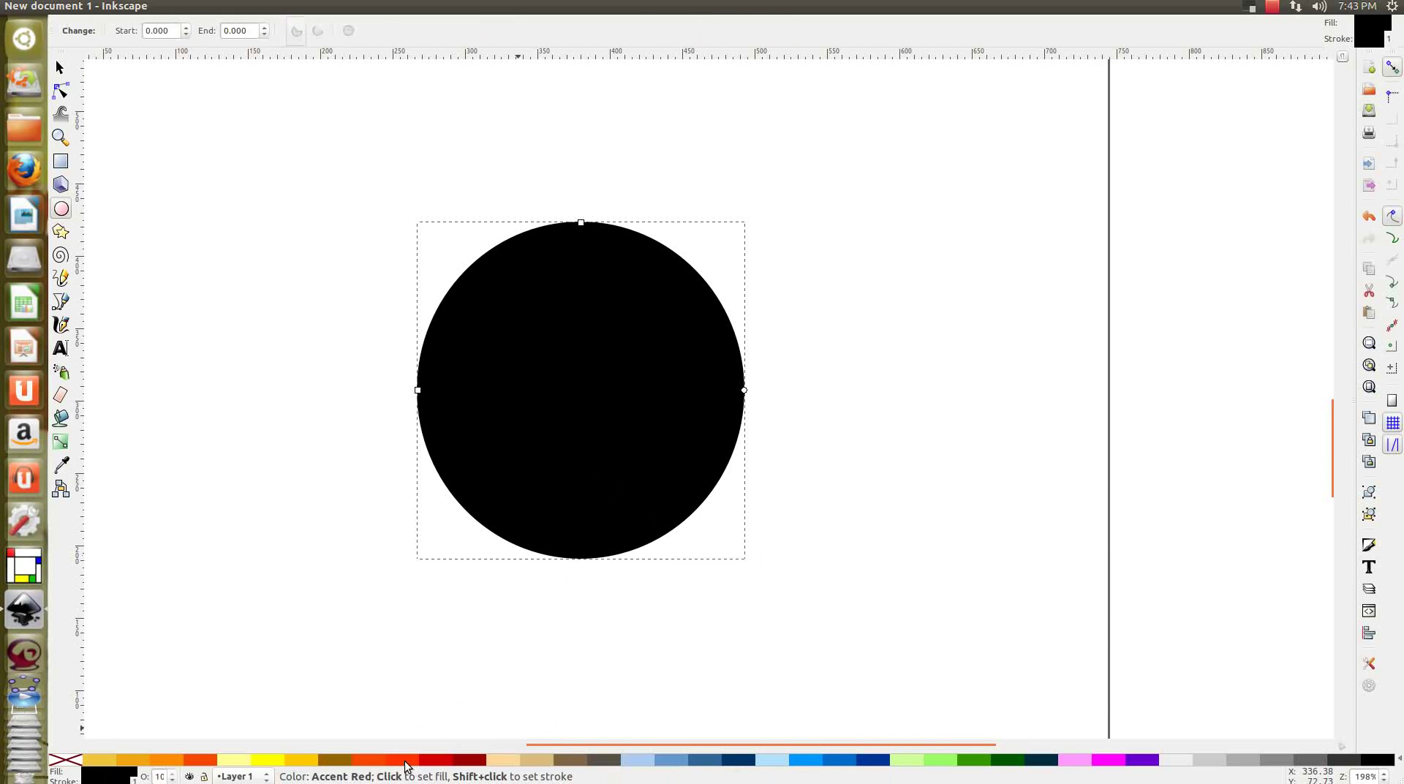
pyautogui.click(430, 761)
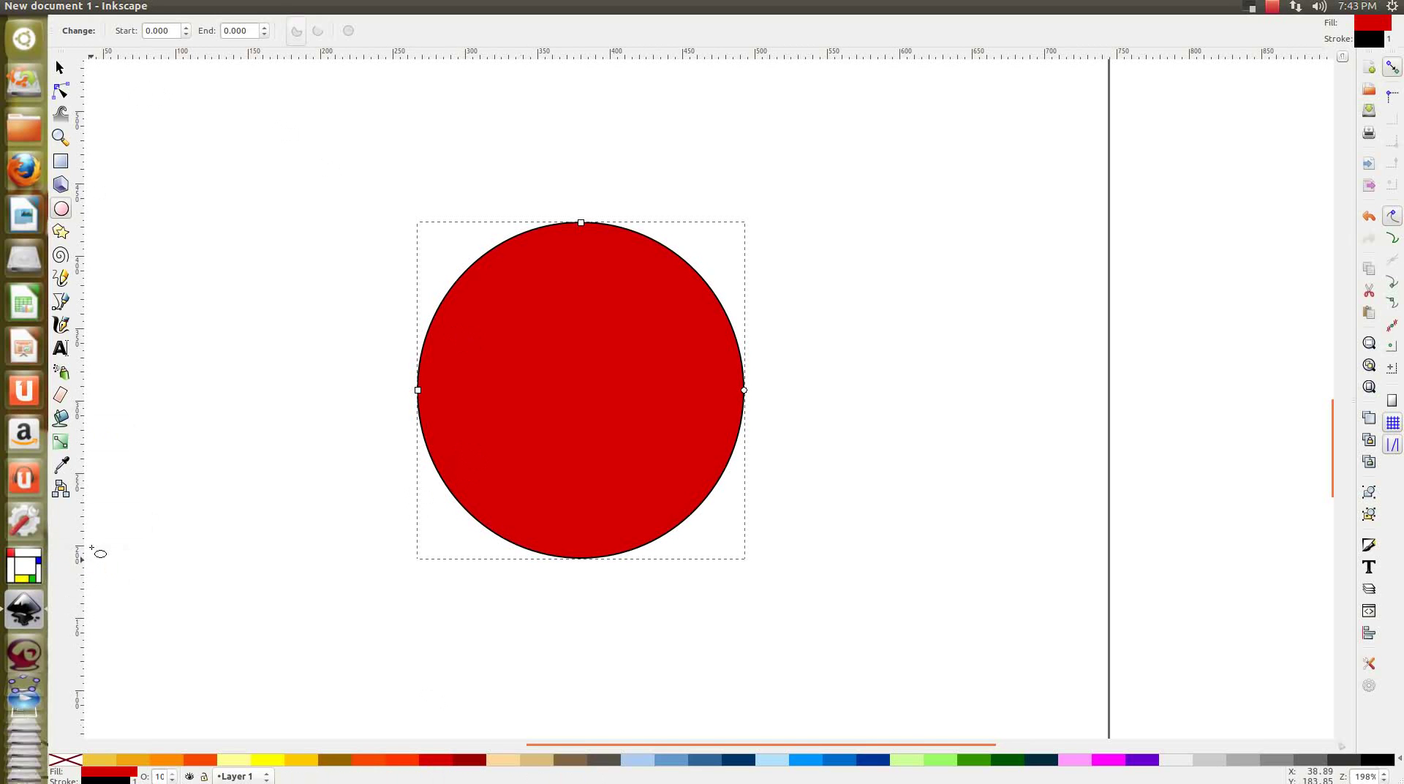
pyautogui.click(61, 443)
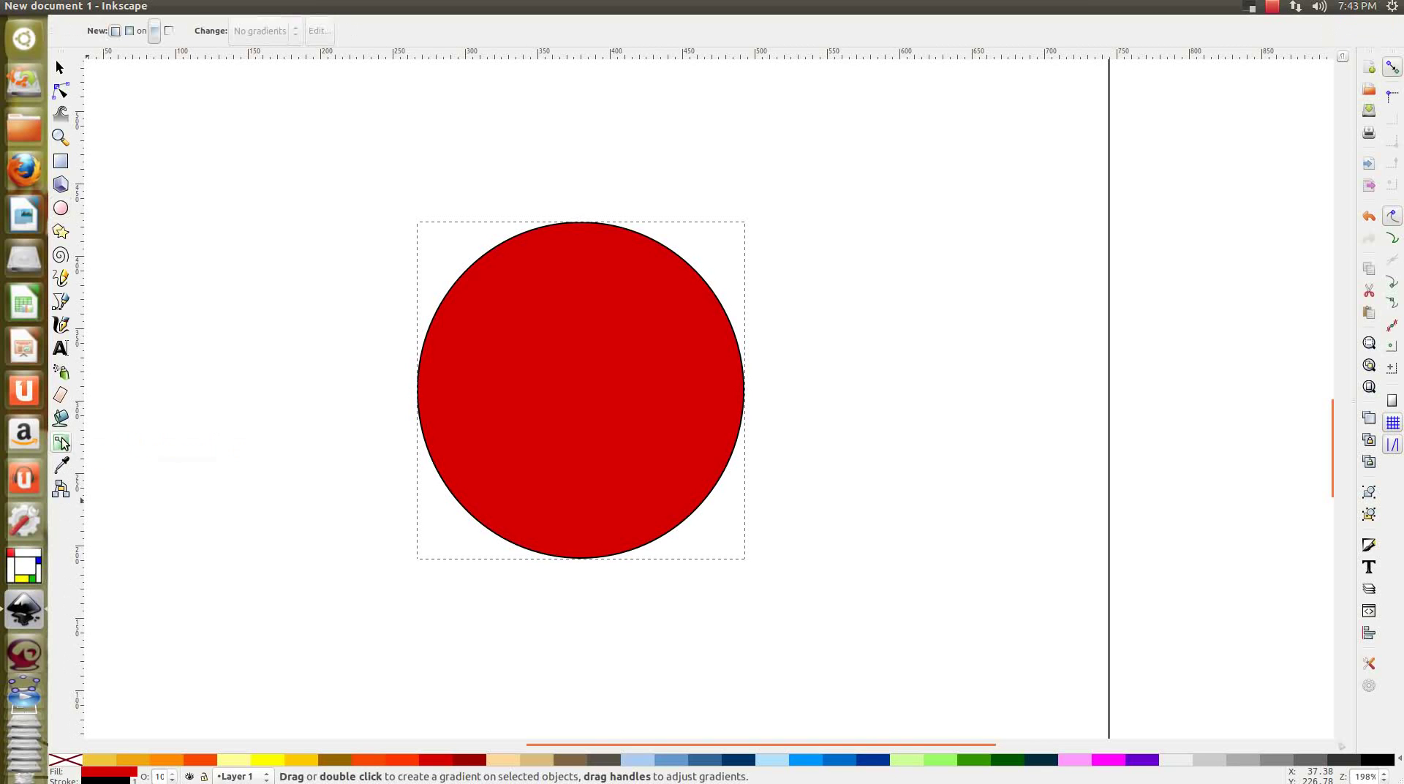
pyautogui.click(130, 34)
pyautogui.moveTo(561, 418); pyautogui.dragTo(809, 263)
pyautogui.moveTo(559, 414); pyautogui.dragTo(562, 348)
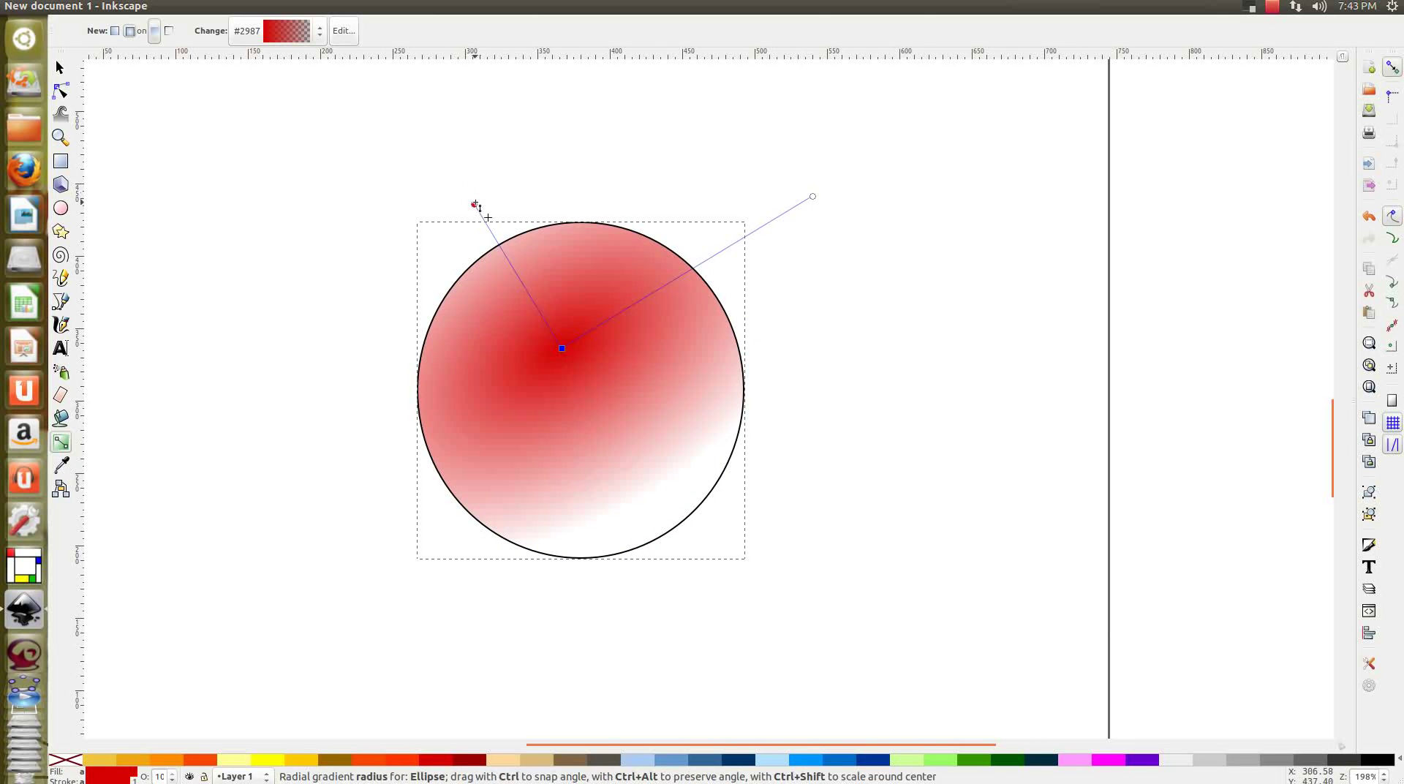
pyautogui.moveTo(476, 209); pyautogui.dragTo(585, 554)
pyautogui.moveTo(581, 484); pyautogui.dragTo(886, 342)
pyautogui.moveTo(567, 644); pyautogui.dragTo(720, 194)
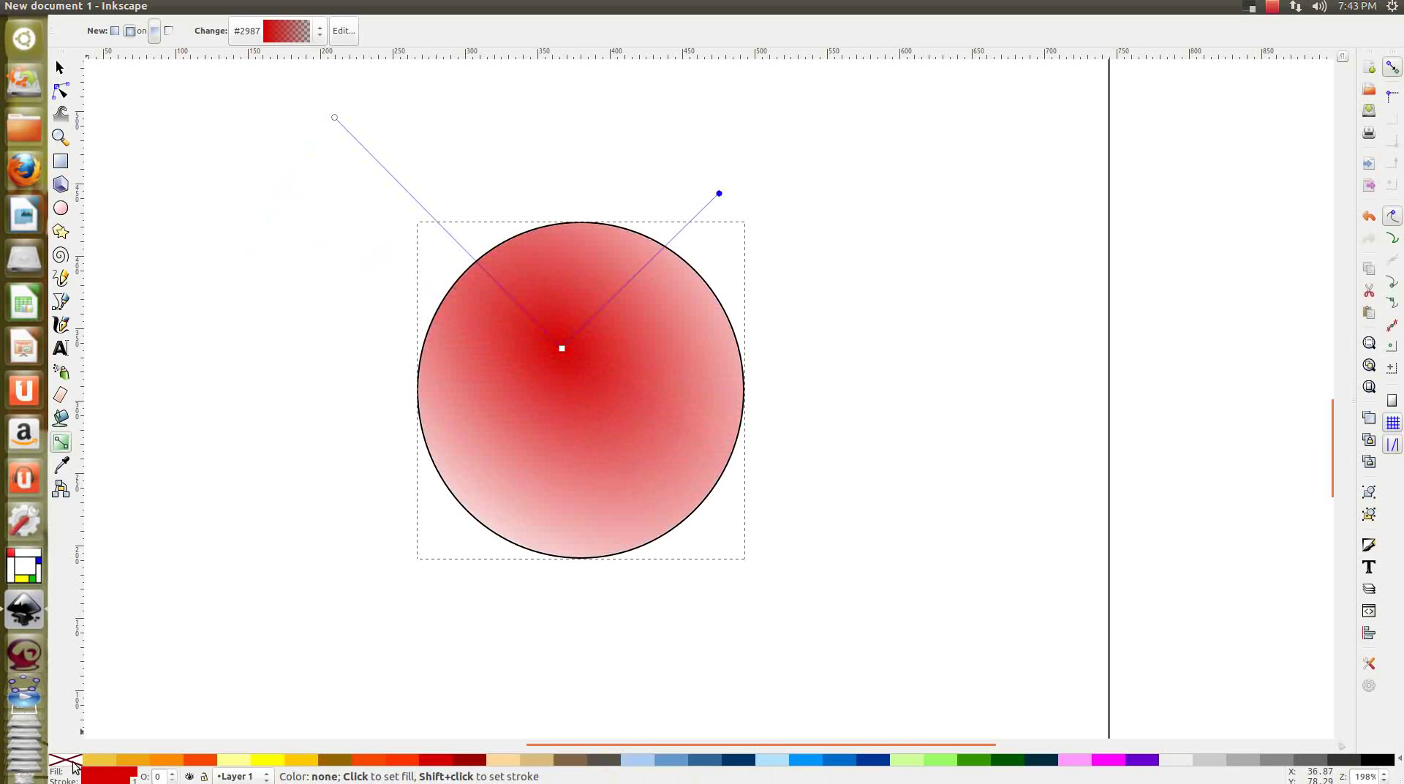
pyautogui.click(1184, 759)
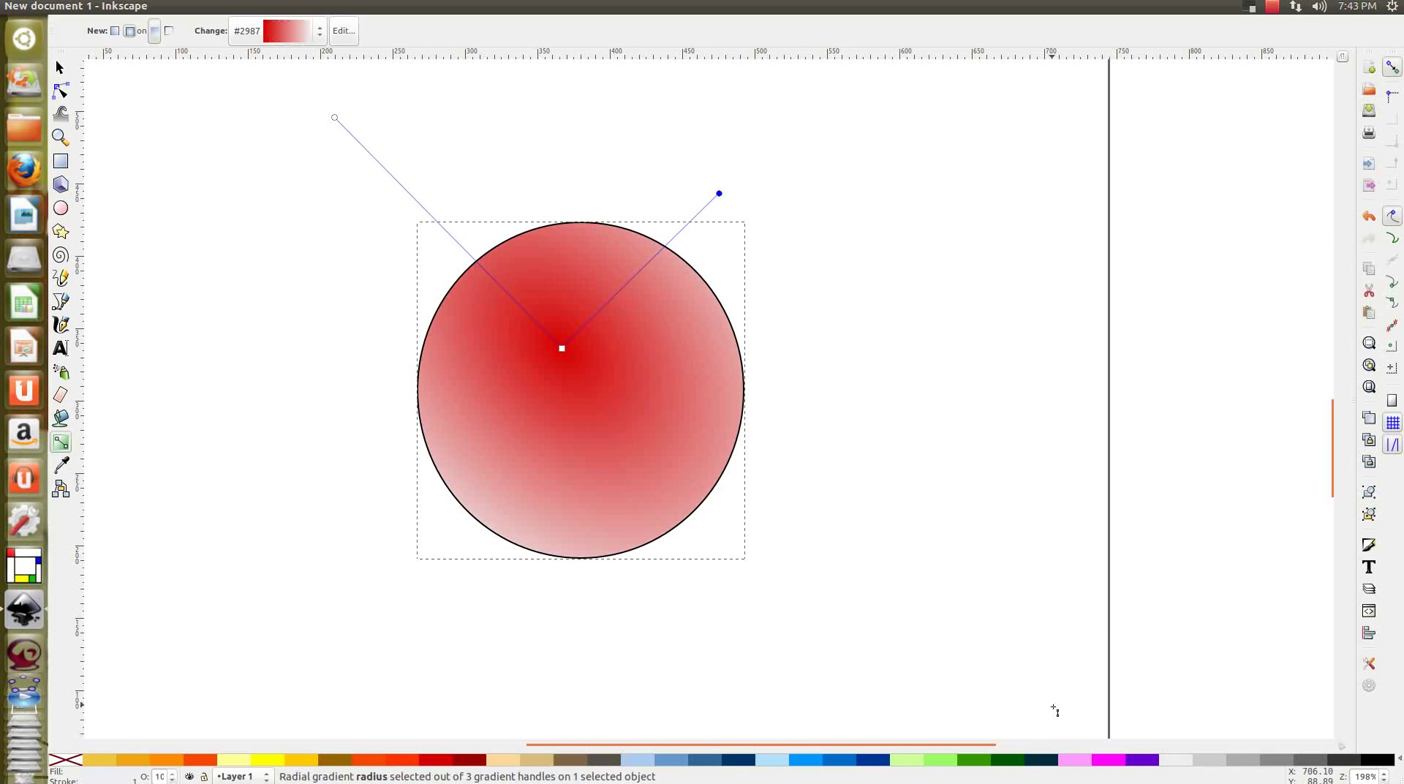
pyautogui.moveTo(721, 194); pyautogui.dragTo(706, 376)
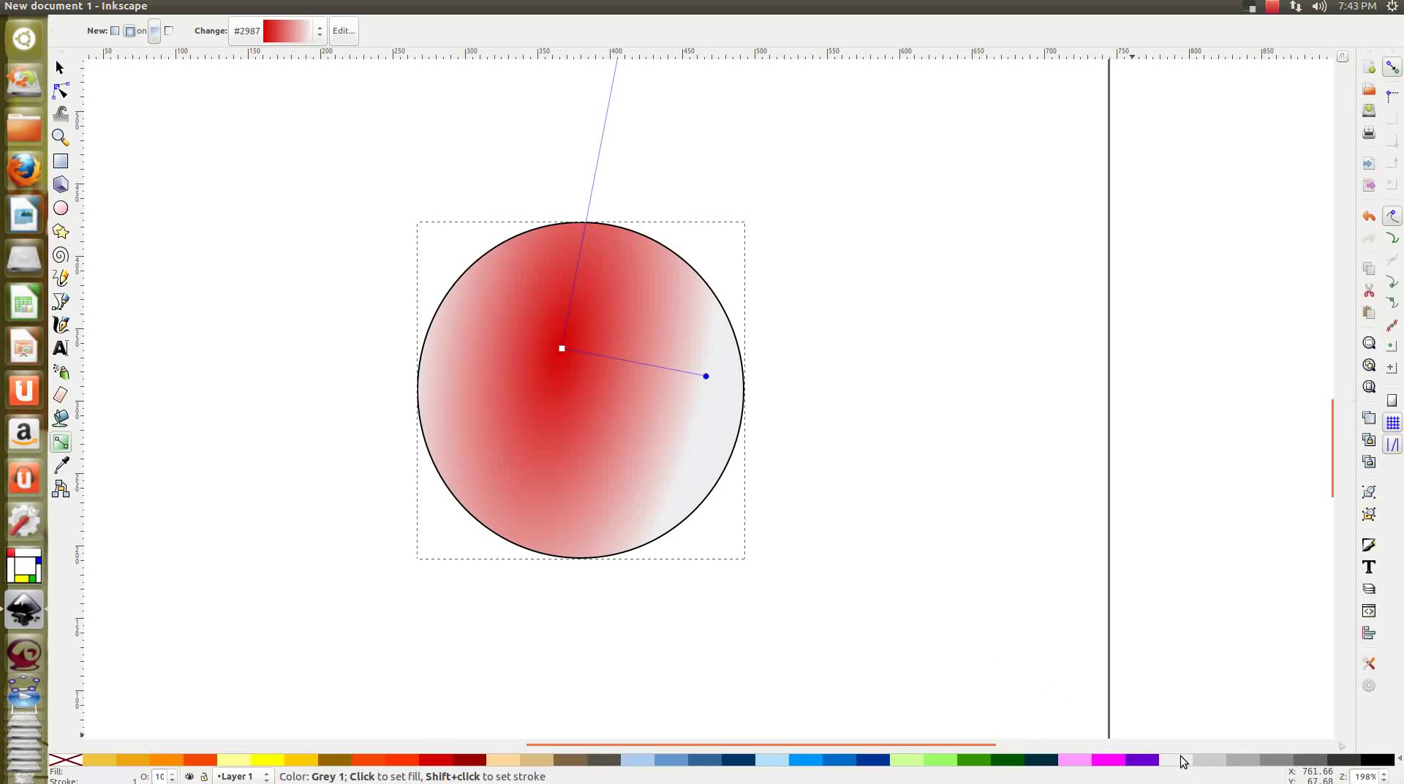
pyautogui.moveTo(599, 249); pyautogui.dragTo(639, 398)
pyautogui.moveTo(636, 456); pyautogui.dragTo(517, 261)
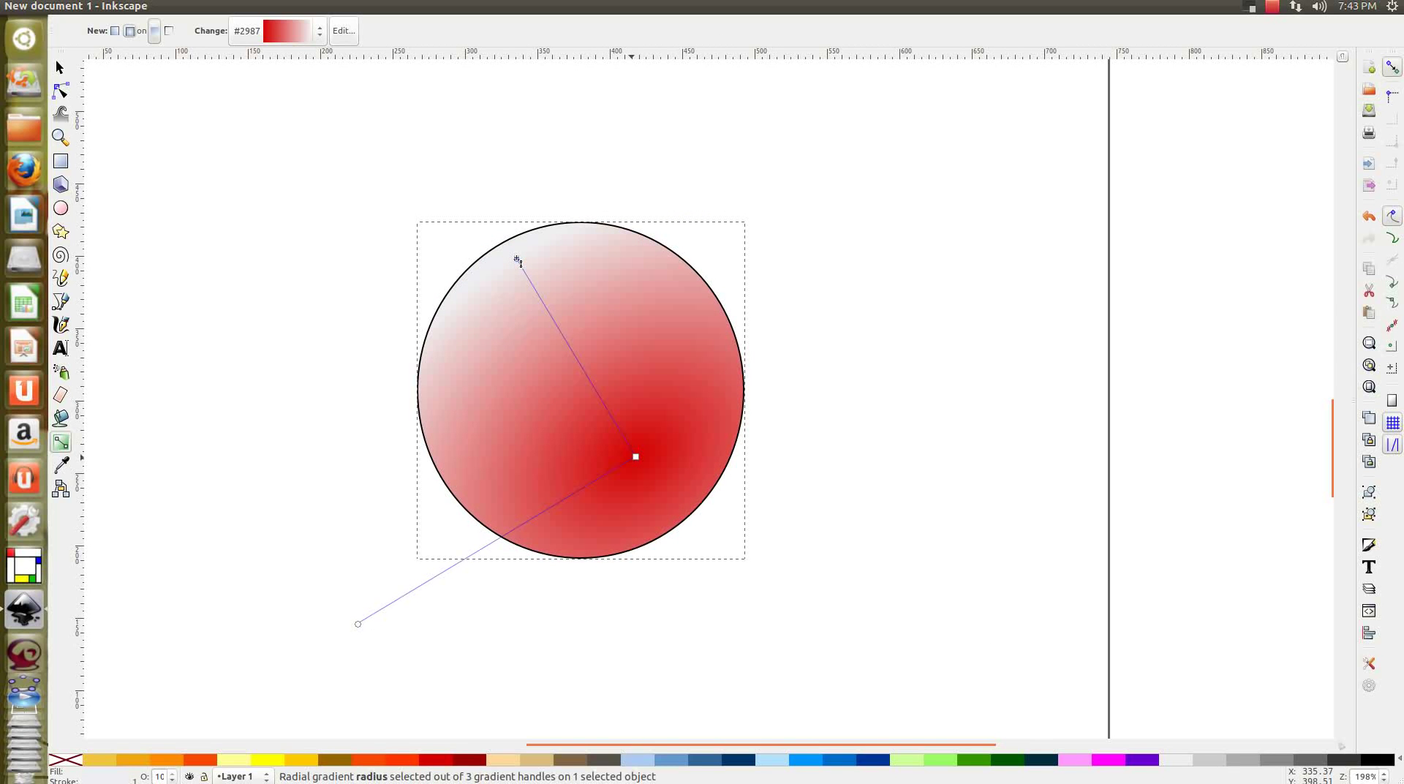
pyautogui.press('Delete')
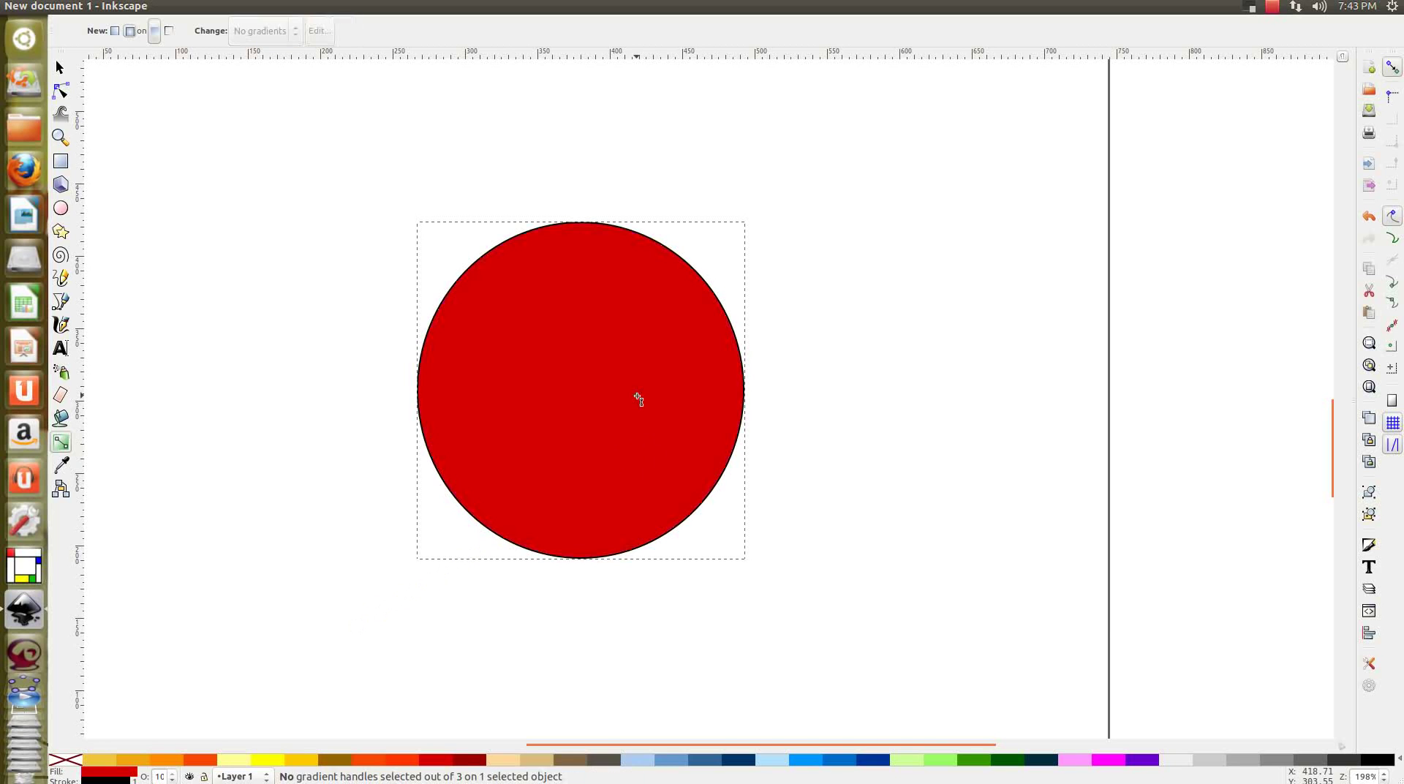
# Shade the circle with a light-grey-to-red radial gradient, then delete it.
pyautogui.click(1188, 759)
pyautogui.moveTo(527, 372); pyautogui.dragTo(766, 387)
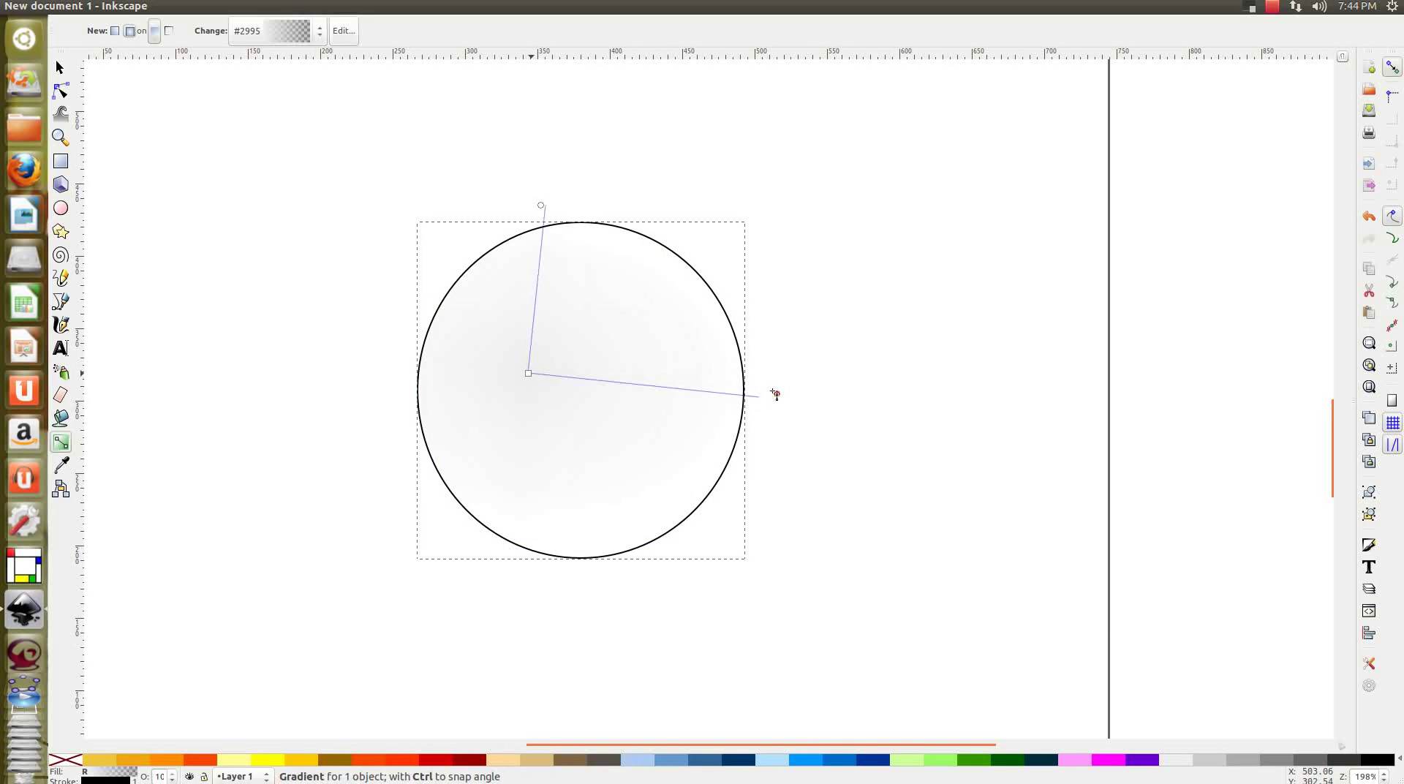
pyautogui.click(434, 761)
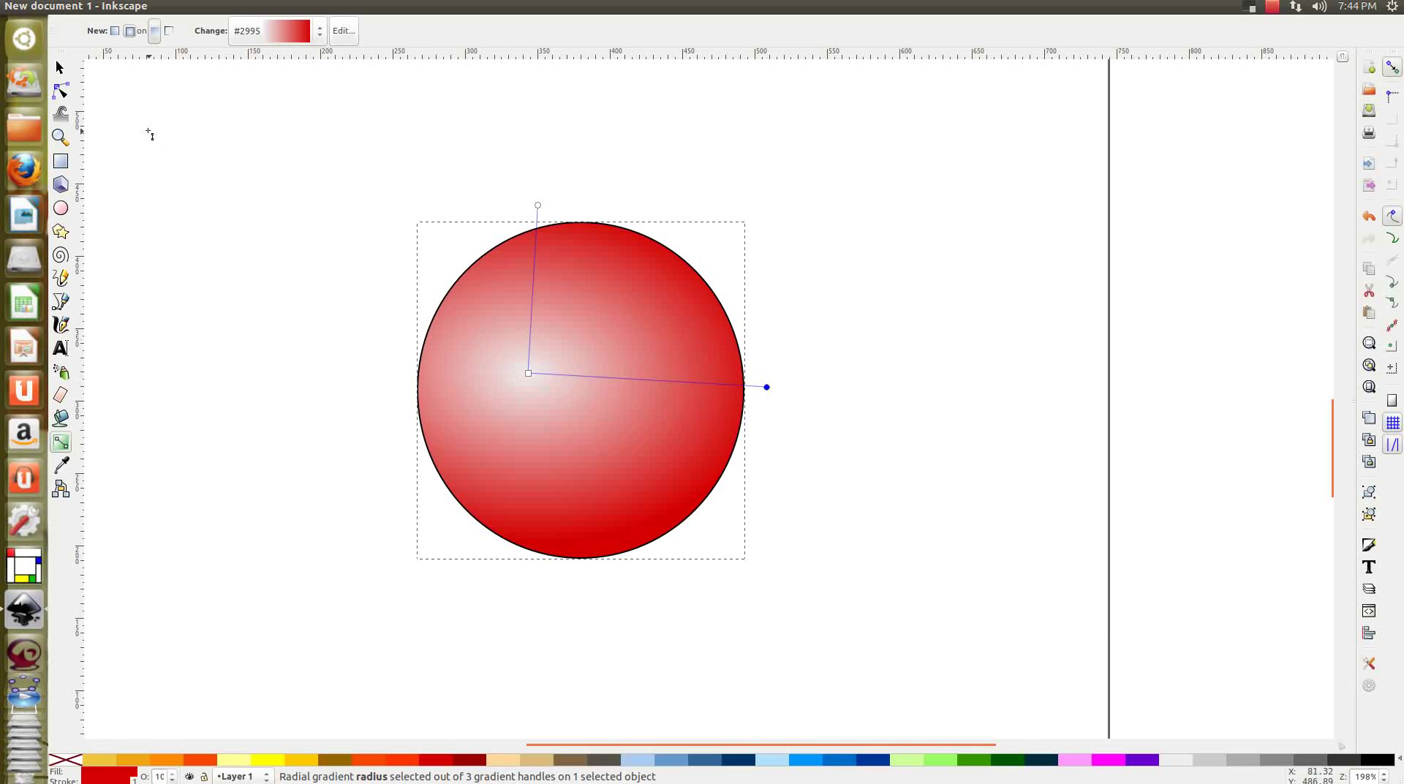
pyautogui.click(60, 67)
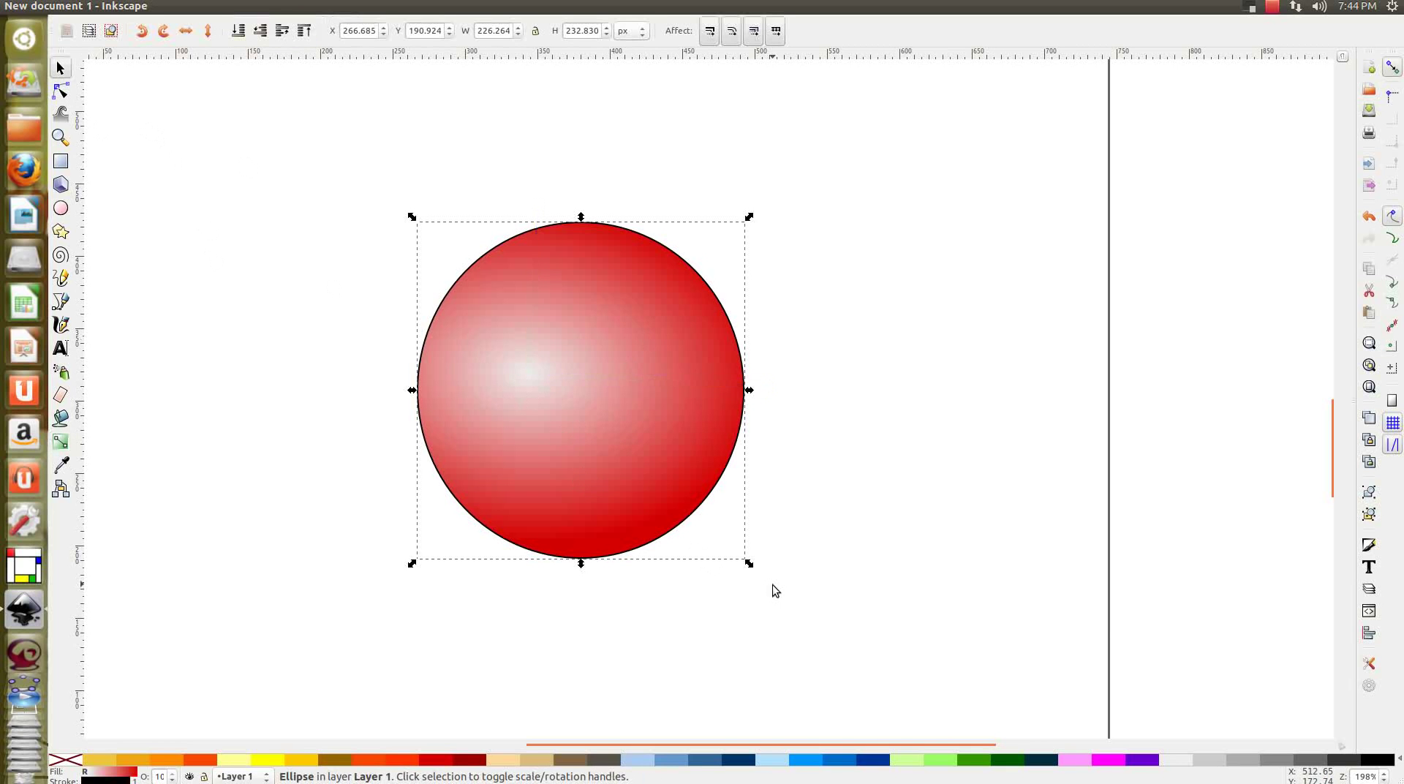
pyautogui.press('Delete')
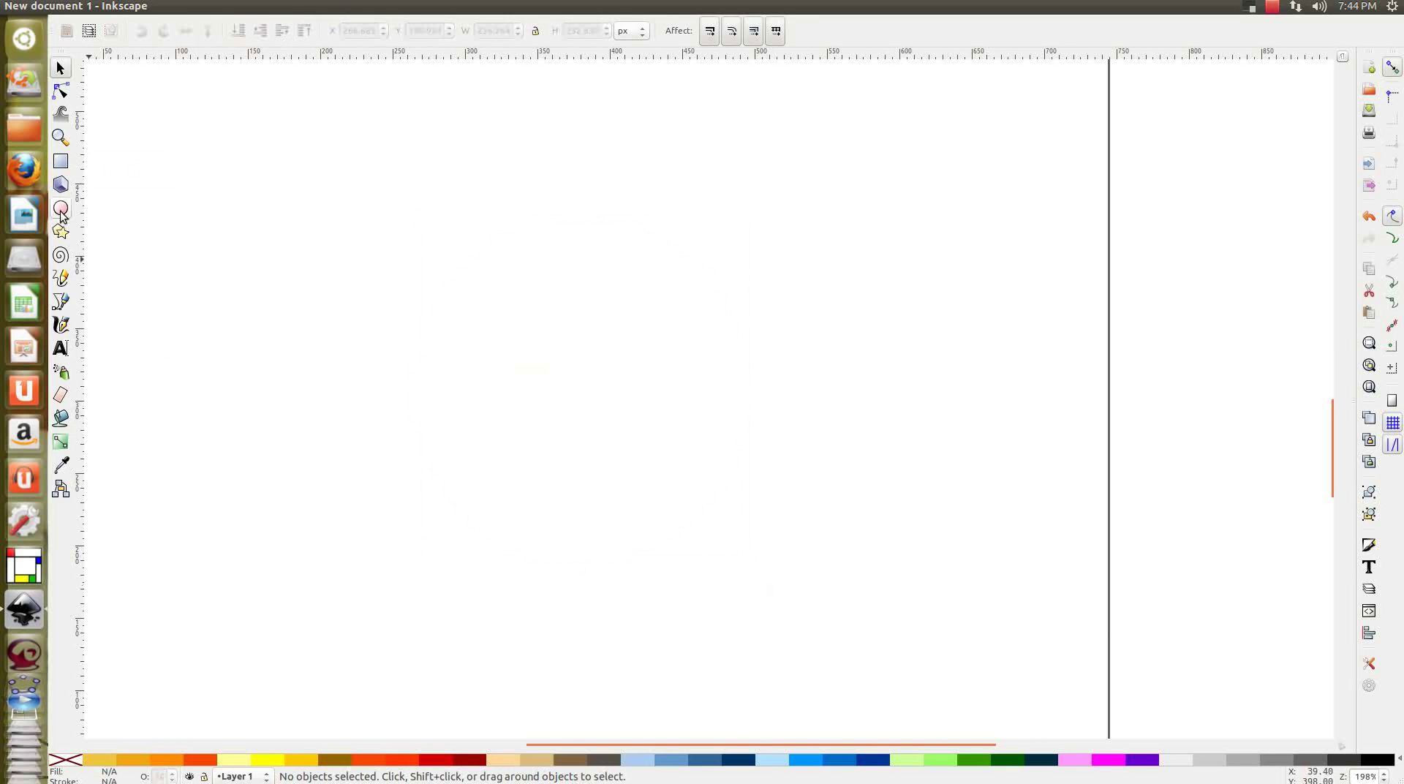
# Draw a new circle and set its fill to white (L 255) with no stroke.
pyautogui.press('e')
pyautogui.moveTo(401, 236); pyautogui.dragTo(765, 601)
pyautogui.rightClick(551, 419)
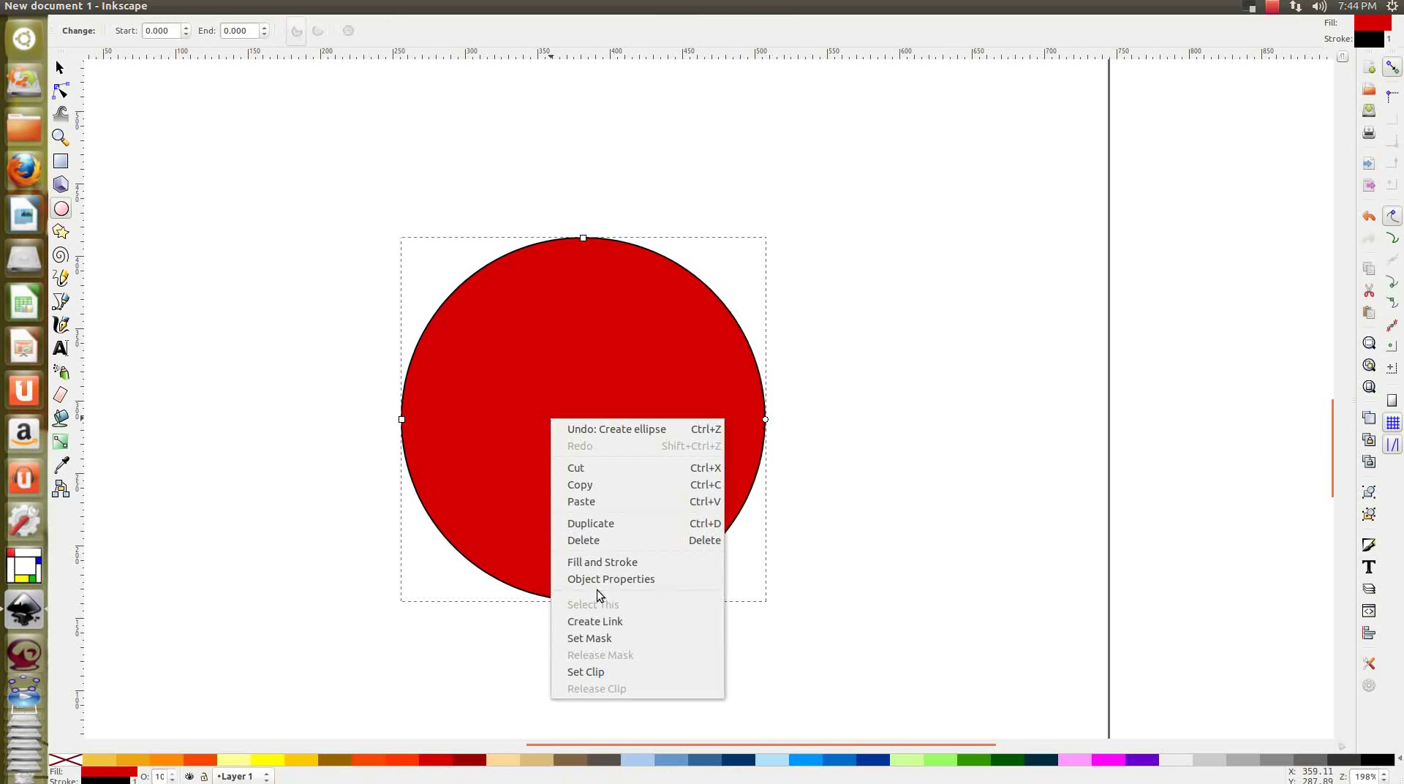
pyautogui.click(604, 568)
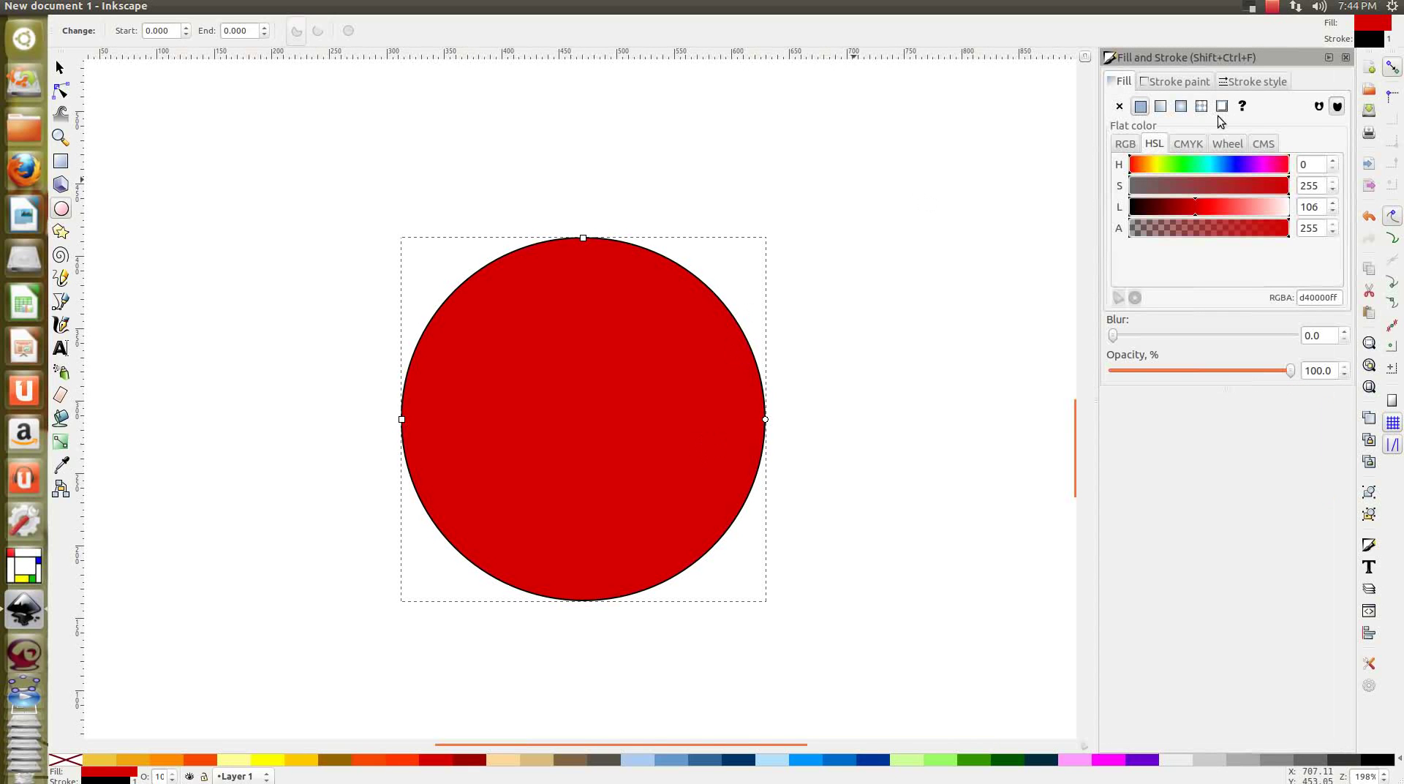
pyautogui.moveTo(1239, 209); pyautogui.dragTo(1289, 208)
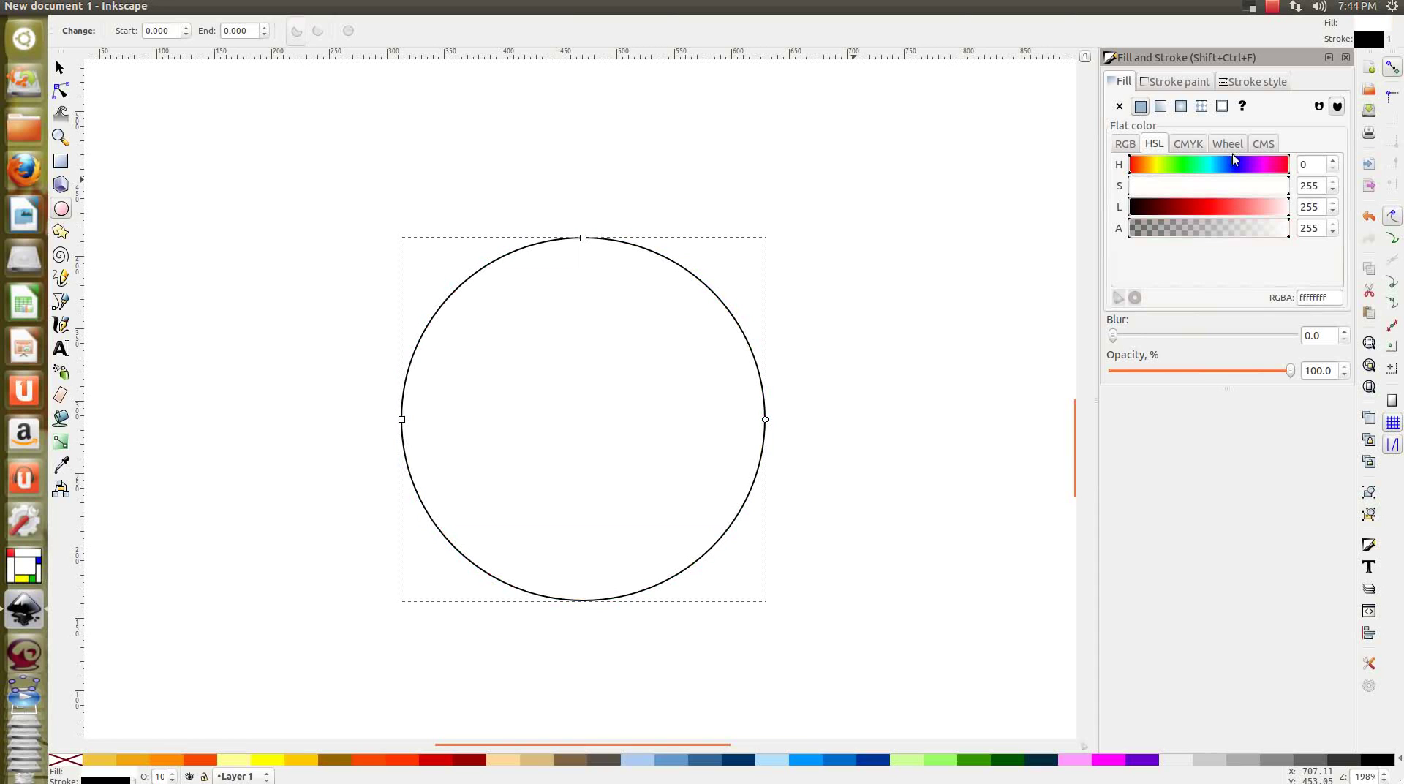
pyautogui.click(1164, 83)
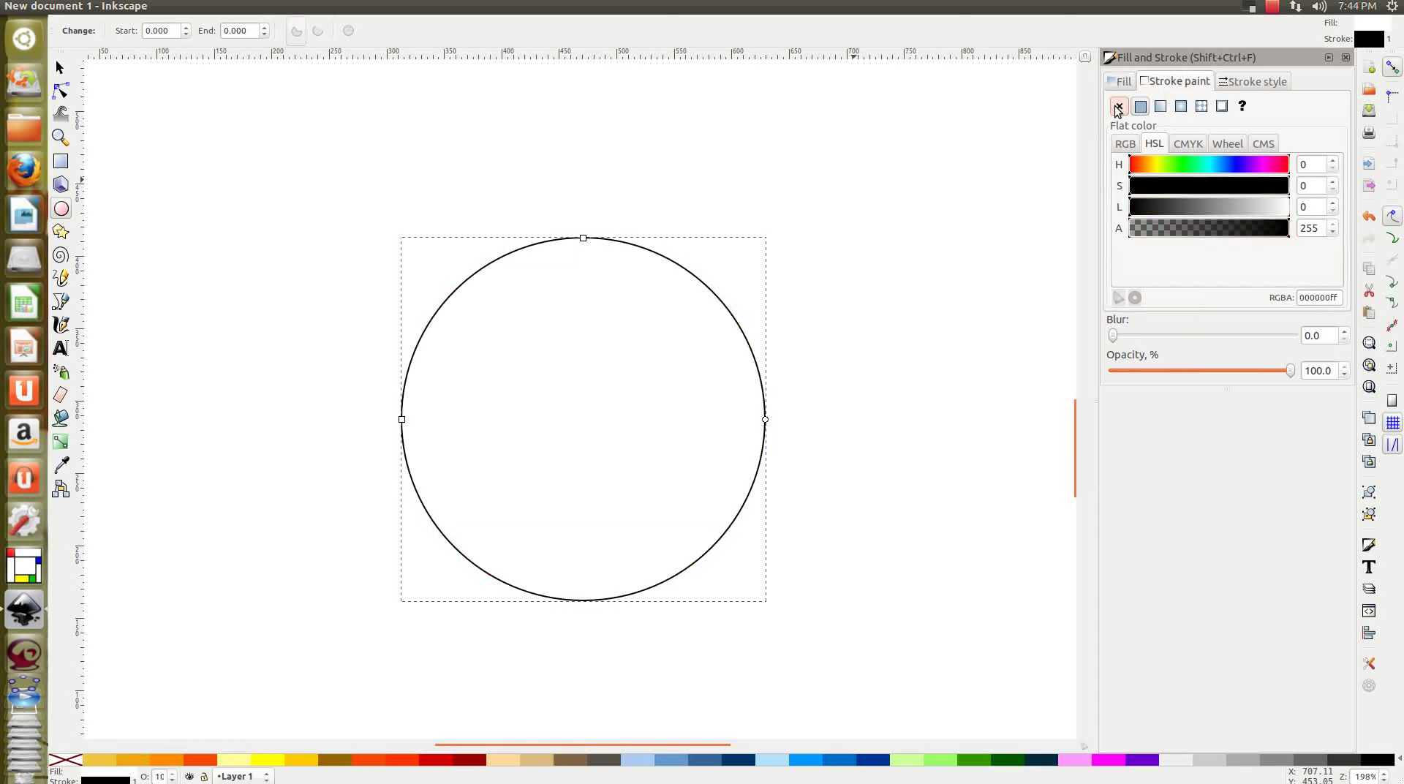
pyautogui.click(1118, 107)
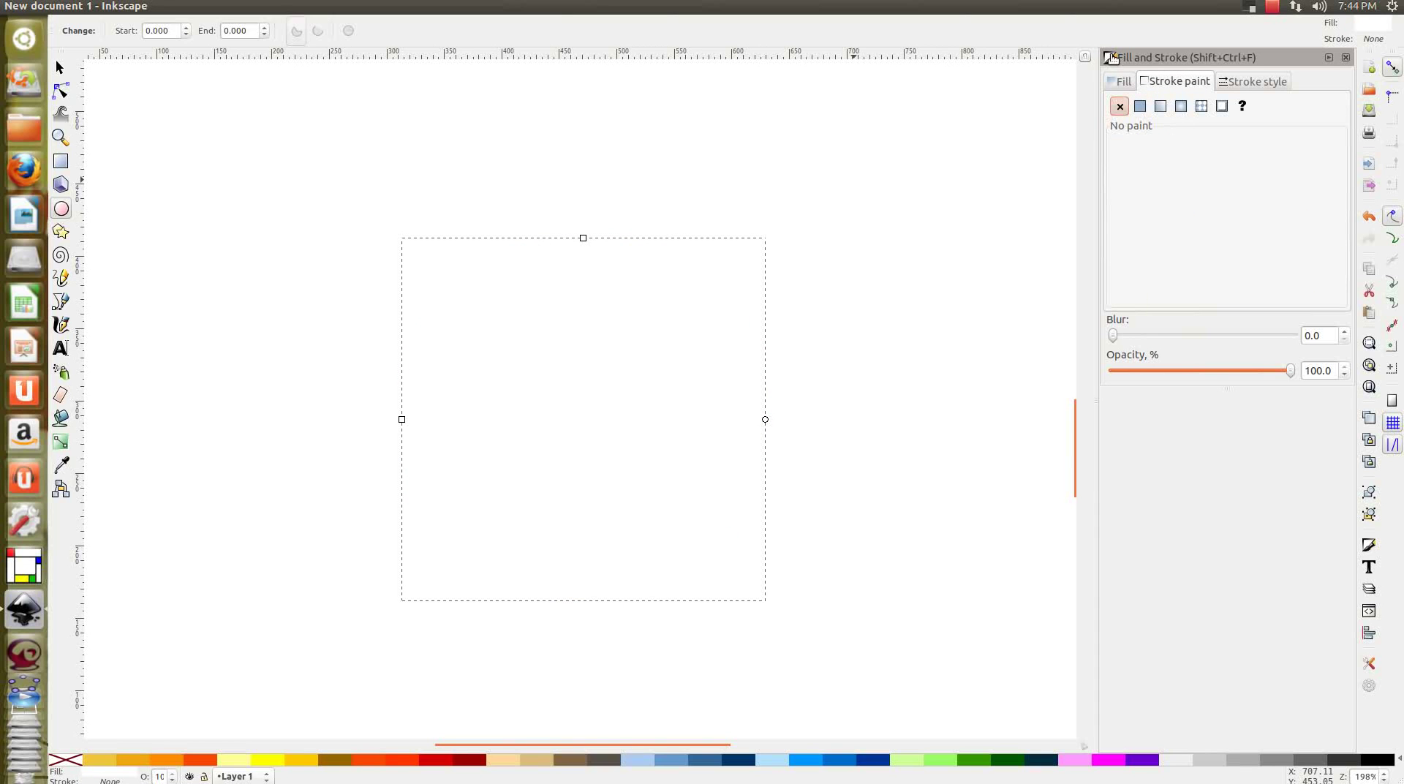
pyautogui.click(1346, 58)
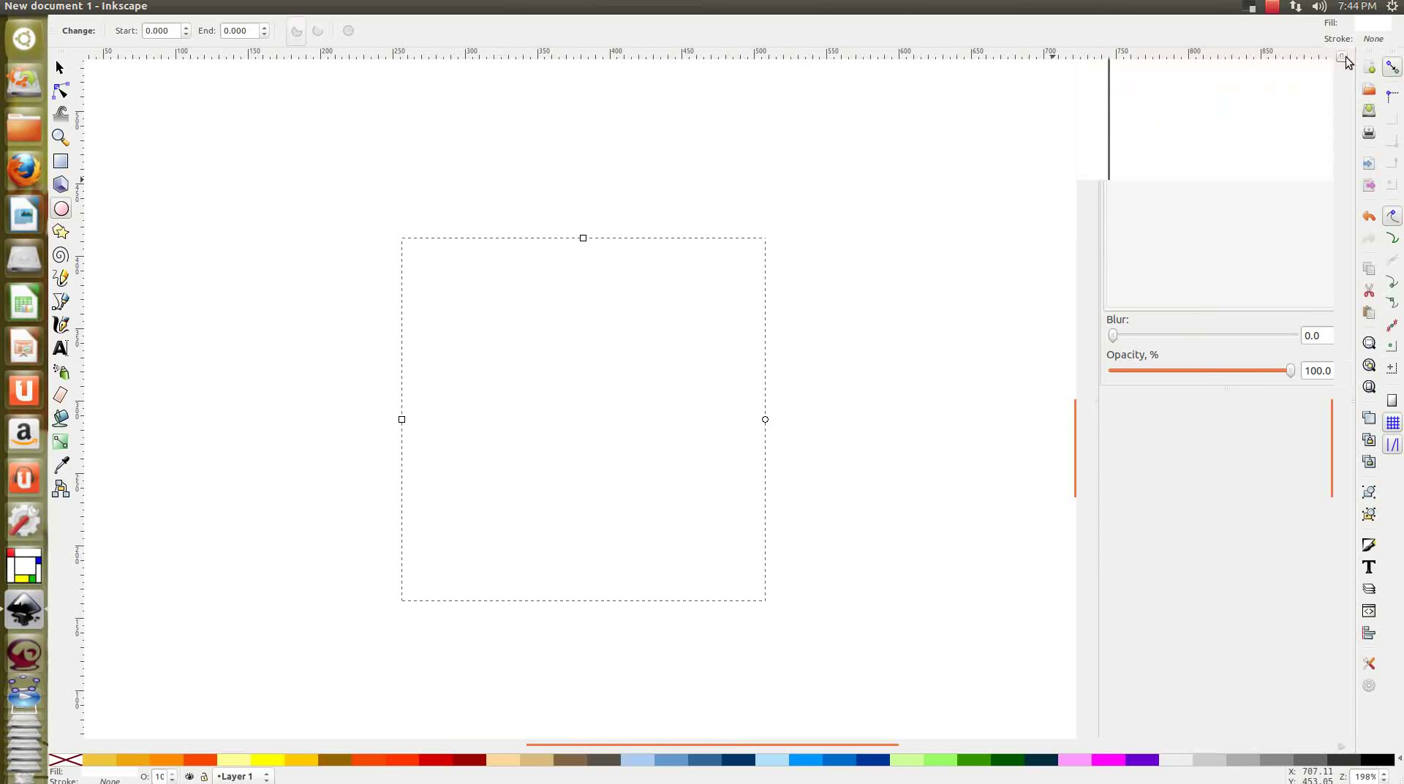
# Apply a white-to-red radial gradient to the circle, centre shifted left.
pyautogui.click(62, 443)
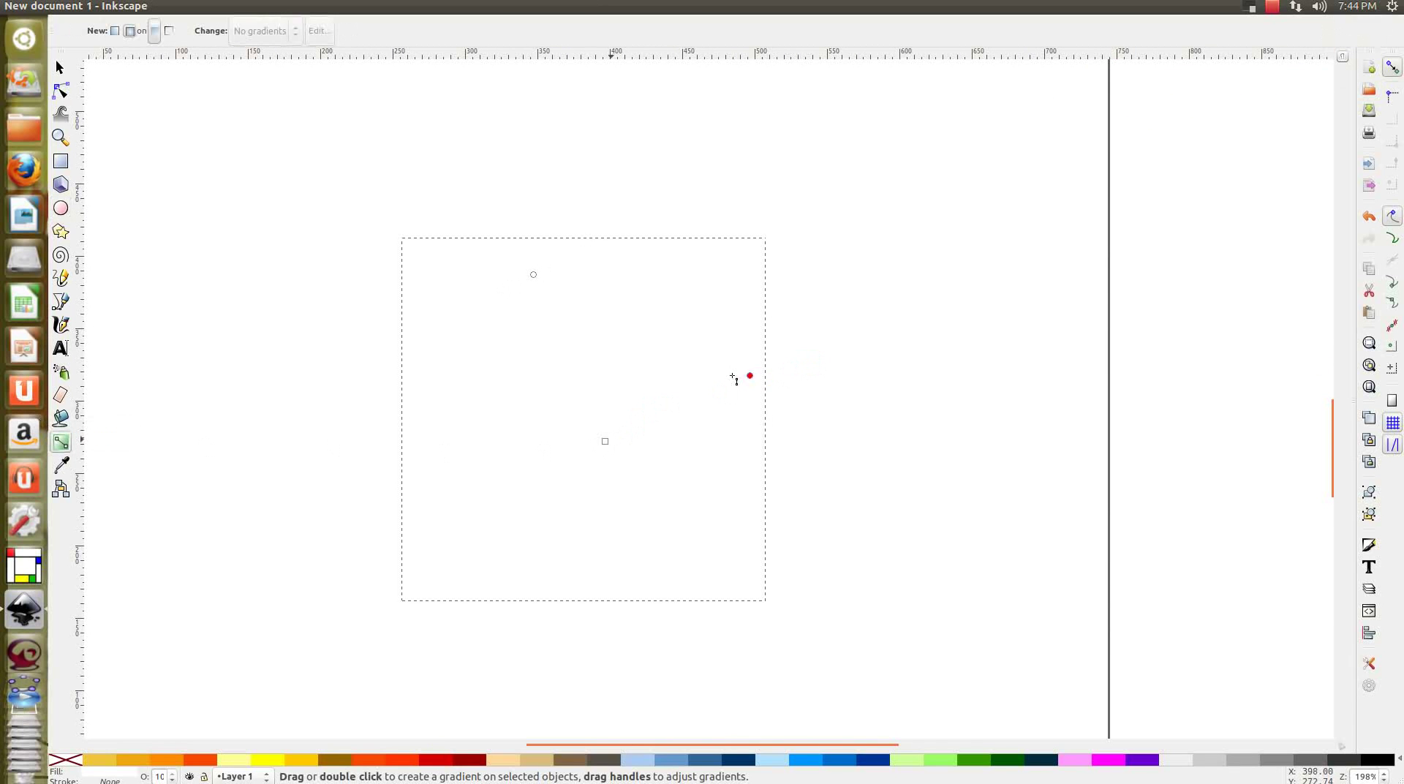
pyautogui.moveTo(733, 378); pyautogui.dragTo(857, 294)
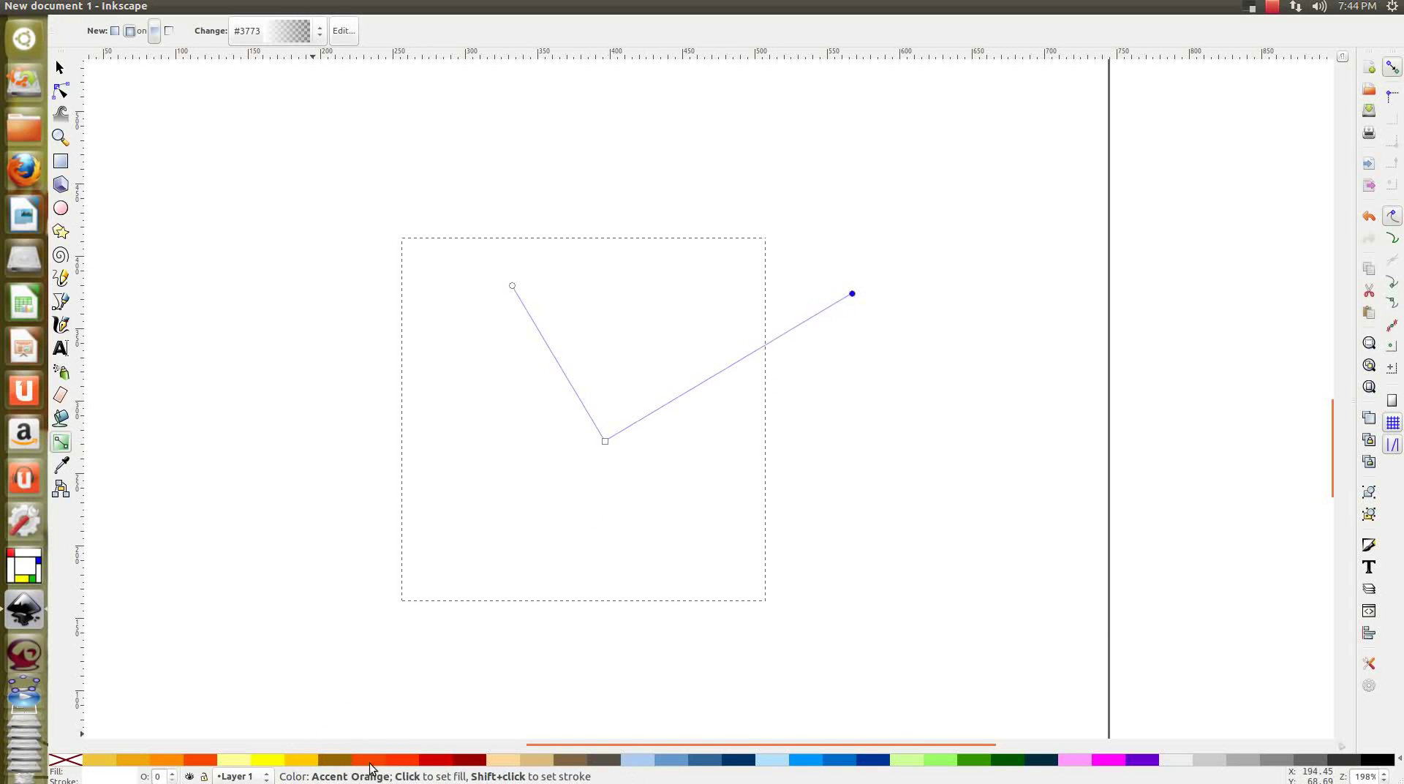
pyautogui.click(424, 760)
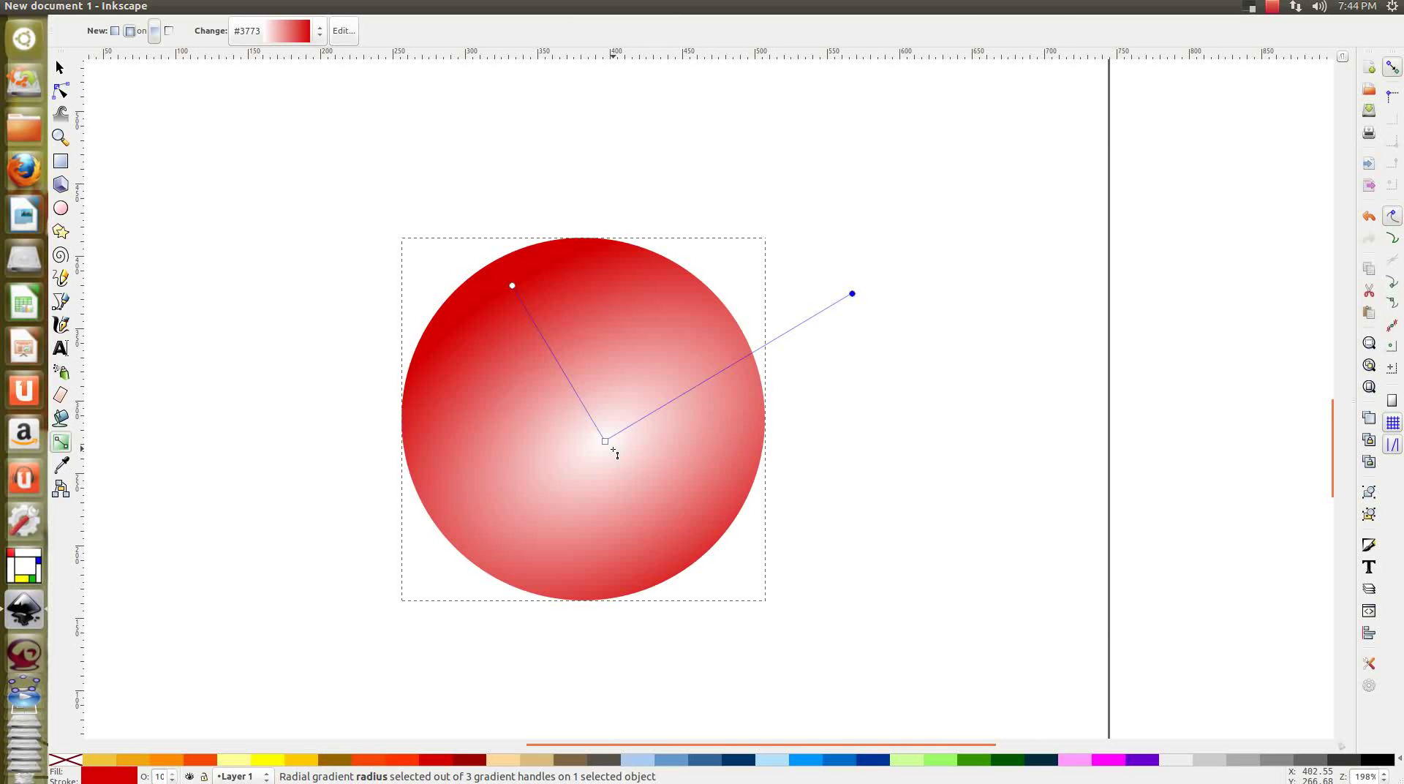
pyautogui.moveTo(605, 443); pyautogui.dragTo(527, 435)
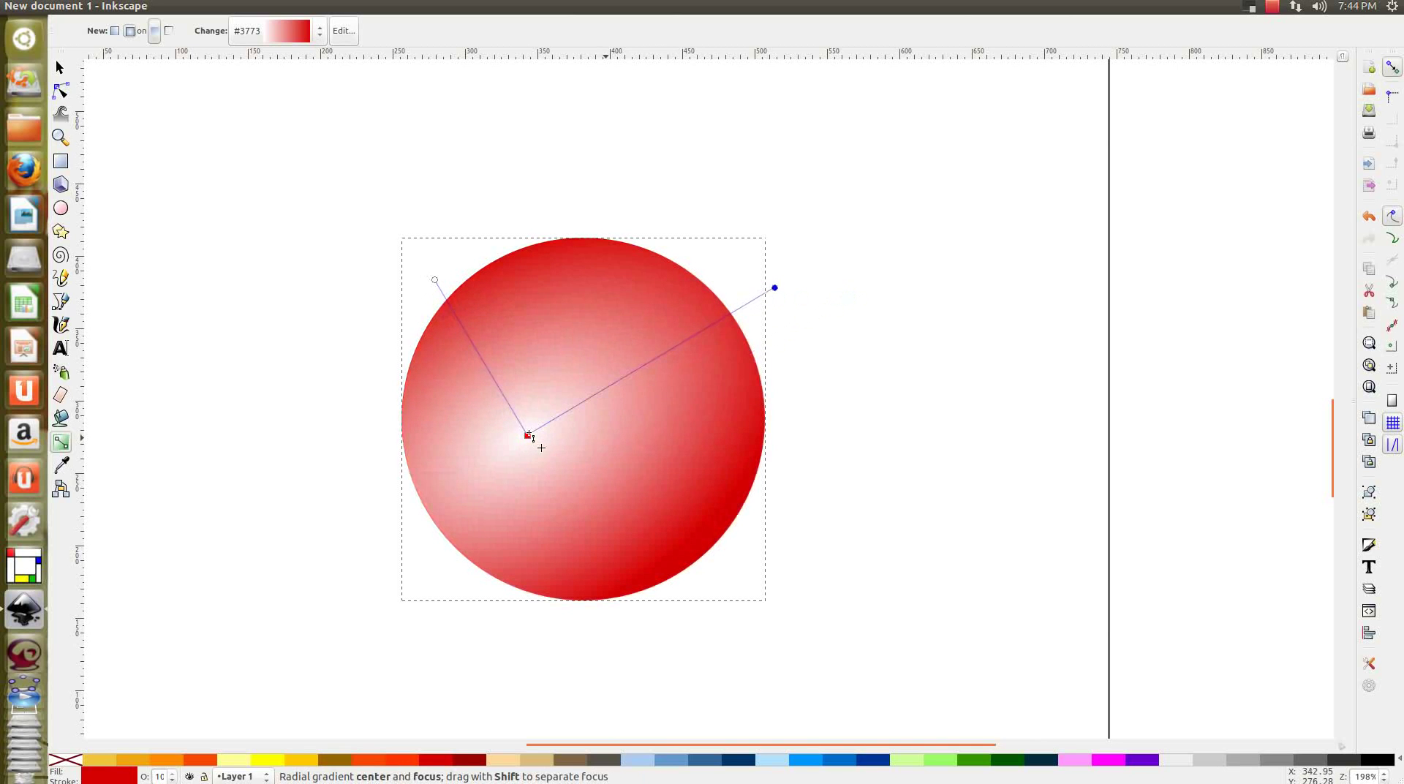
# Reposition the highlight and resize the gradient's spread, then select the shaded circle.
pyautogui.moveTo(775, 288); pyautogui.dragTo(526, 481)
pyautogui.moveTo(772, 287); pyautogui.dragTo(532, 411)
pyautogui.moveTo(286, 604); pyautogui.dragTo(791, 318)
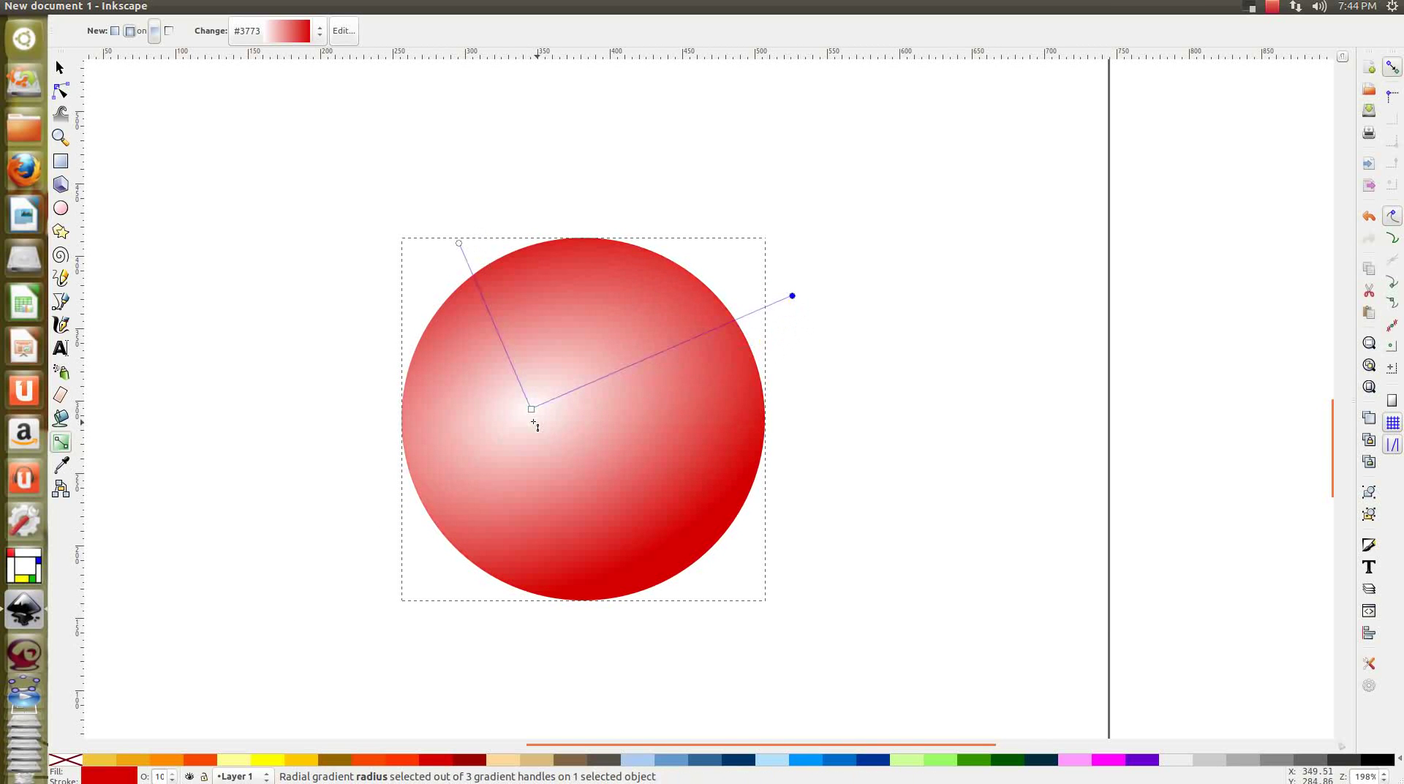
pyautogui.moveTo(532, 409); pyautogui.dragTo(530, 433)
pyautogui.click(530, 433)
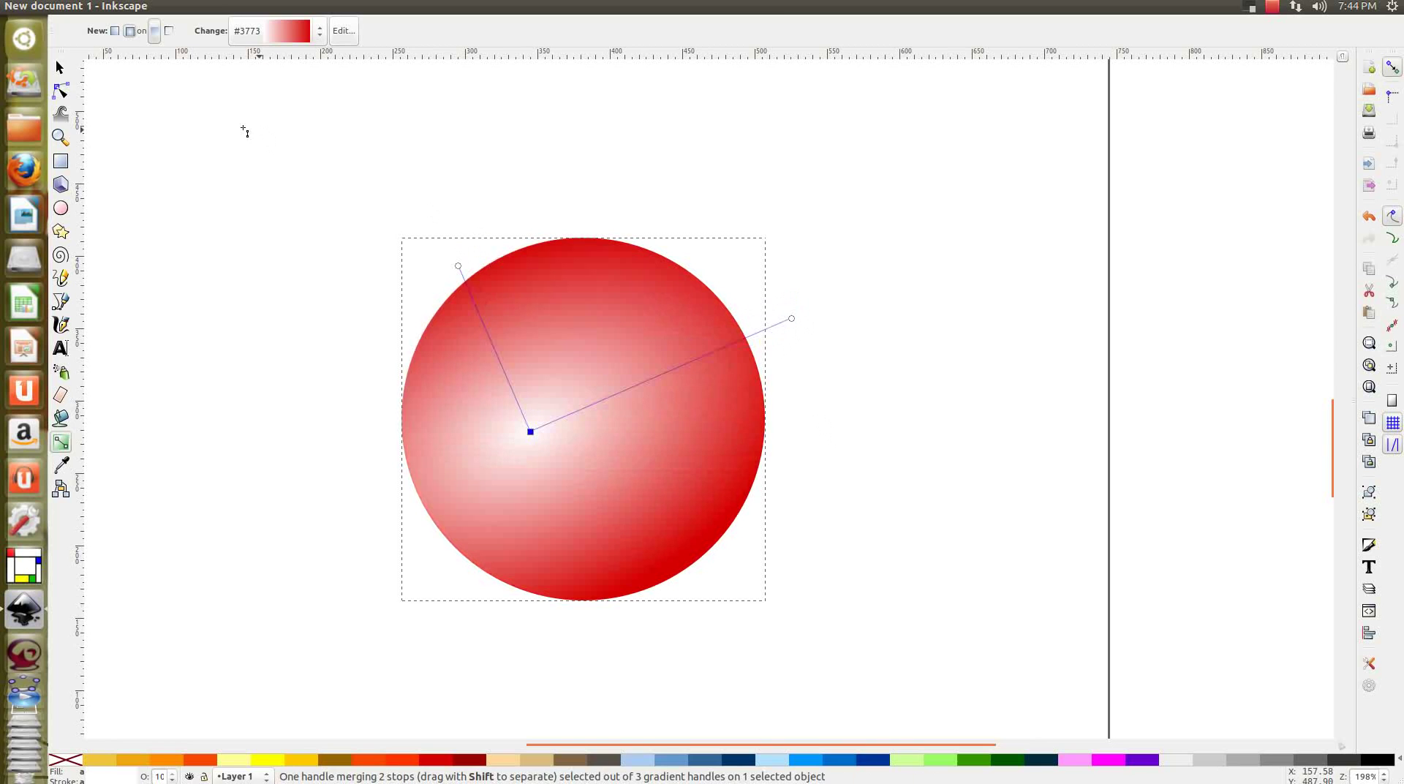
pyautogui.click(60, 67)
pyautogui.click(817, 185)
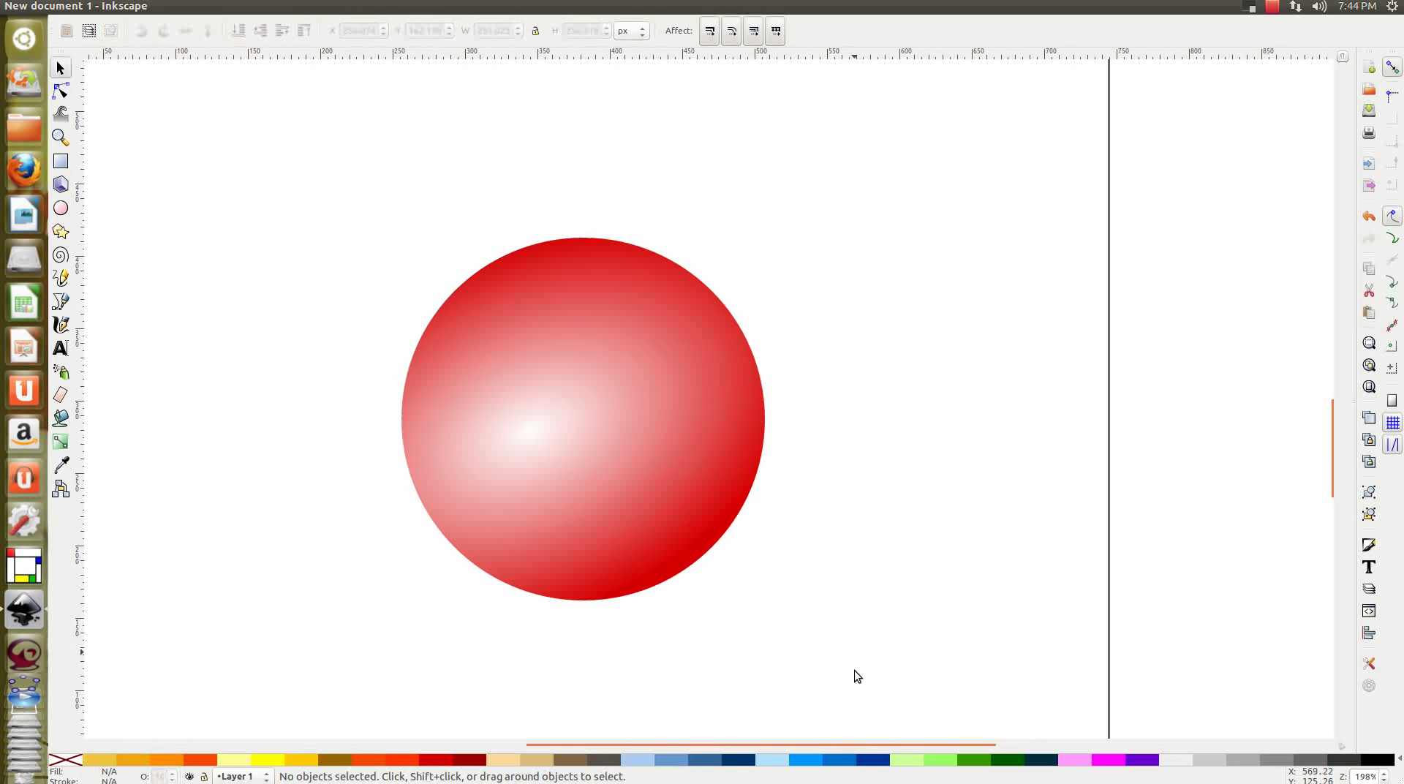
pyautogui.moveTo(850, 653); pyautogui.dragTo(310, 147)
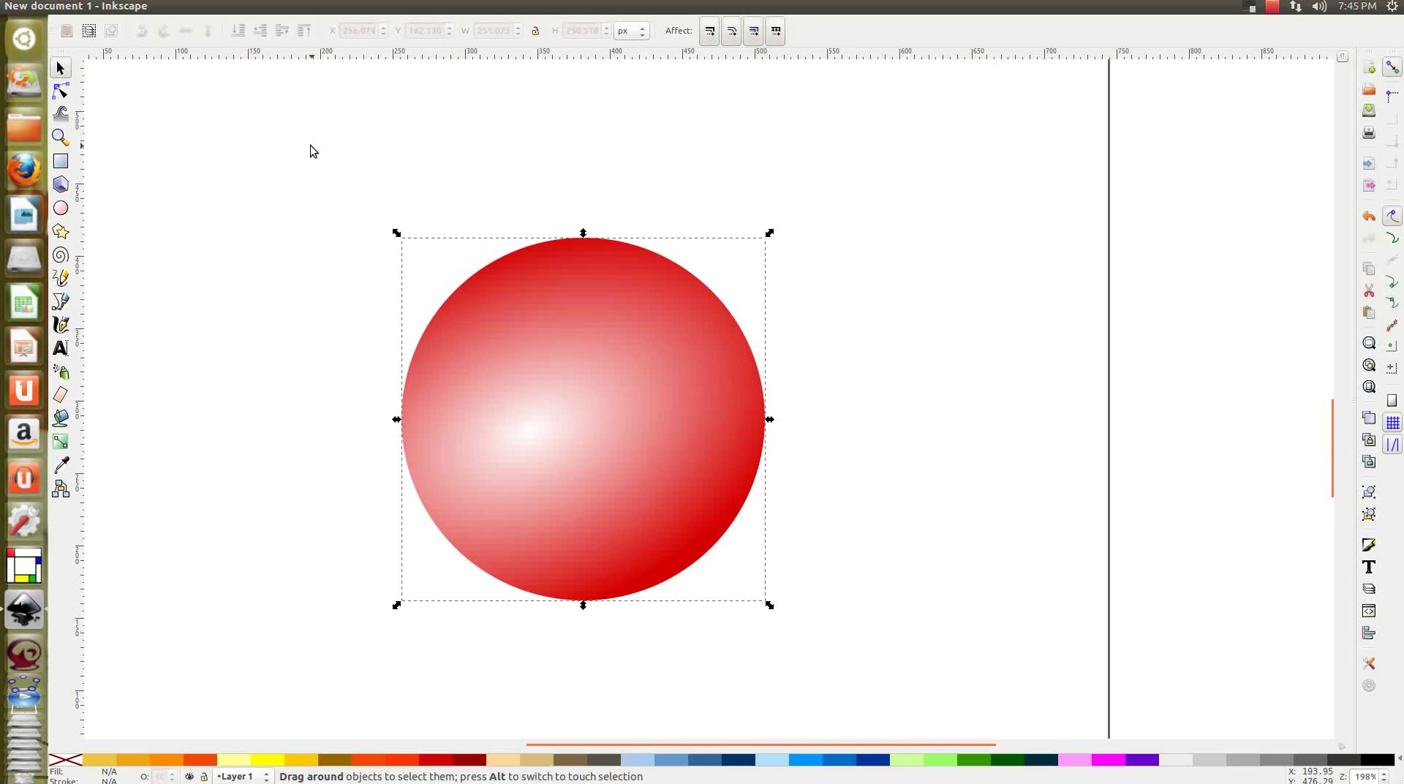
# Delete the sphere and draw a tall red rectangle with an ellipse across its top.
pyautogui.press('Delete')
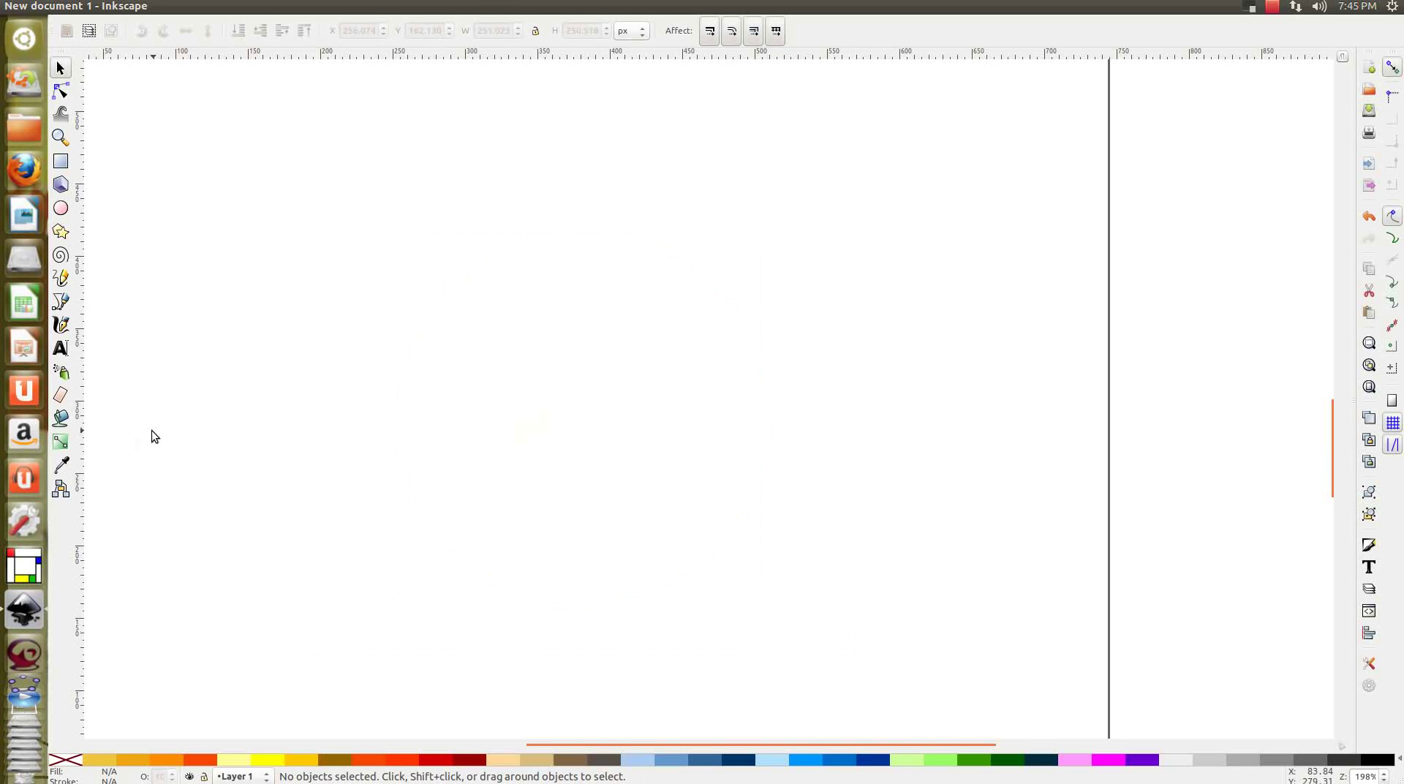
pyautogui.click(60, 165)
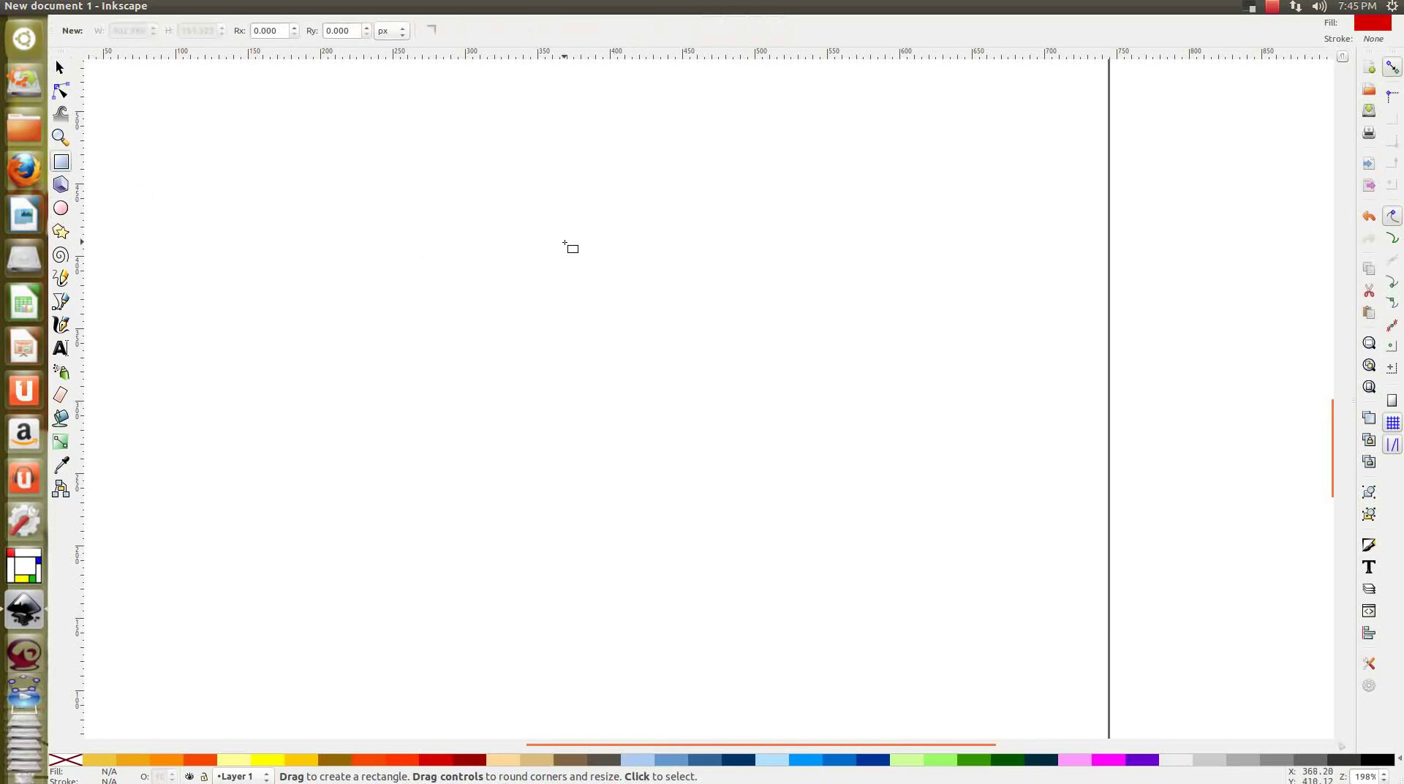
pyautogui.moveTo(565, 242); pyautogui.dragTo(690, 517)
pyautogui.press('Escape')
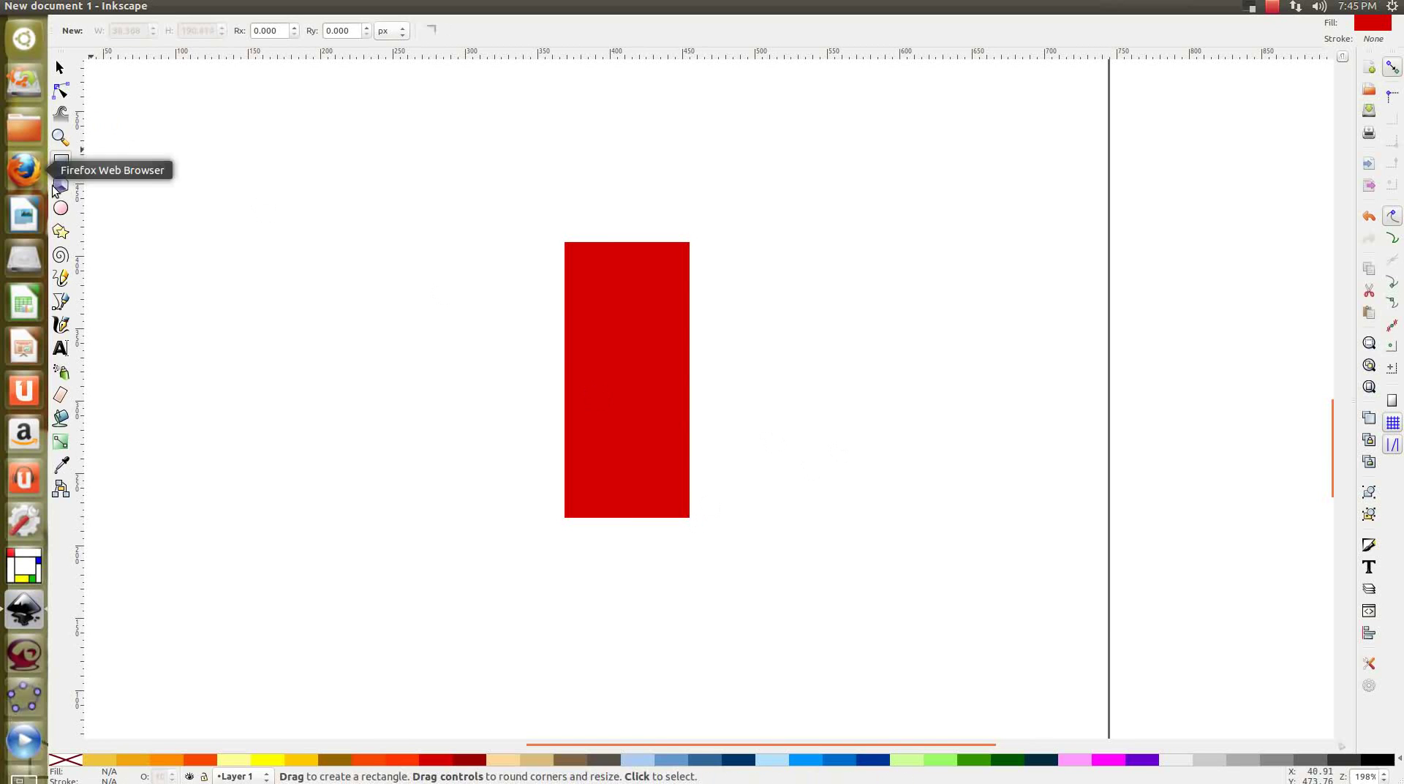
pyautogui.click(62, 208)
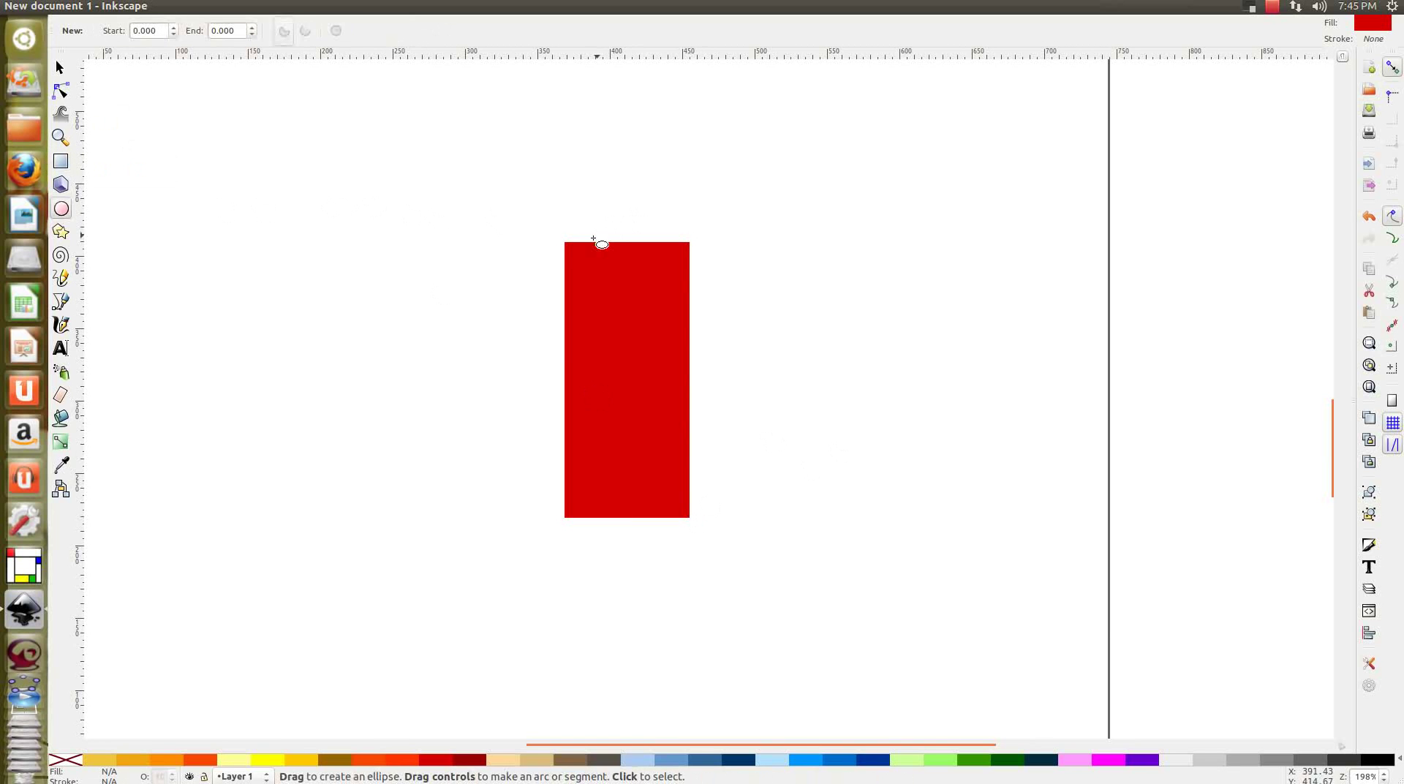
pyautogui.moveTo(559, 227); pyautogui.dragTo(691, 259)
# Fill the top ellipse yellow and resize it to the rectangle's width.
pyautogui.click(275, 759)
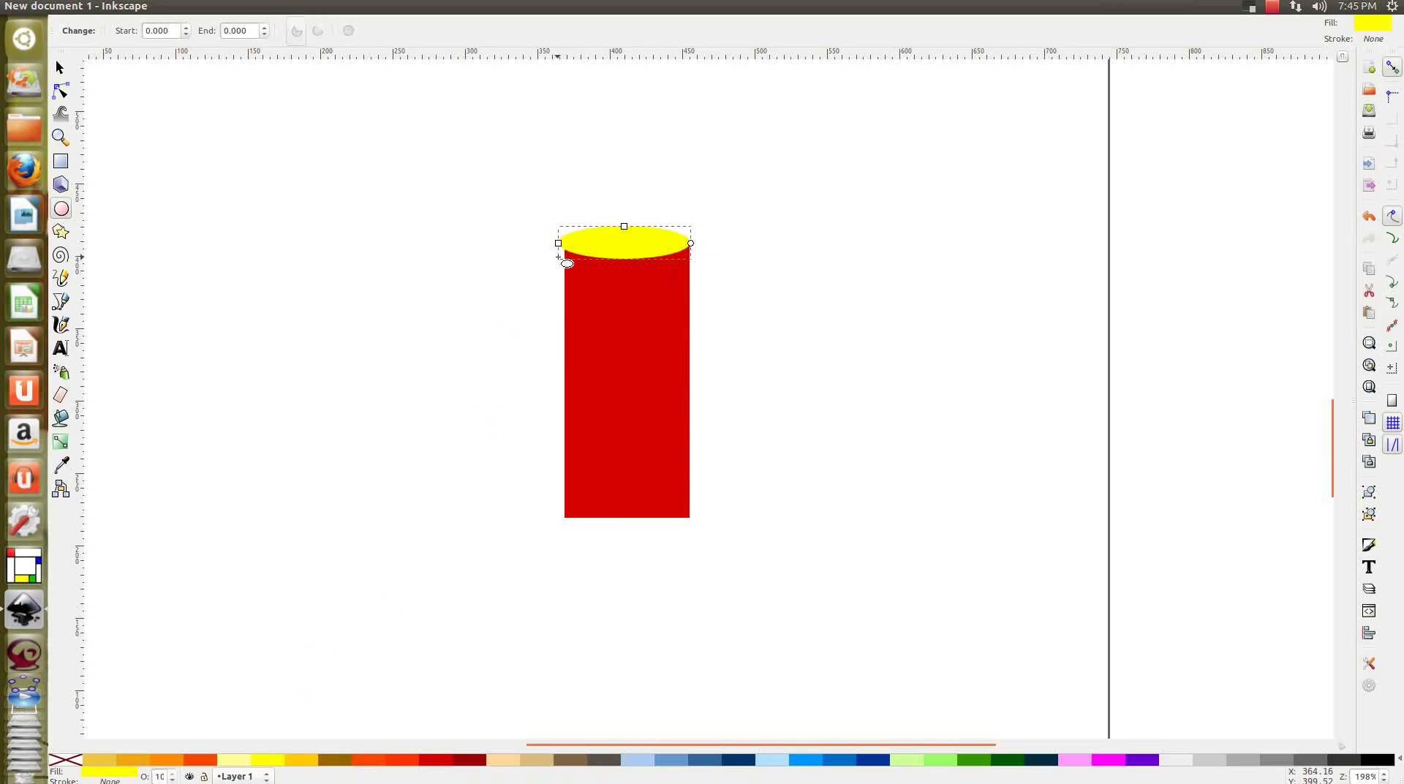
pyautogui.moveTo(559, 242); pyautogui.dragTo(567, 241)
pyautogui.click(60, 67)
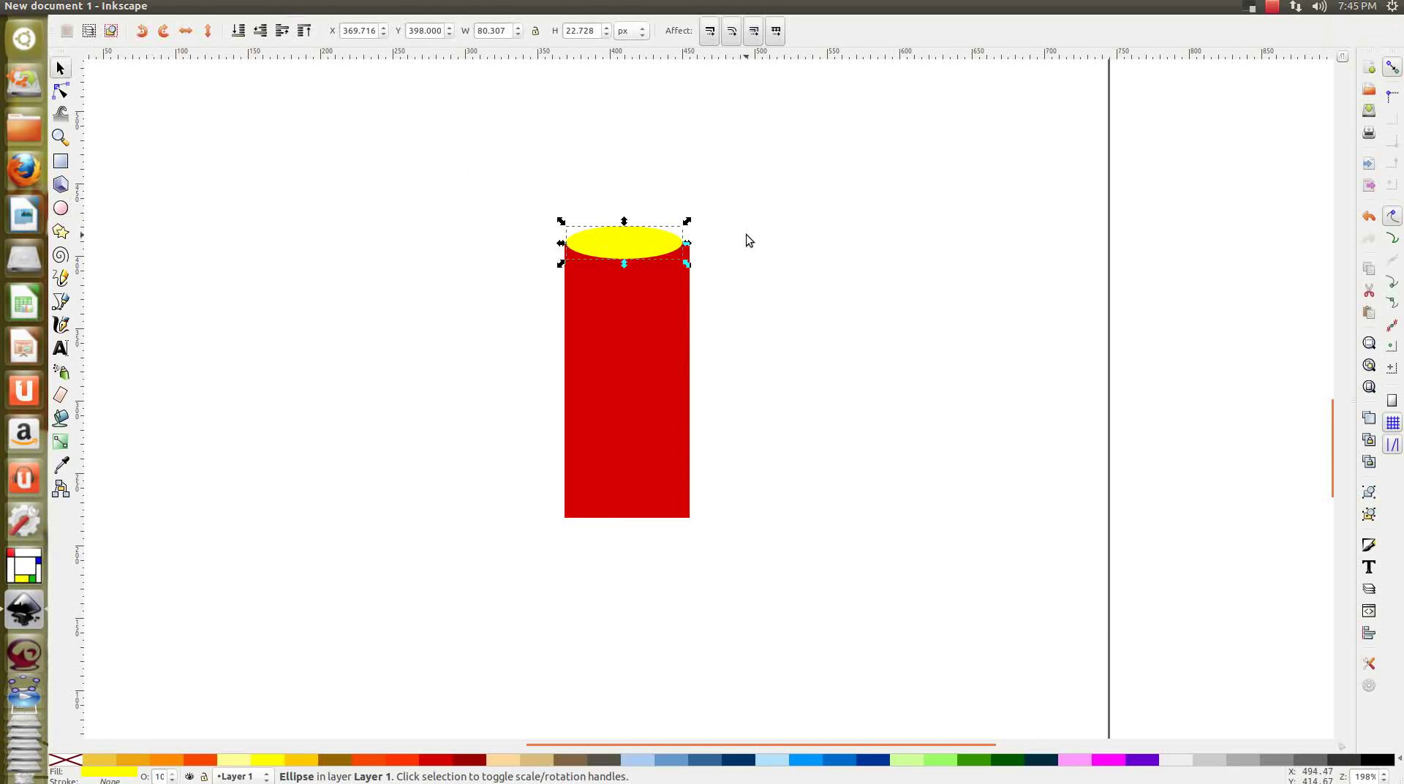
pyautogui.moveTo(686, 246); pyautogui.dragTo(696, 243)
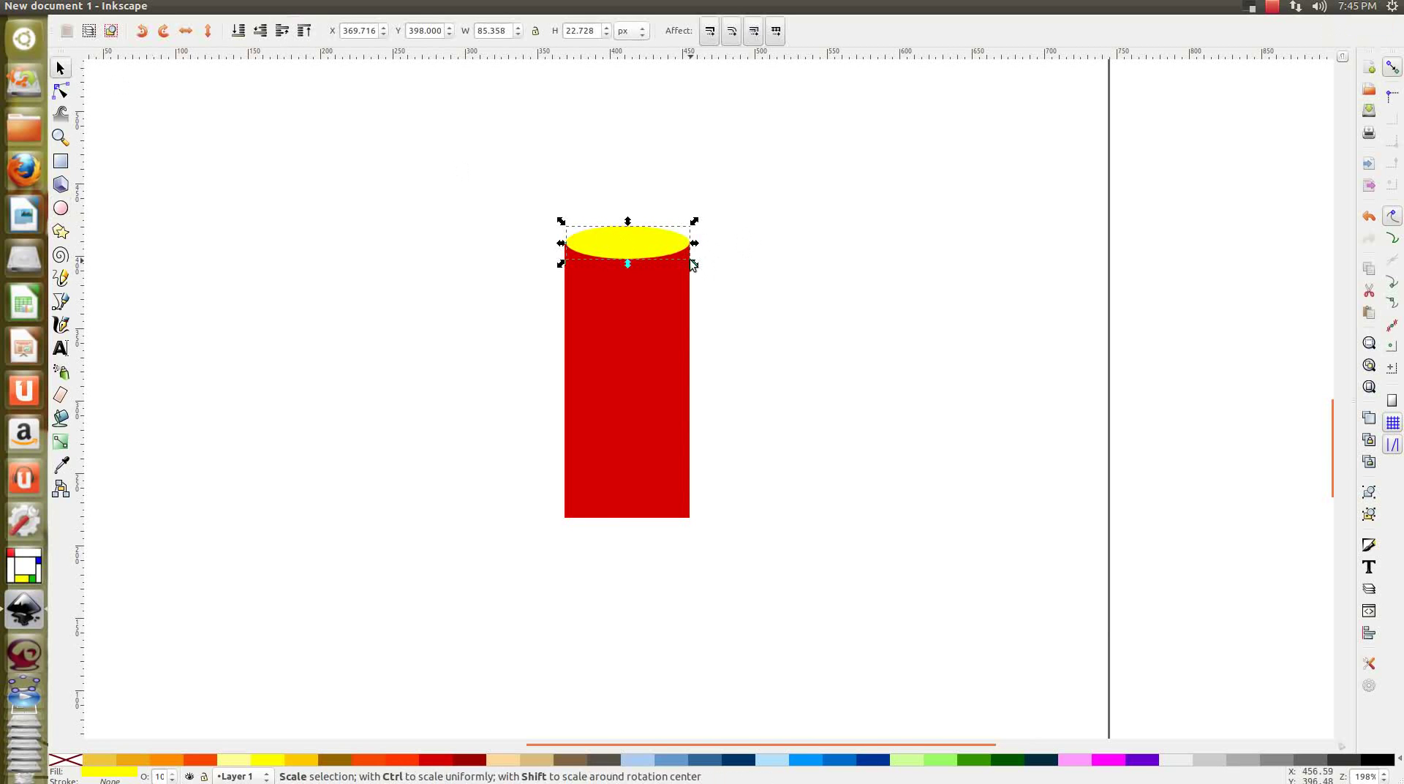
# Duplicate the yellow ellipse and align the copy with the rectangle's bottom edge.
pyautogui.hotkey('ctrl', 'c')
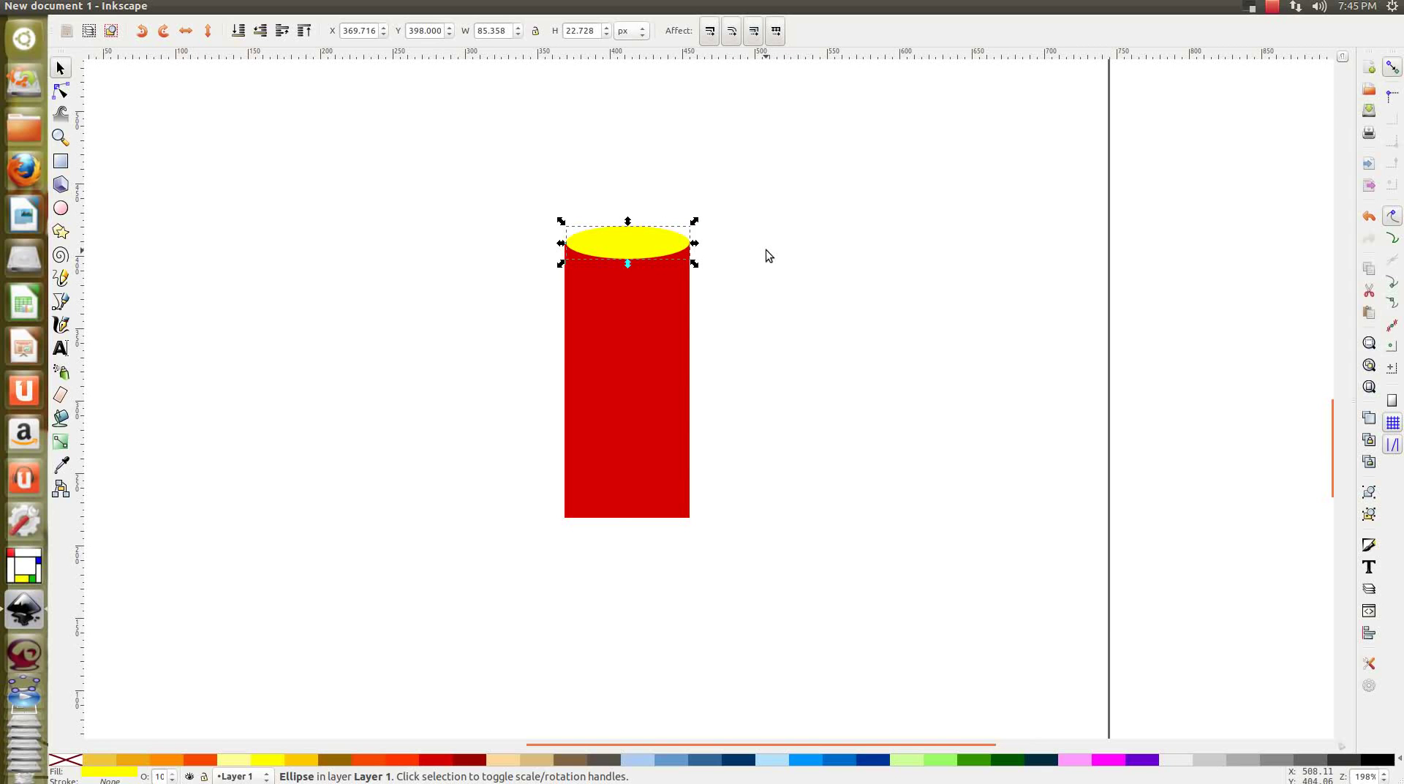
pyautogui.hotkey('ctrl', 'v')
pyautogui.moveTo(741, 253); pyautogui.dragTo(605, 526)
pyautogui.click(833, 440)
pyautogui.click(651, 511)
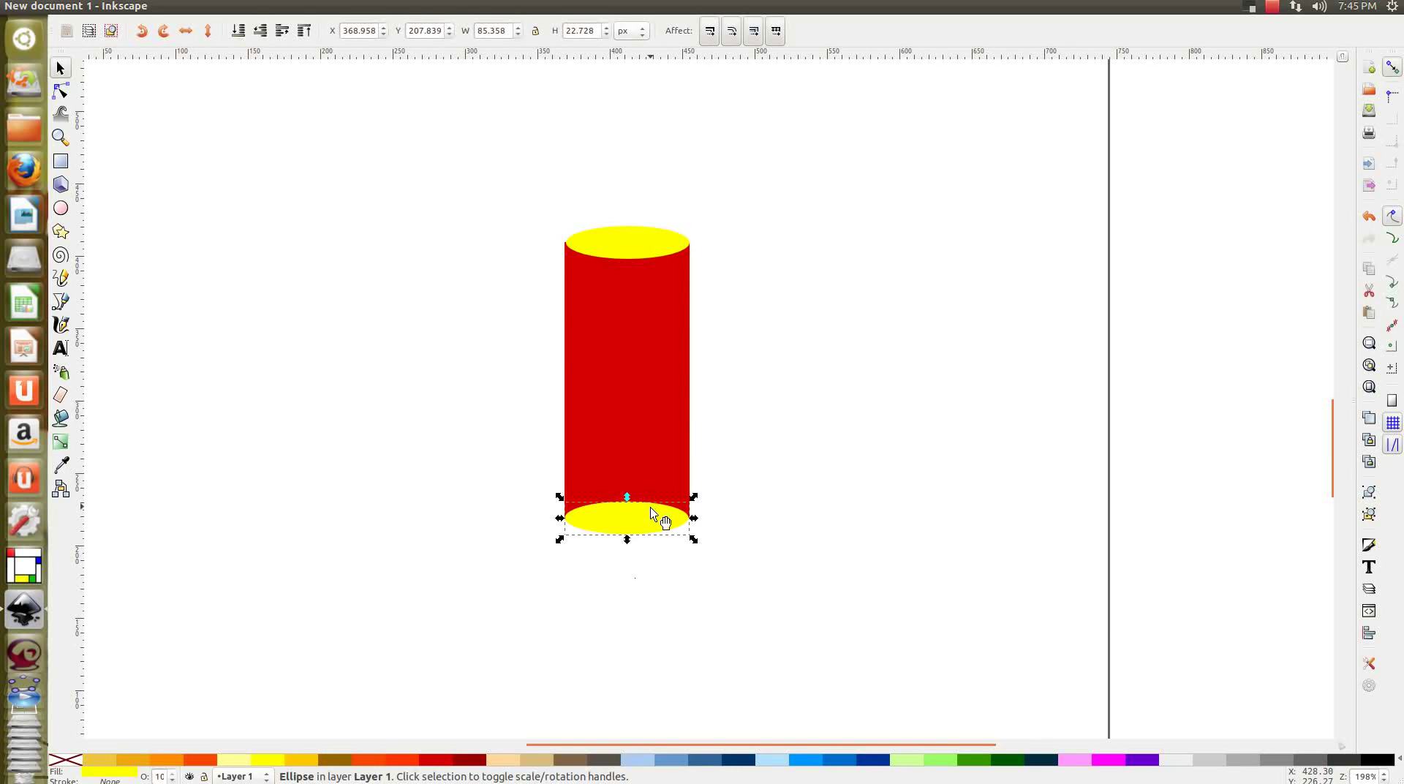
pyautogui.click(926, 473)
pyautogui.click(634, 519)
pyautogui.press('Right')
pyautogui.moveTo(583, 520); pyautogui.dragTo(584, 523)
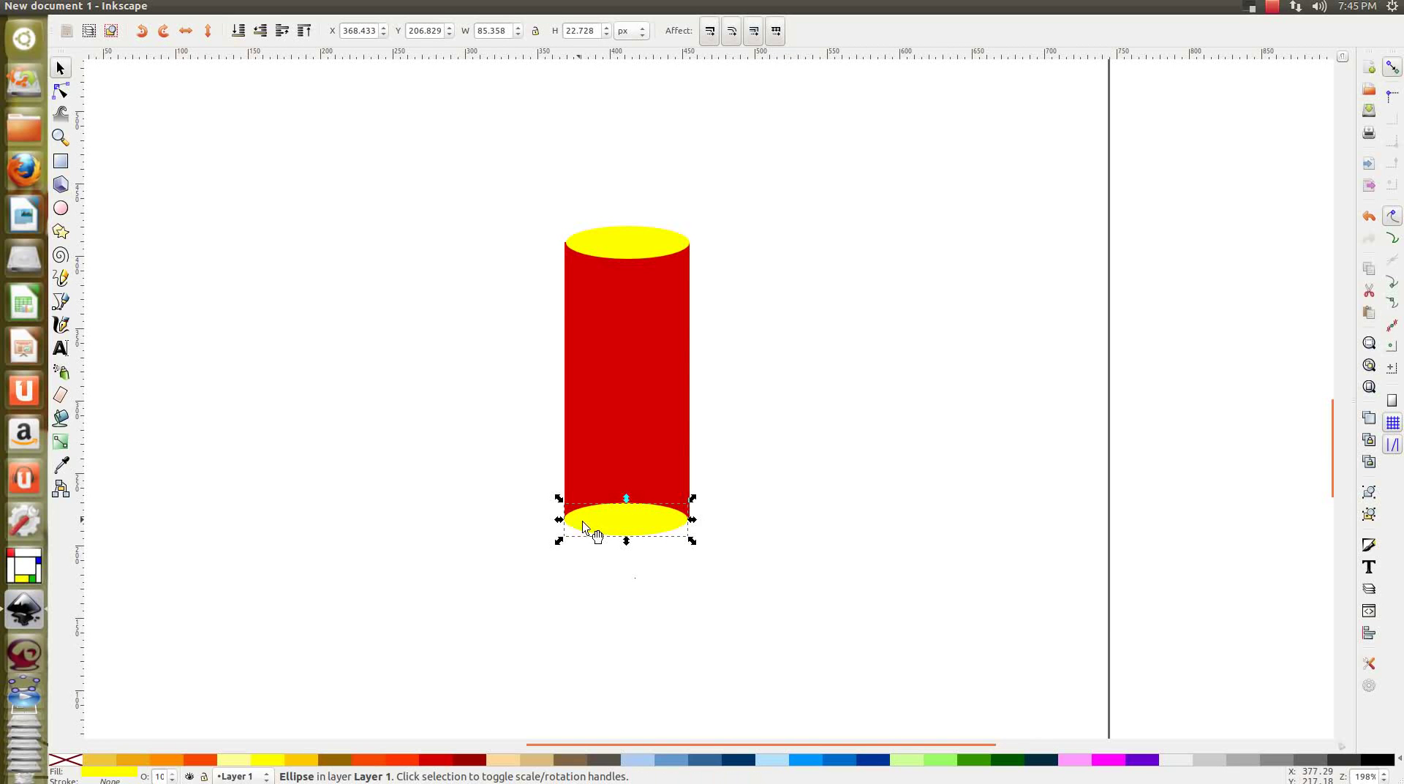
# Match the widths of the top and bottom ellipses to the rectangle.
pyautogui.click(708, 531)
pyautogui.click(670, 521)
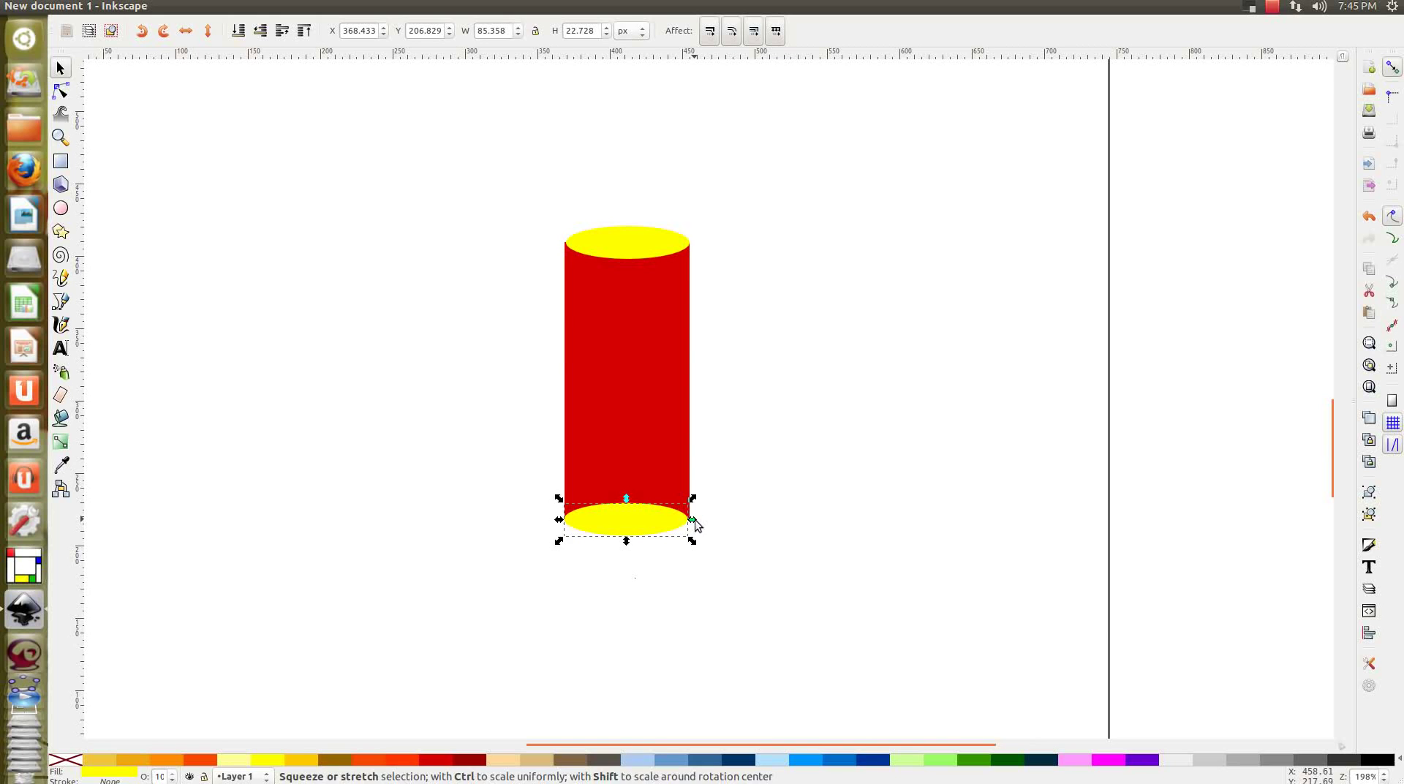
pyautogui.moveTo(694, 520); pyautogui.dragTo(696, 520)
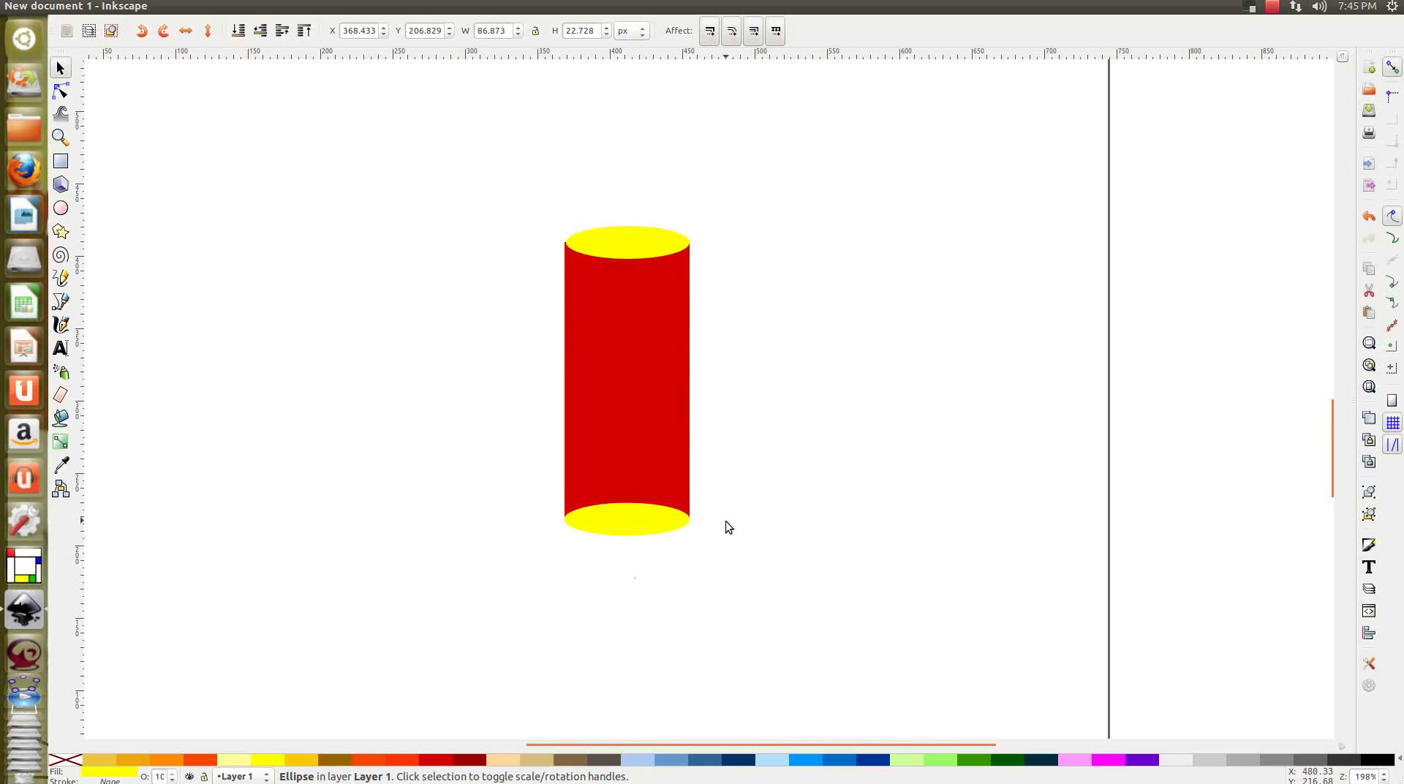
pyautogui.click(726, 521)
pyautogui.click(614, 245)
pyautogui.moveTo(561, 249); pyautogui.dragTo(560, 254)
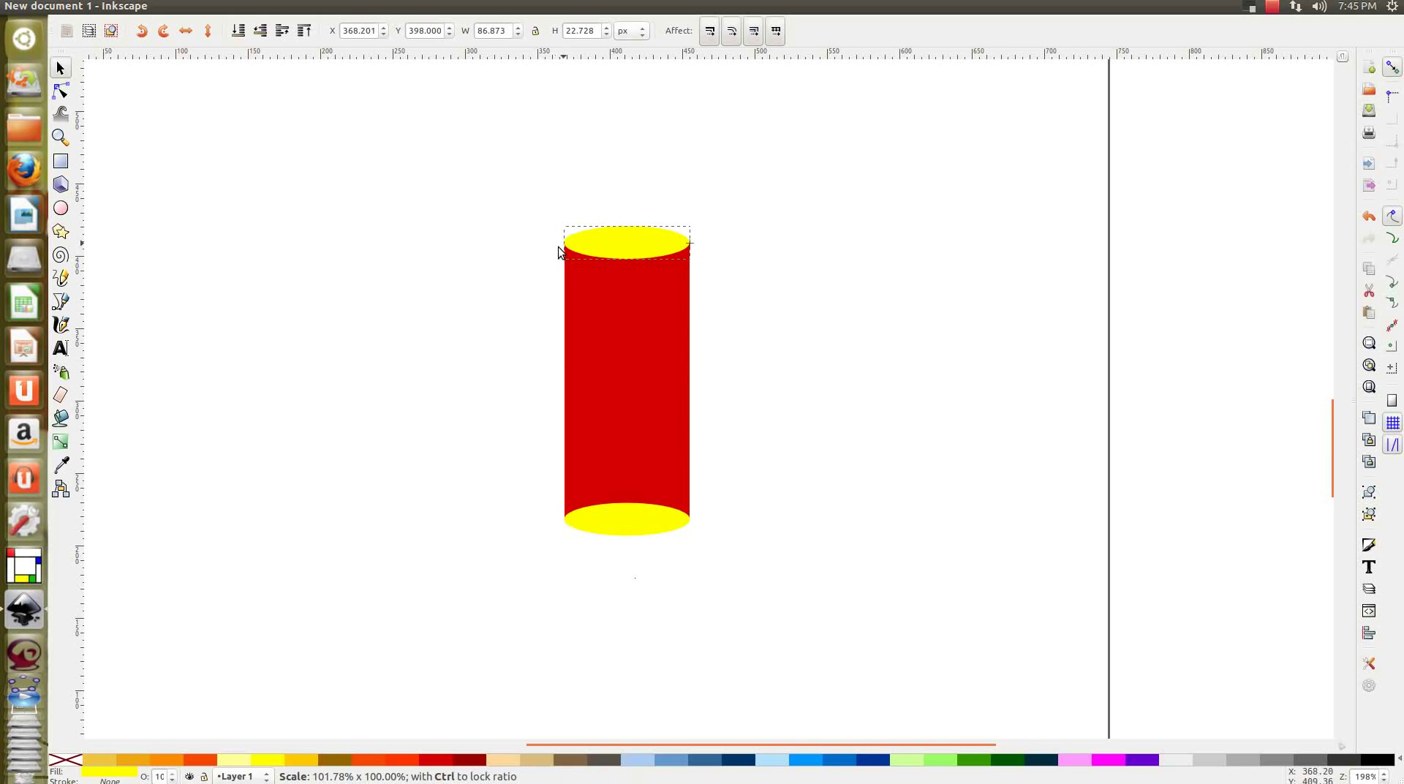
pyautogui.moveTo(560, 252); pyautogui.dragTo(559, 252)
pyautogui.click(783, 257)
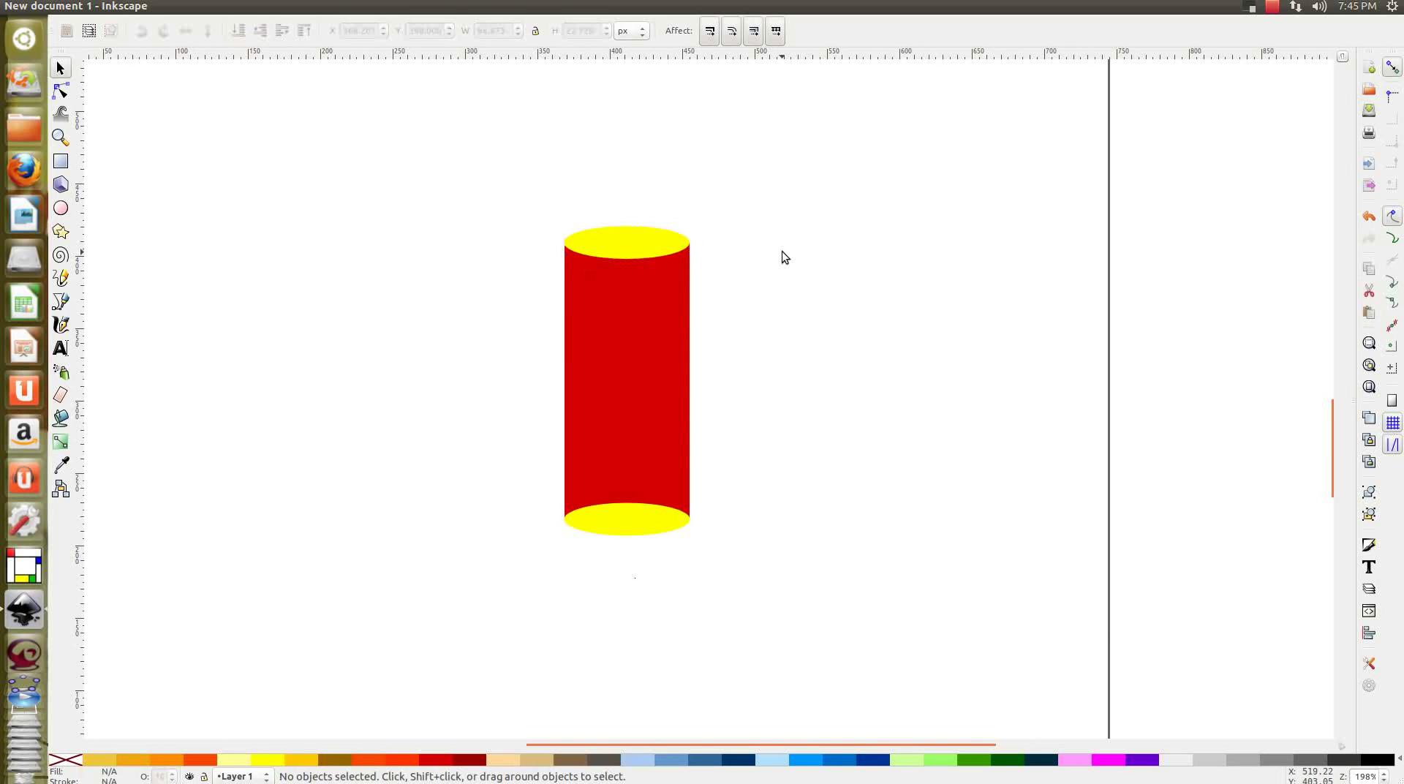
pyautogui.click(640, 517)
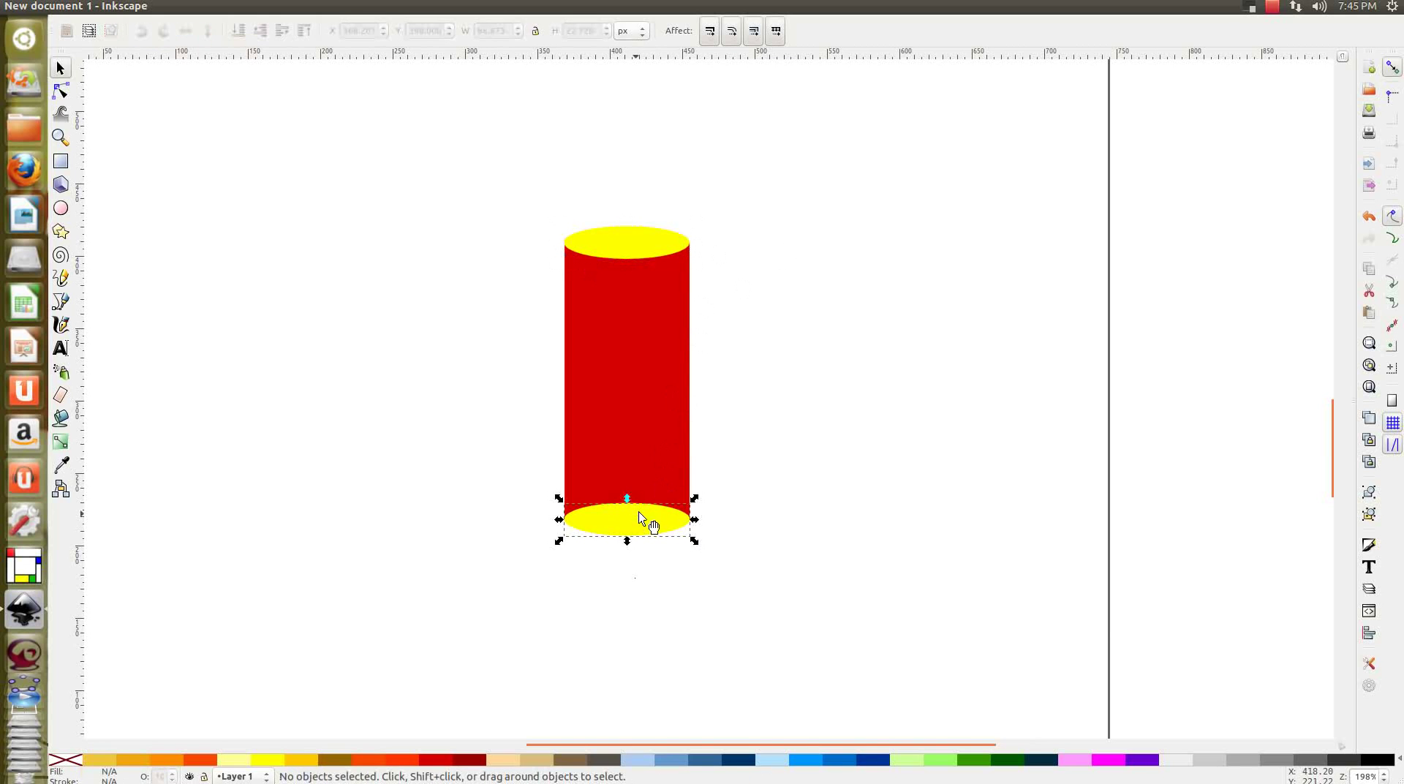
# Union the bottom ellipse and red rectangle with Path > Union into one body.
pyautogui.keyDown('shift'); pyautogui.click(638, 428); pyautogui.keyUp('shift')
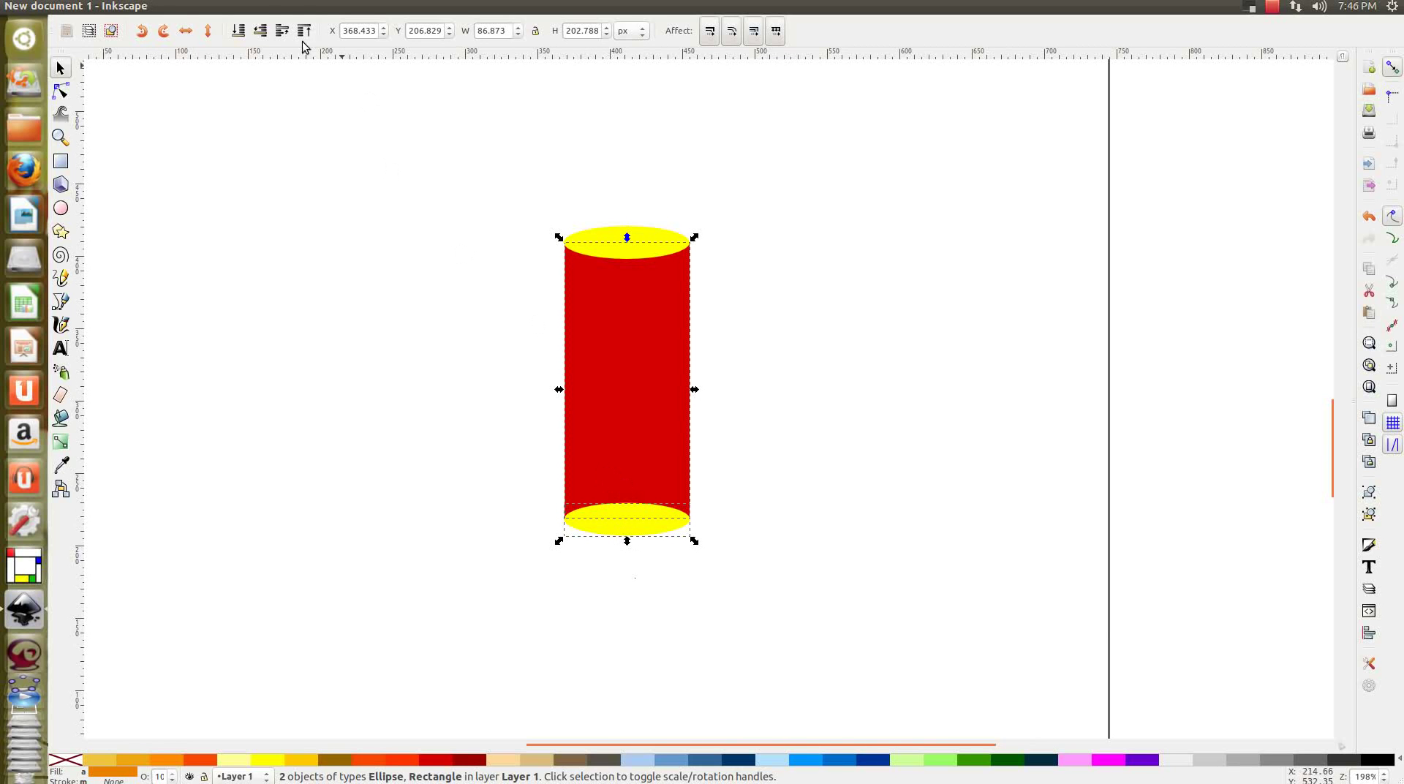
pyautogui.click(192, 7)
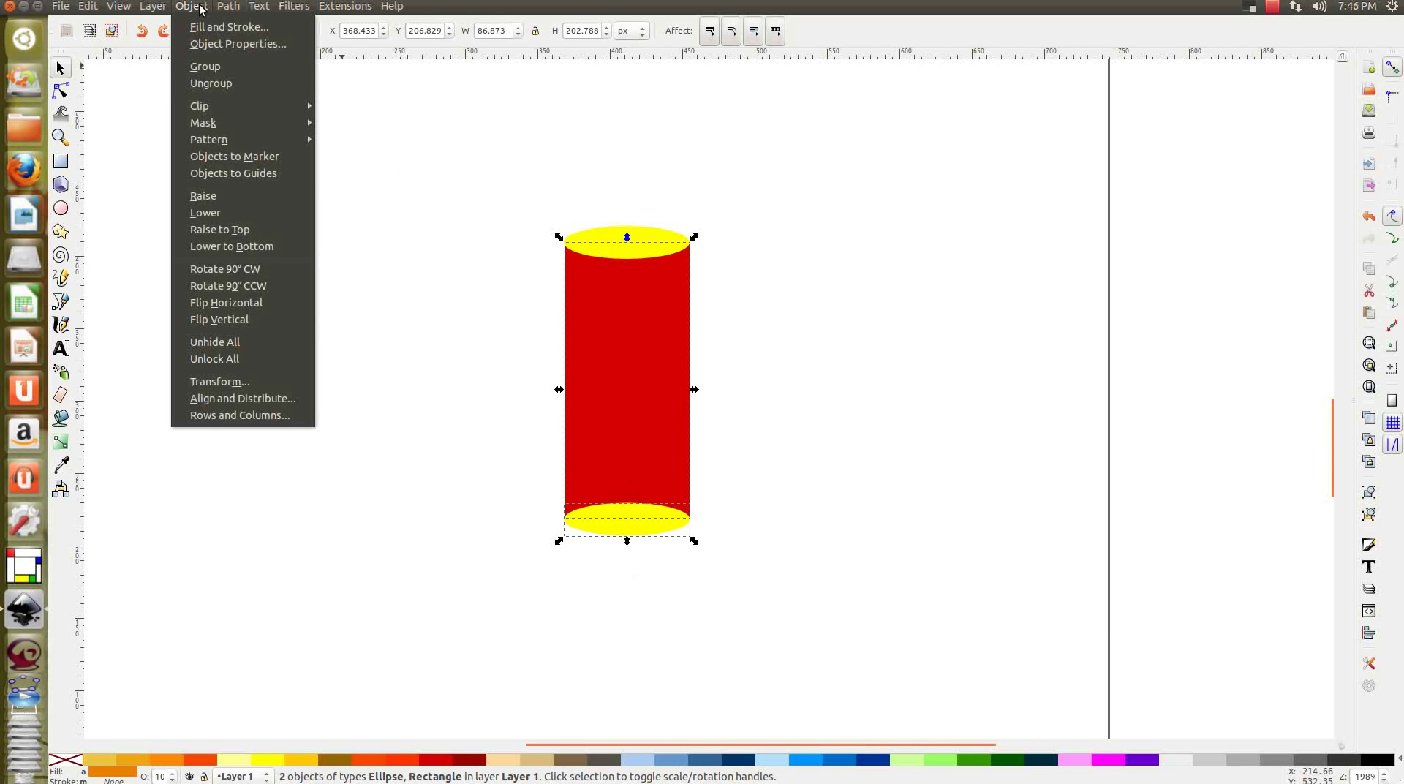
pyautogui.moveTo(228, 6)
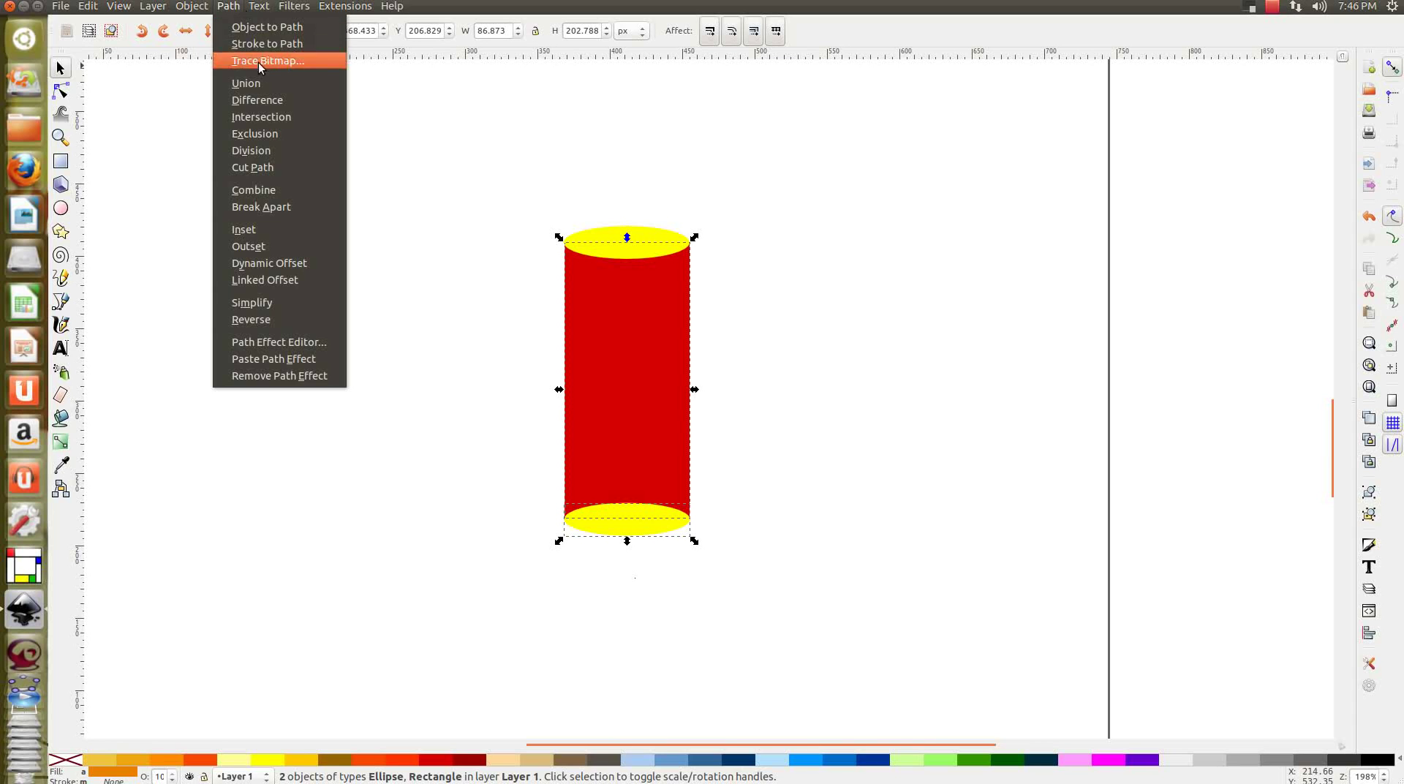
pyautogui.click(262, 84)
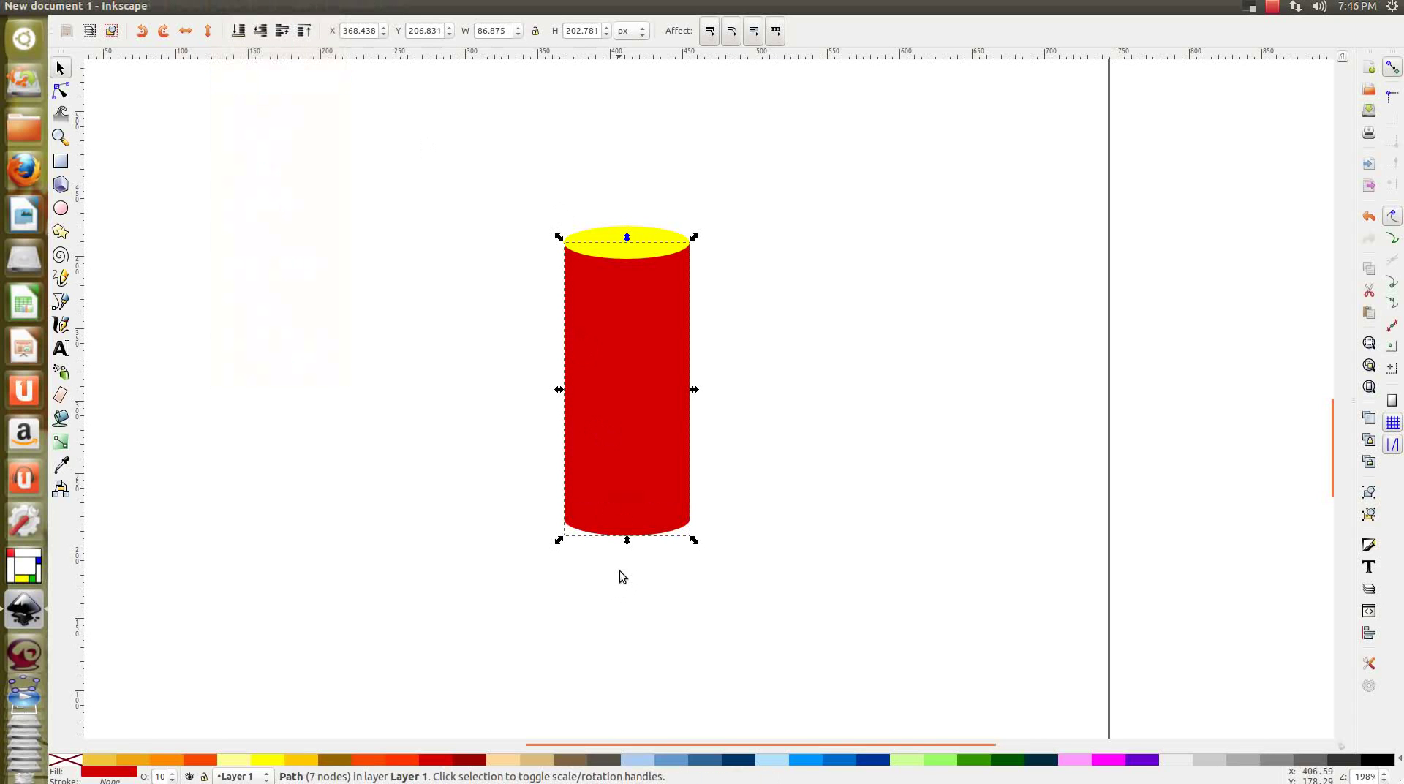
pyautogui.click(794, 465)
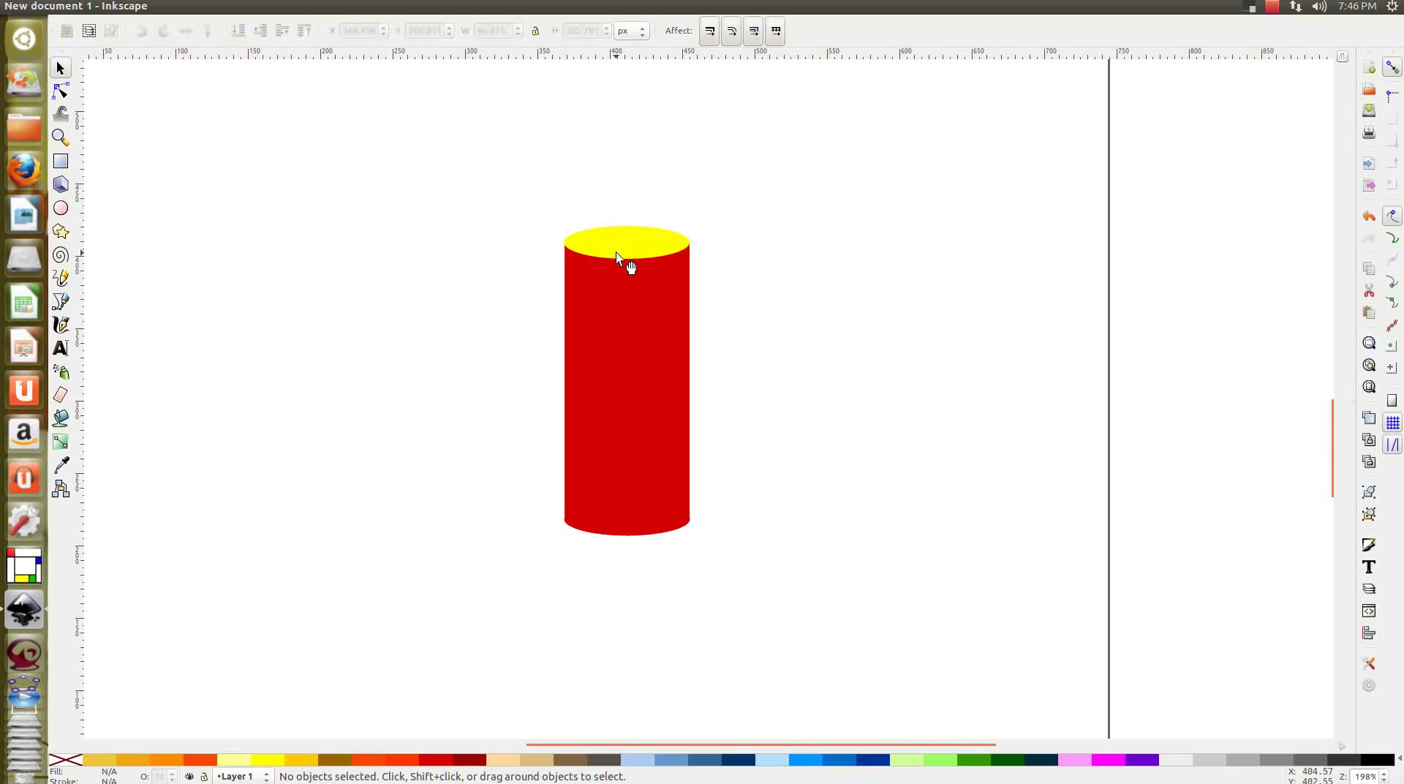
pyautogui.click(640, 376)
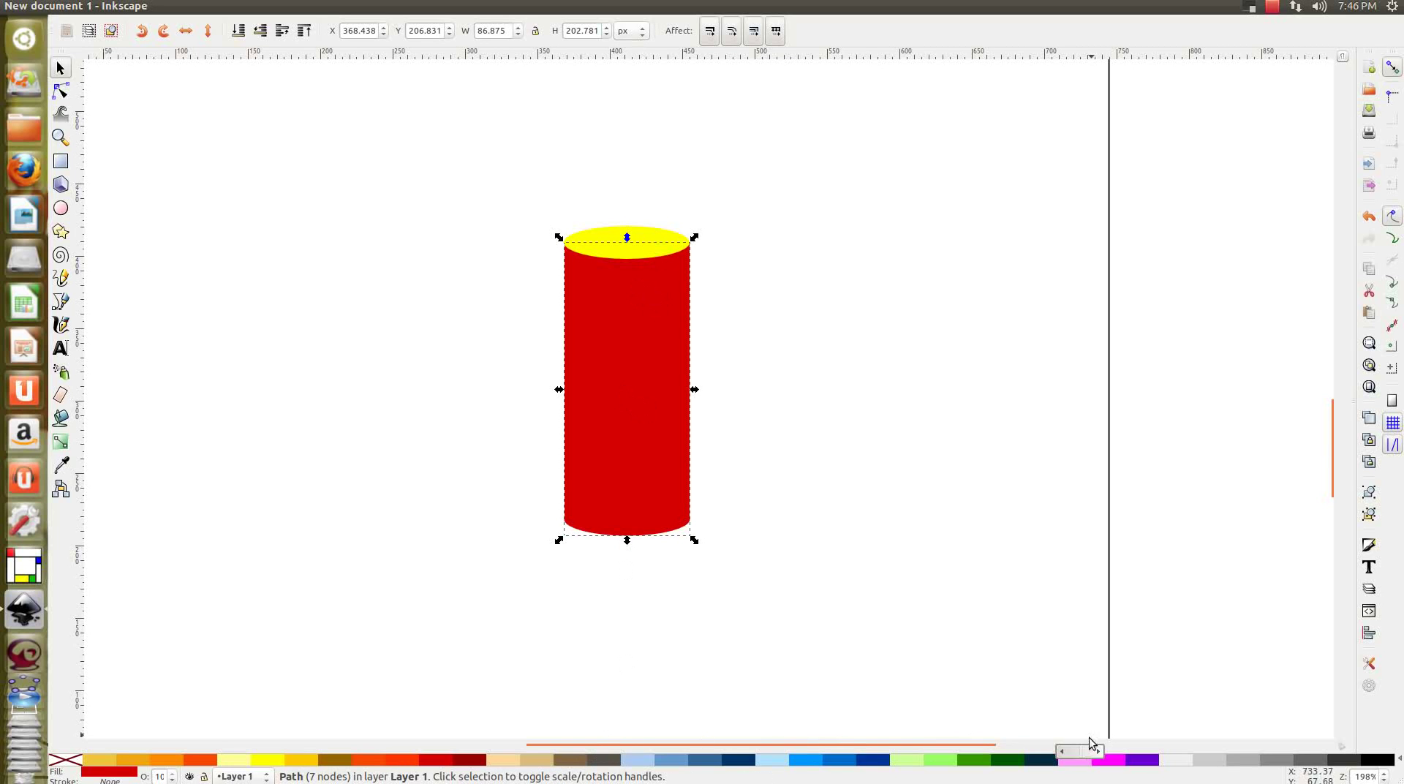
# Give the cylinder body a horizontal red-to-transparent gradient and fill the top ellipse red.
pyautogui.click(62, 442)
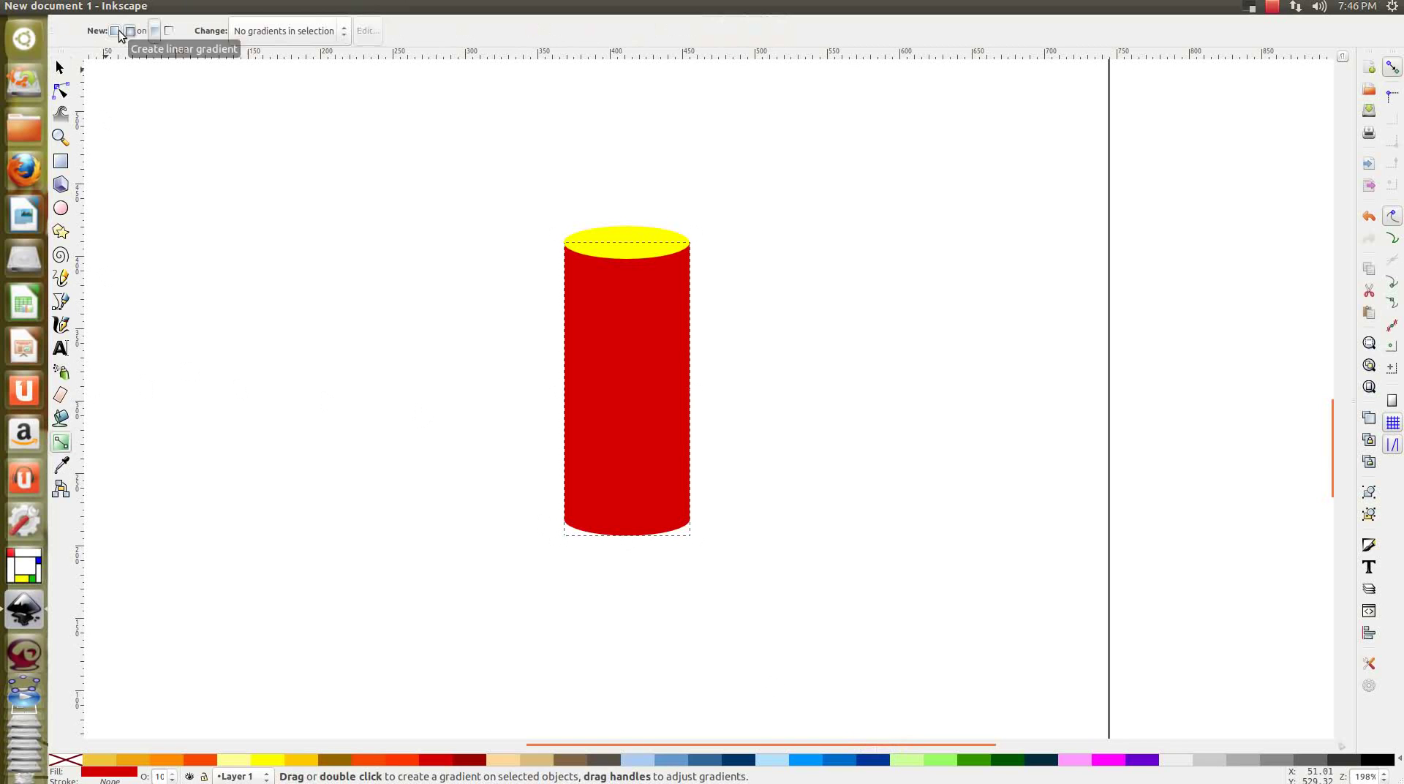
pyautogui.moveTo(612, 395); pyautogui.dragTo(691, 396)
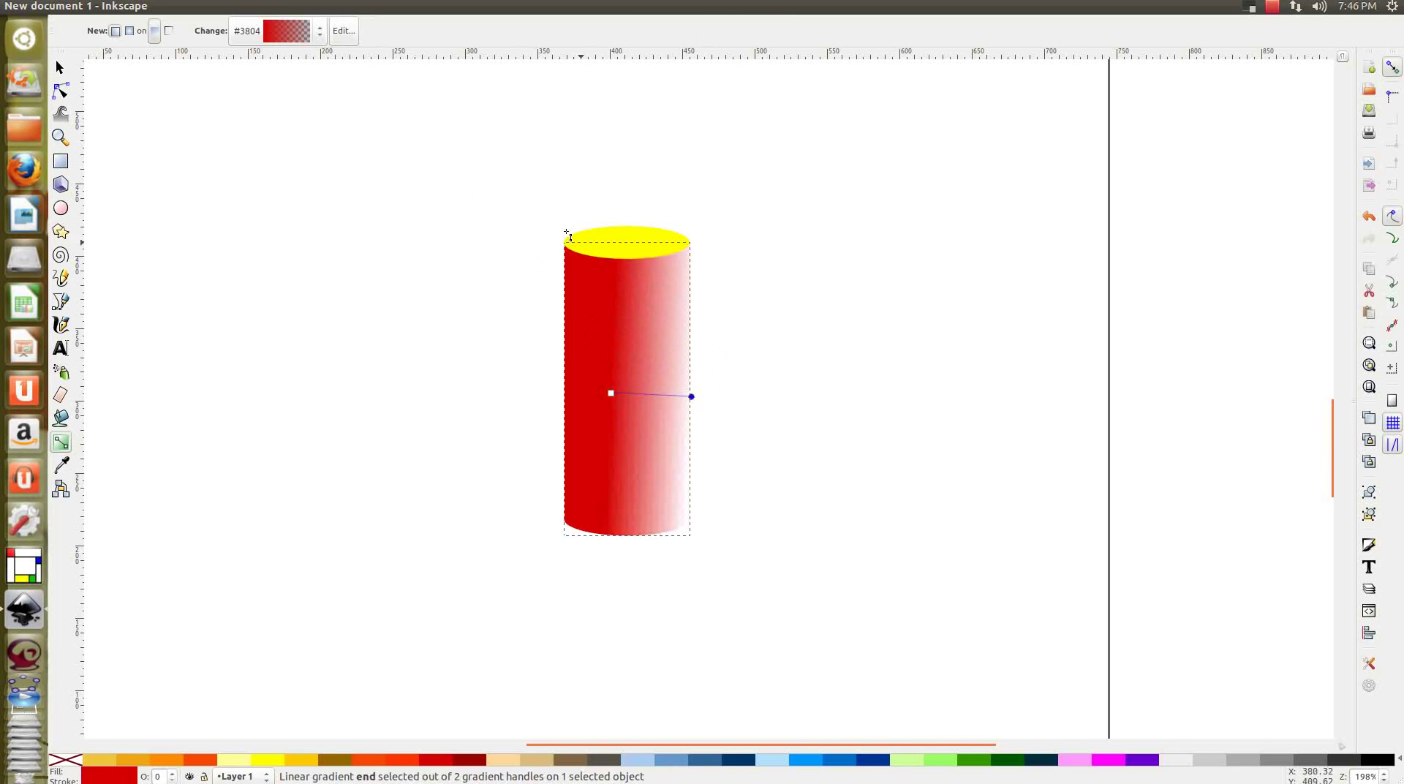
pyautogui.click(60, 68)
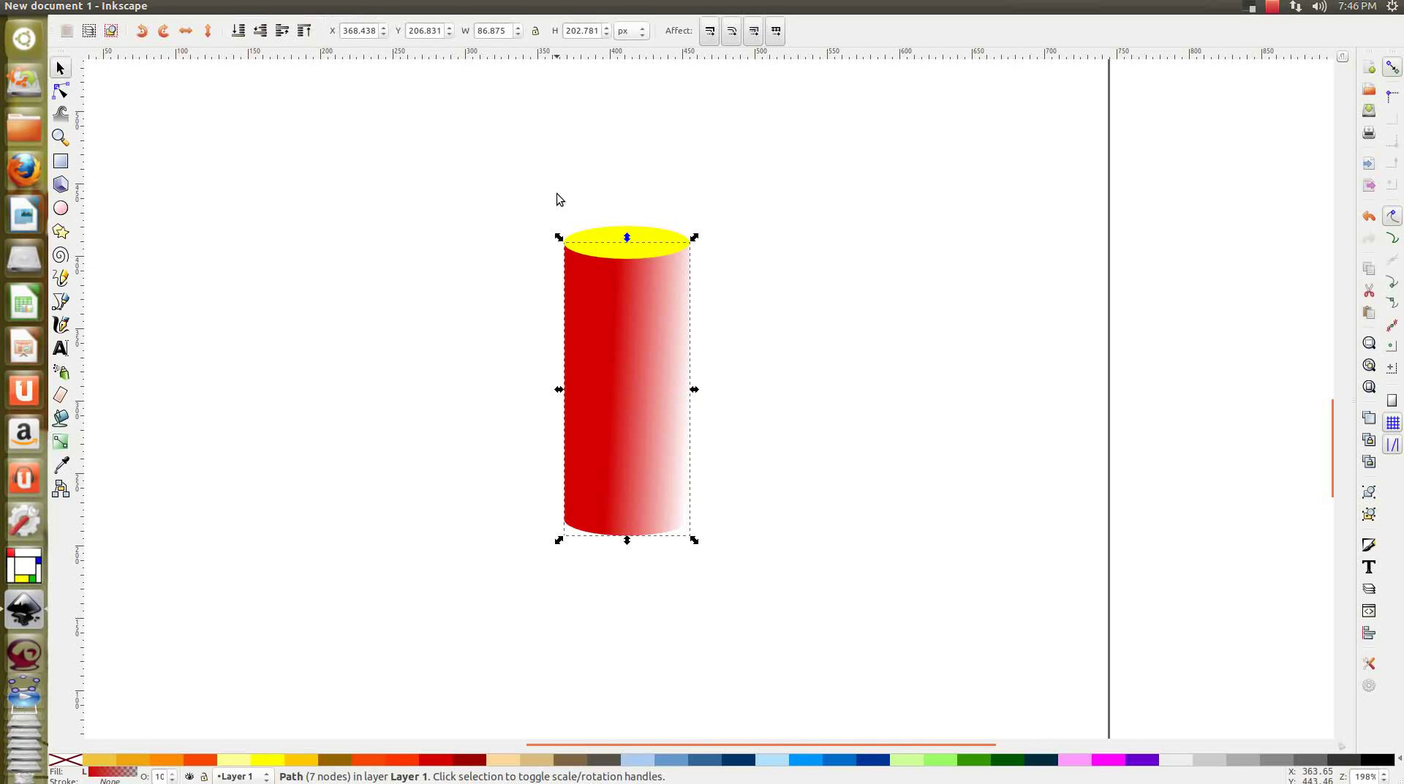
pyautogui.click(608, 234)
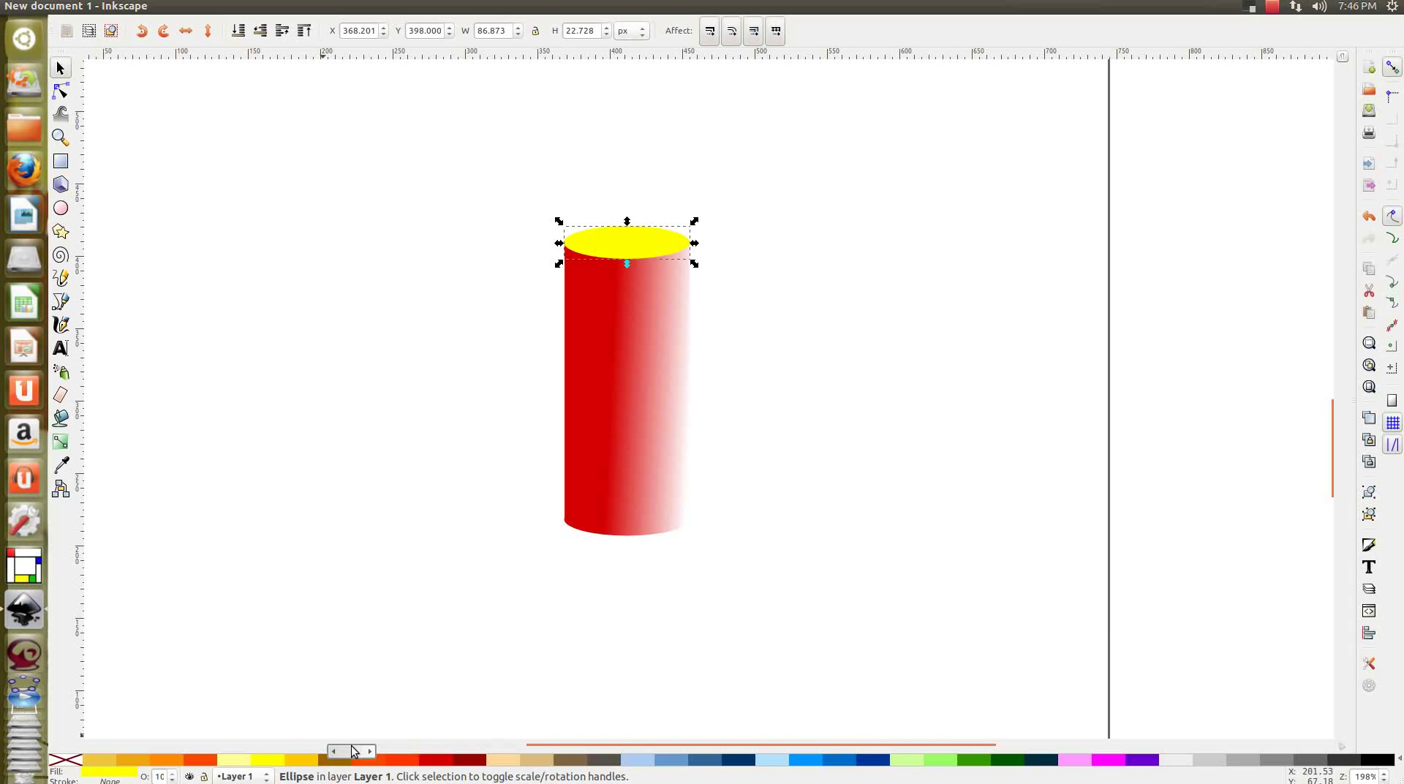
pyautogui.click(437, 760)
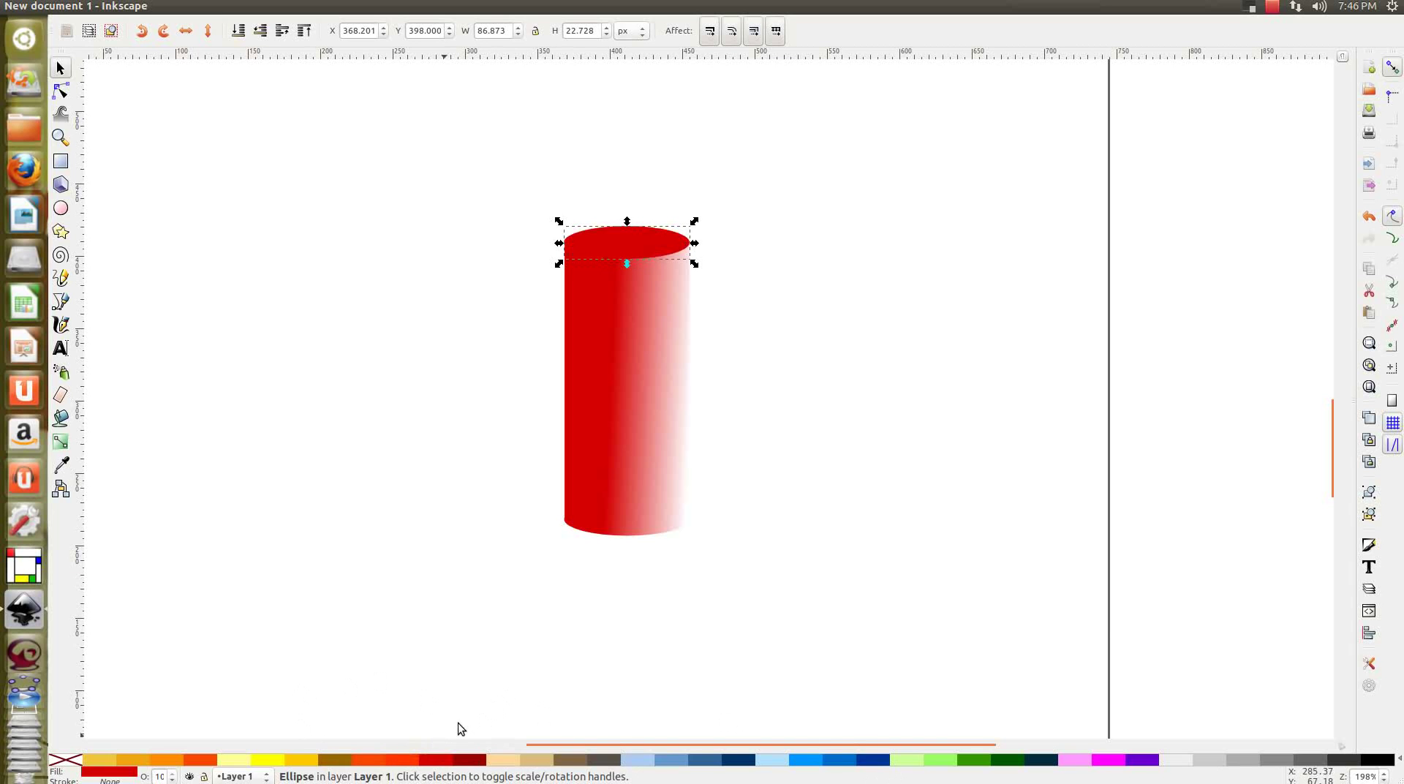
# Lighten the top ellipse's flat fill to pale pink, lightness 222, in Fill and Stroke.
pyautogui.rightClick(623, 234)
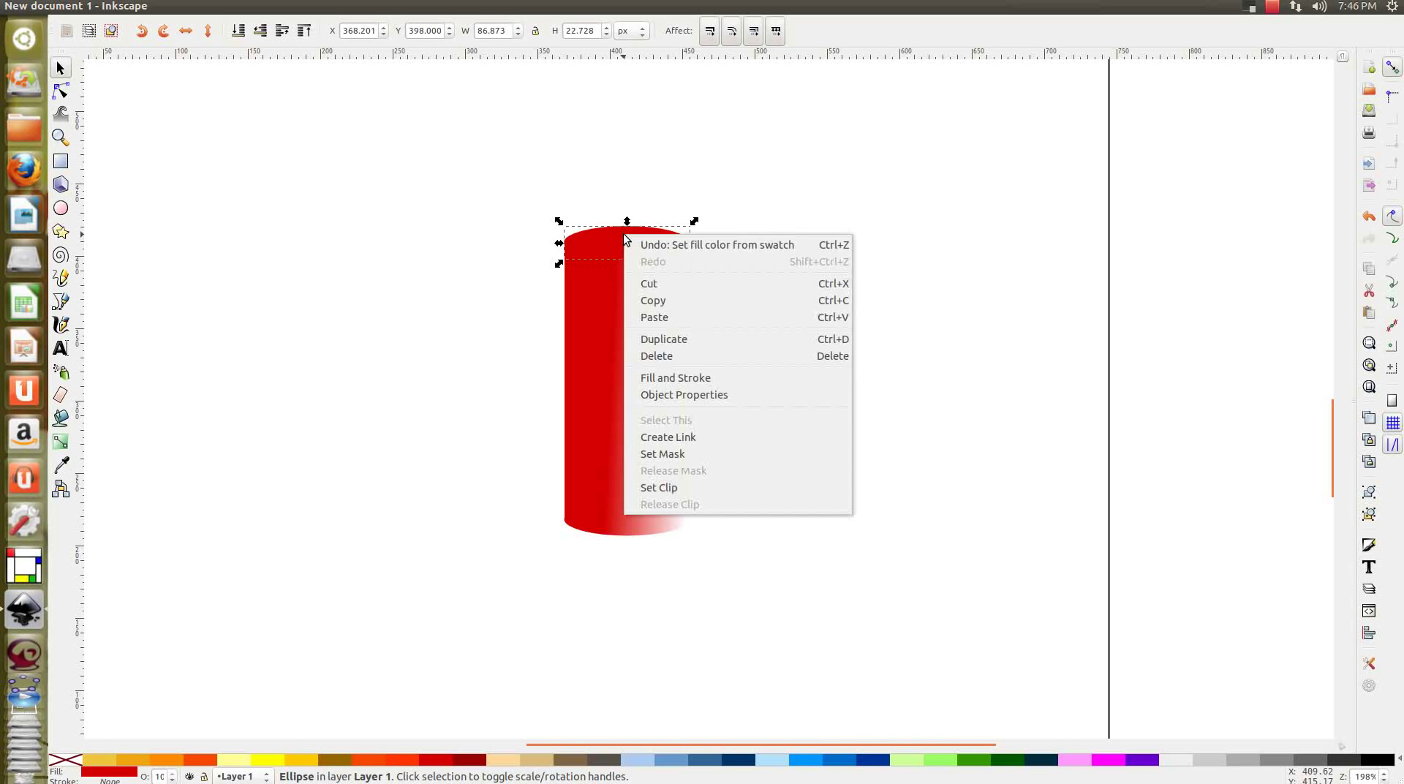
pyautogui.click(704, 380)
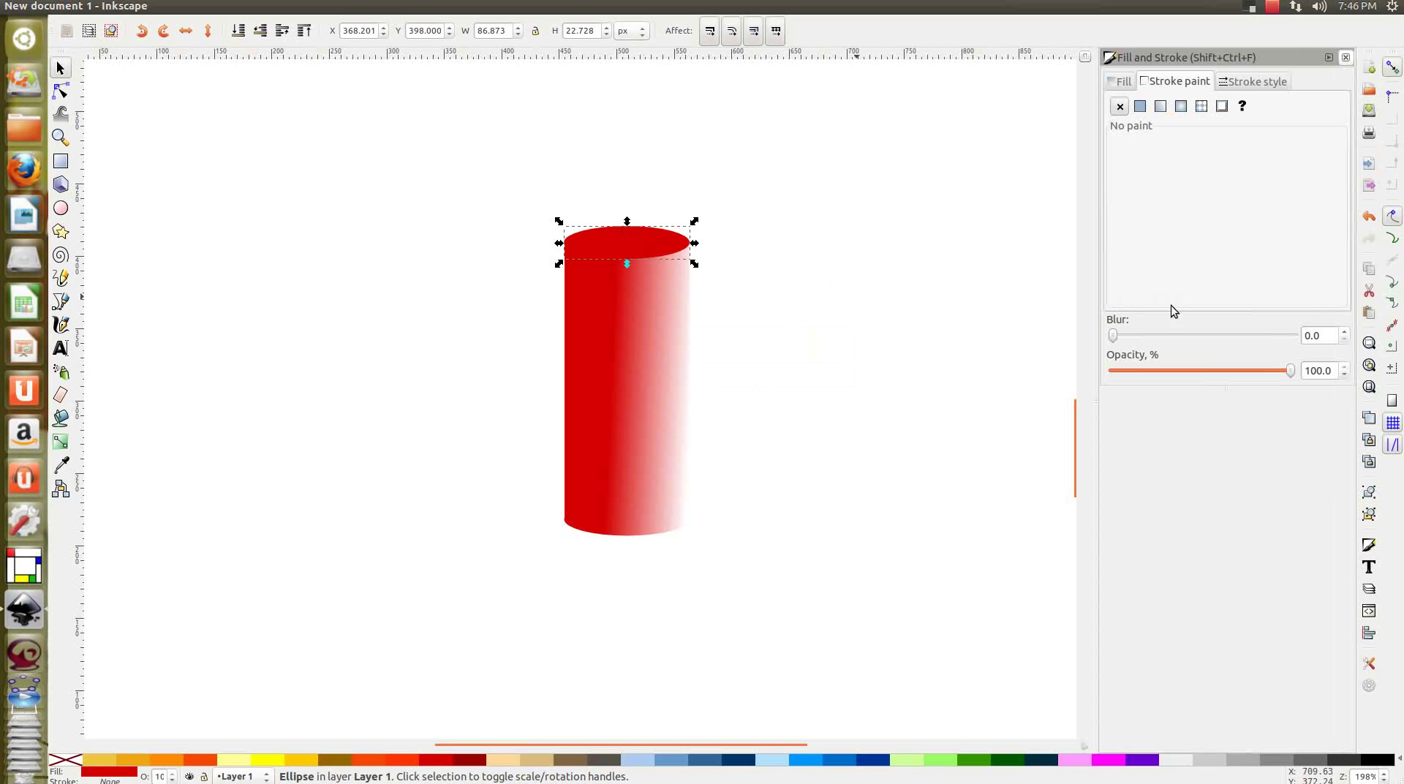
pyautogui.click(1124, 81)
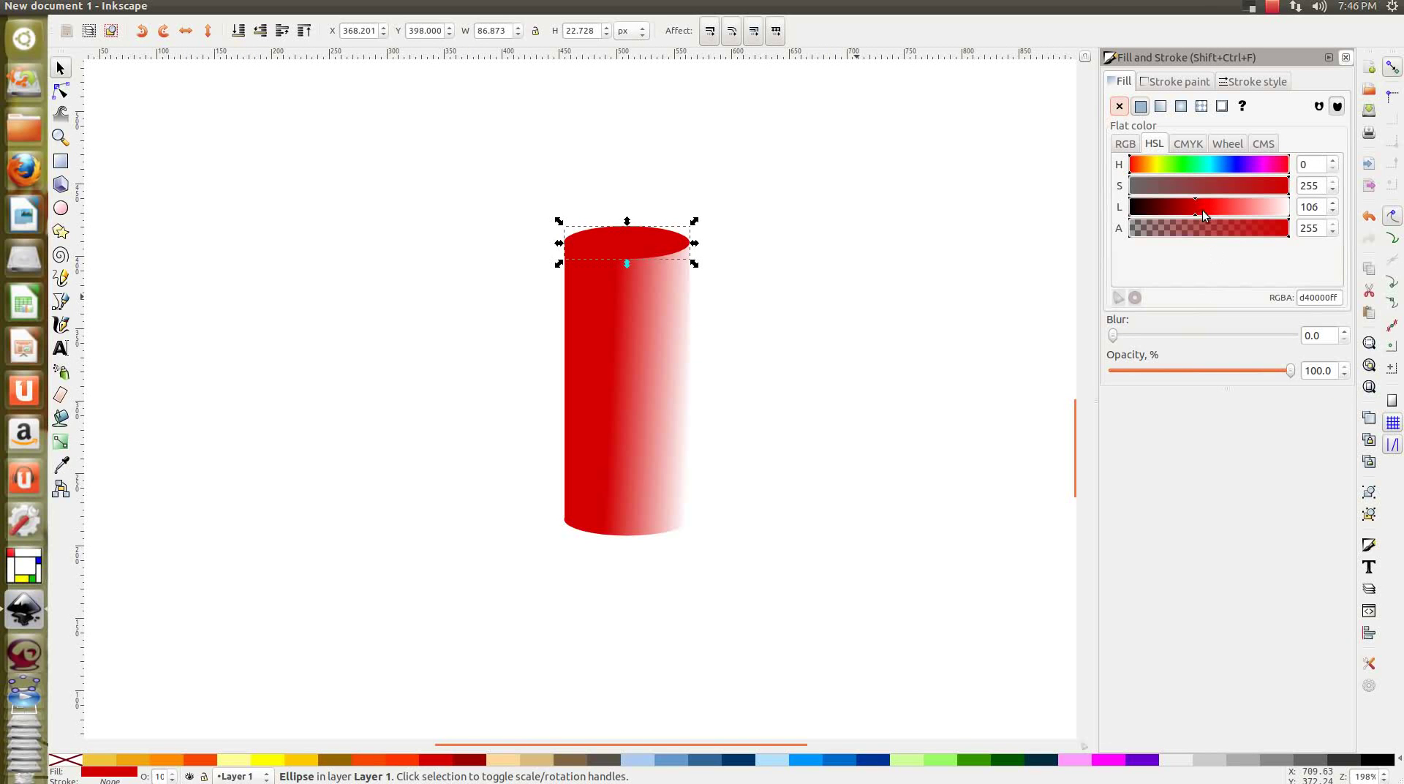
pyautogui.moveTo(1202, 211)
pyautogui.mouseDown()
pyautogui.moveTo(1260, 212)
pyautogui.moveTo(1220, 208)
pyautogui.moveTo(1236, 233)
pyautogui.moveTo(1242, 207)
pyautogui.mouseUp()
pyautogui.hotkey('ctrl', 'z')
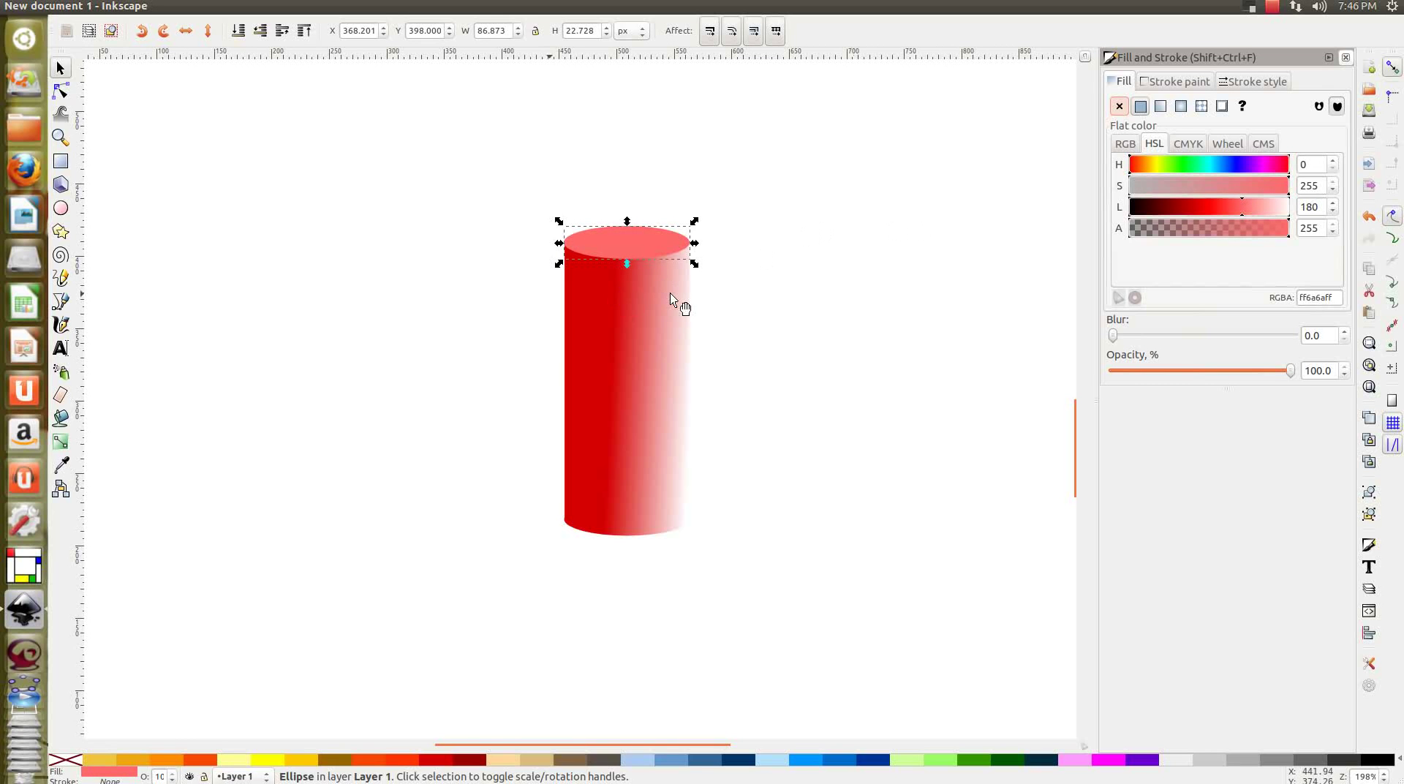
pyautogui.click(670, 293)
pyautogui.click(658, 236)
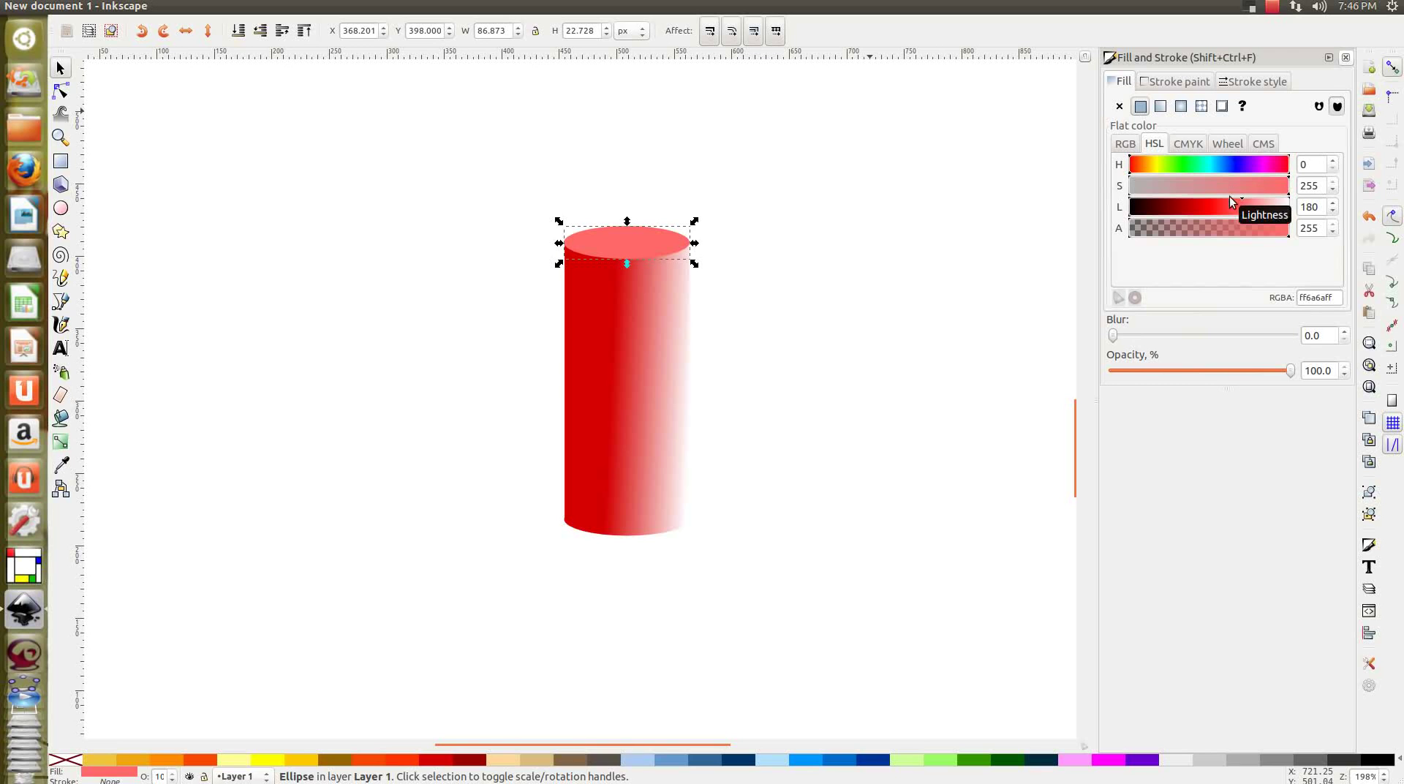
pyautogui.moveTo(1237, 205); pyautogui.dragTo(1273, 220)
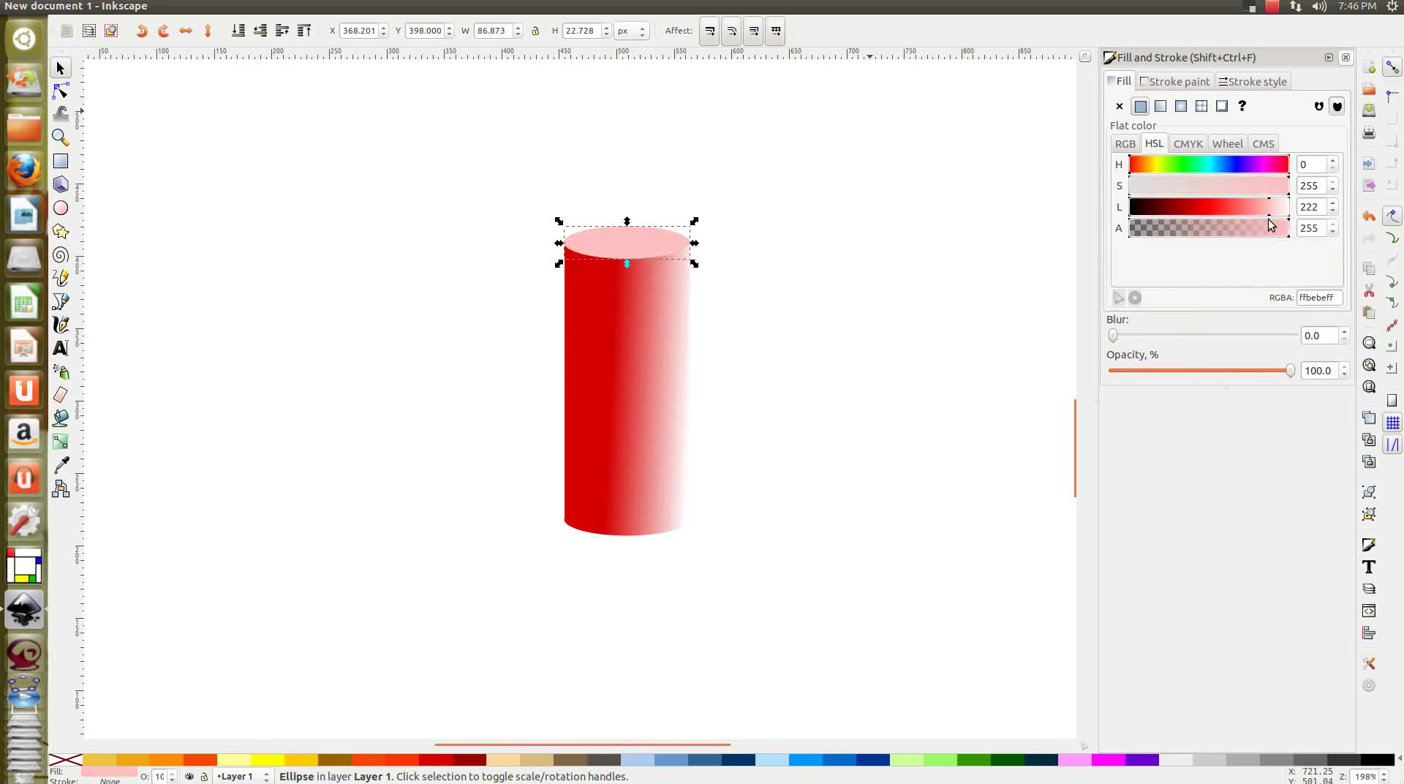
pyautogui.click(1347, 57)
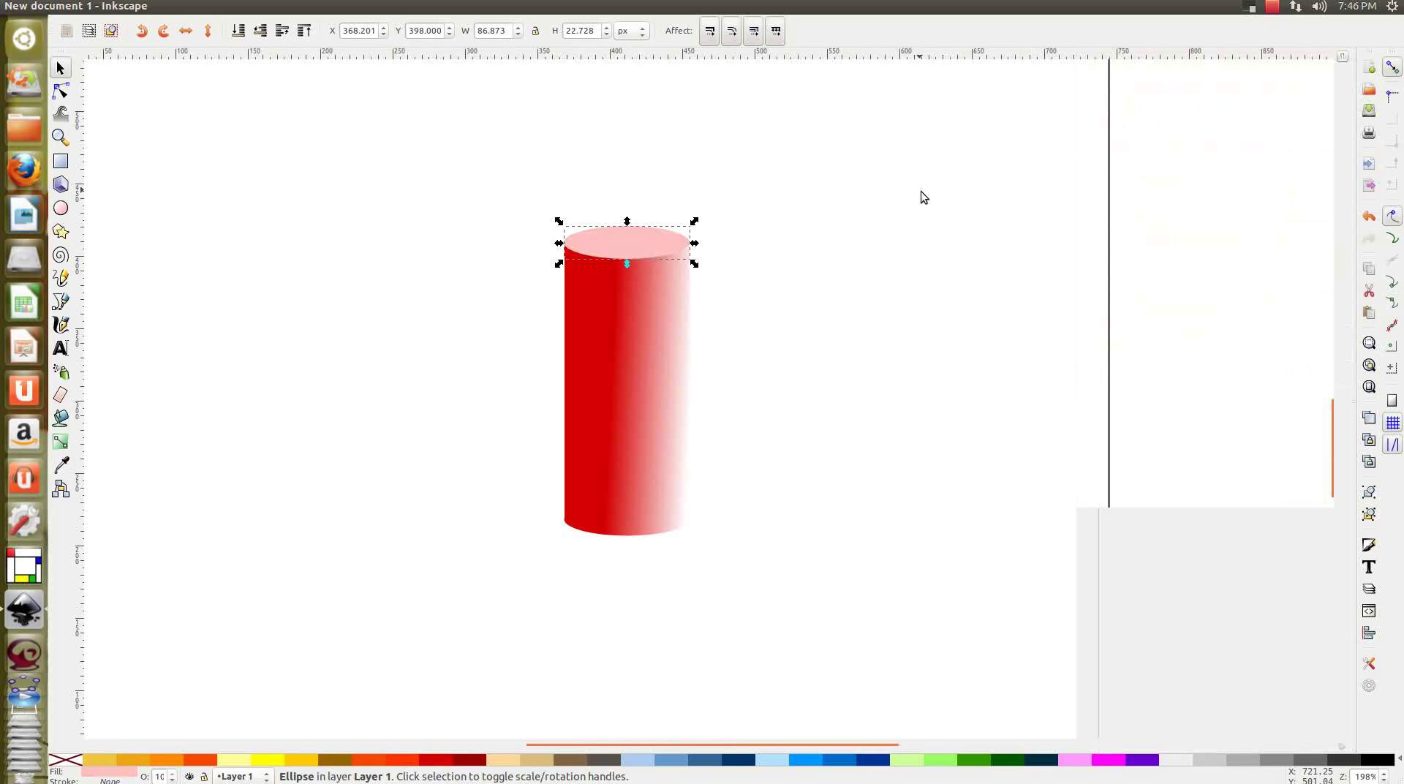
# Select both cylinder parts with a rubber-band drag and delete them, leaving the page empty.
pyautogui.click(320, 140)
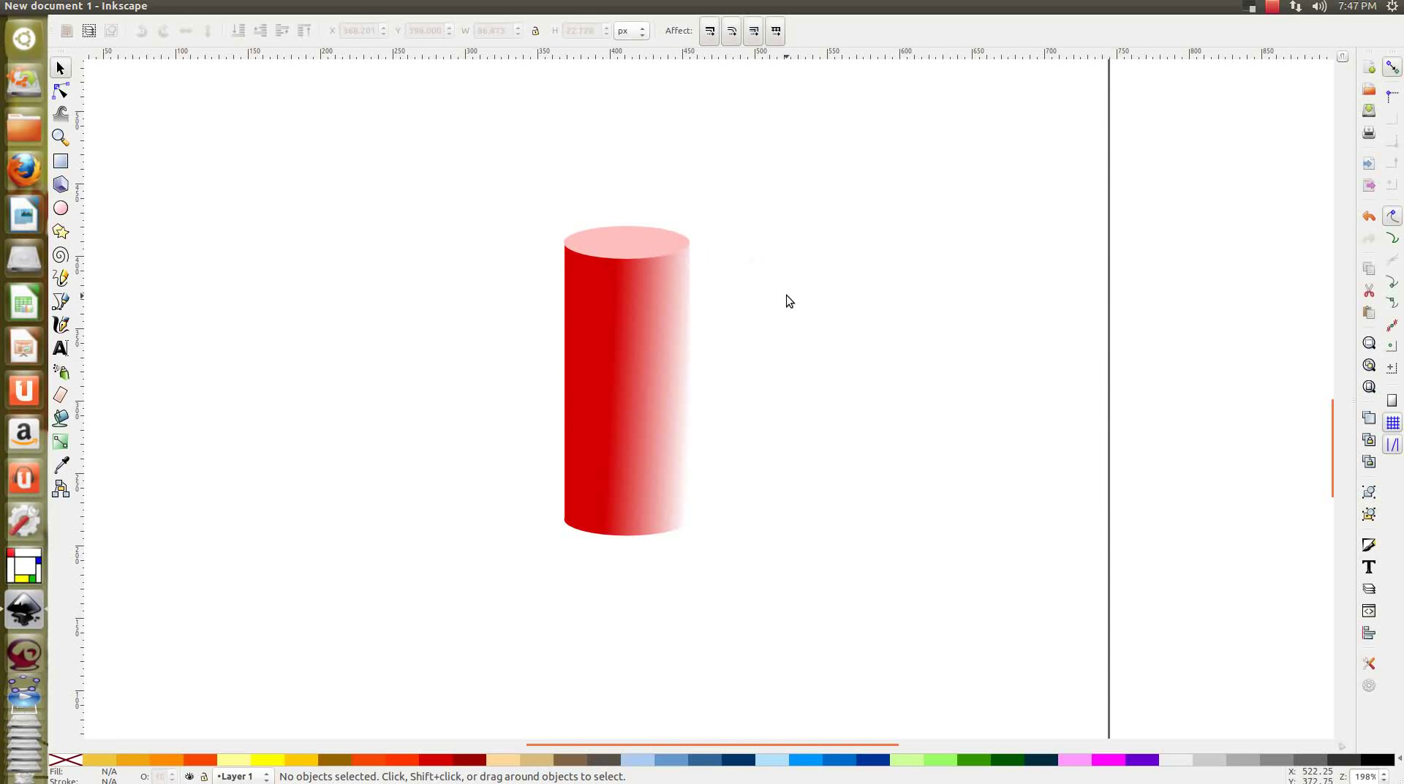
pyautogui.scroll(-2, 787, 299)
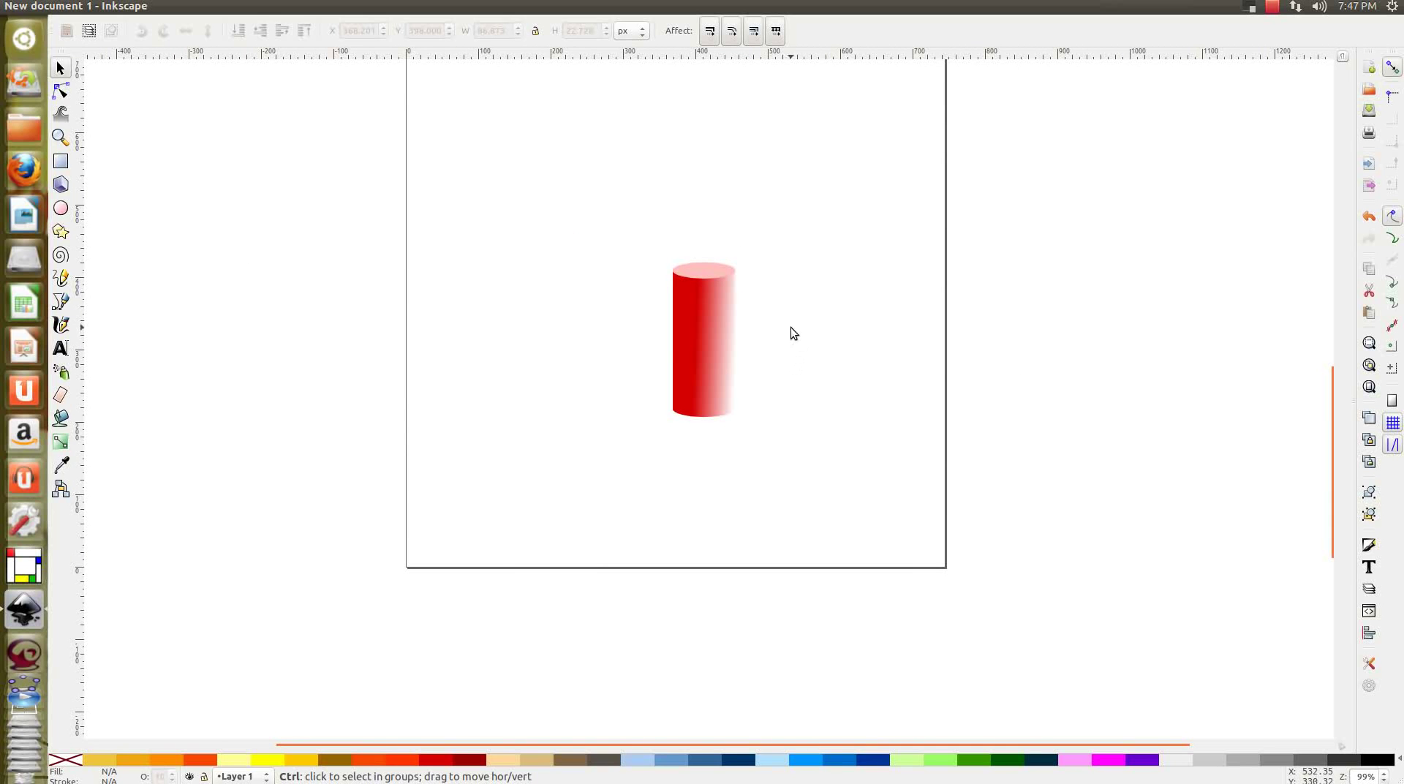
pyautogui.click(714, 356)
pyautogui.click(840, 463)
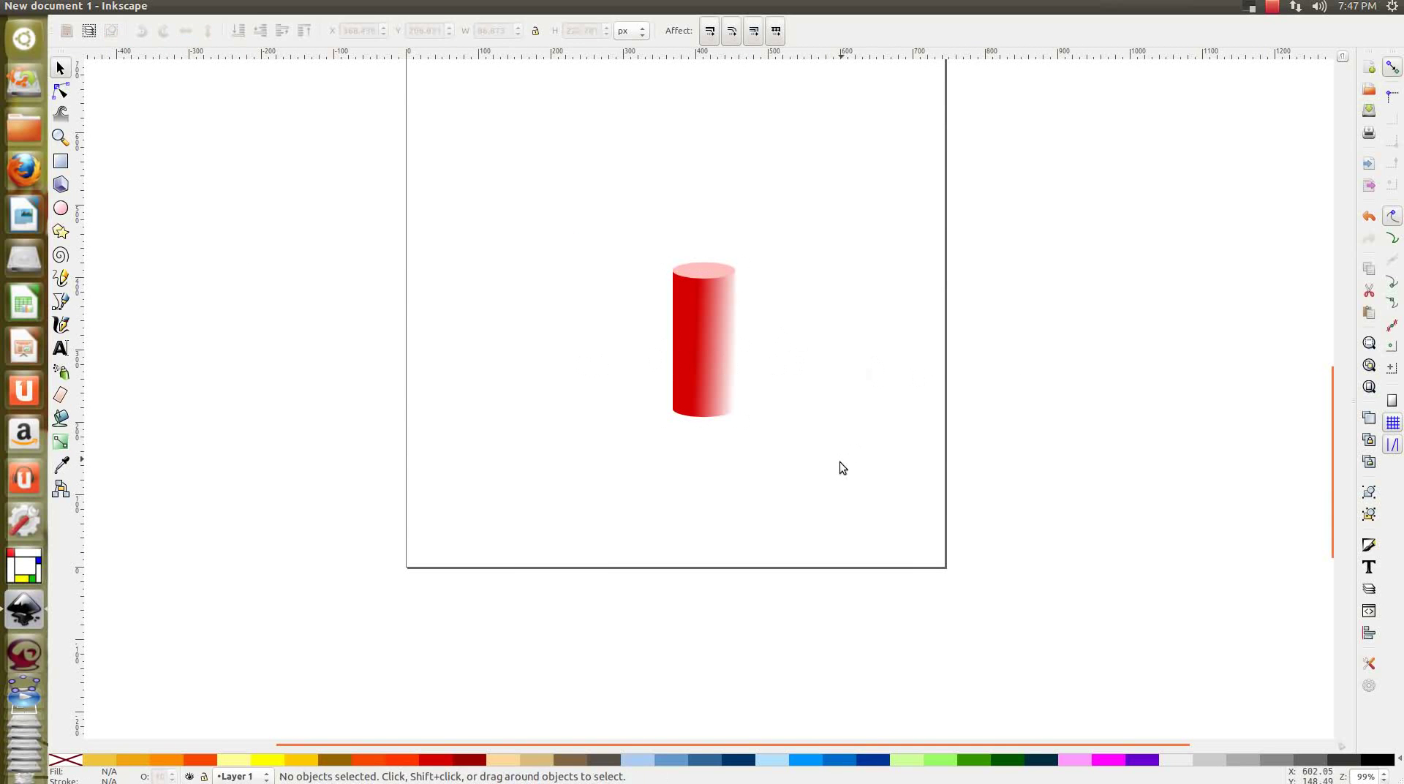
pyautogui.moveTo(840, 467); pyautogui.dragTo(473, 135)
pyautogui.press('Delete')
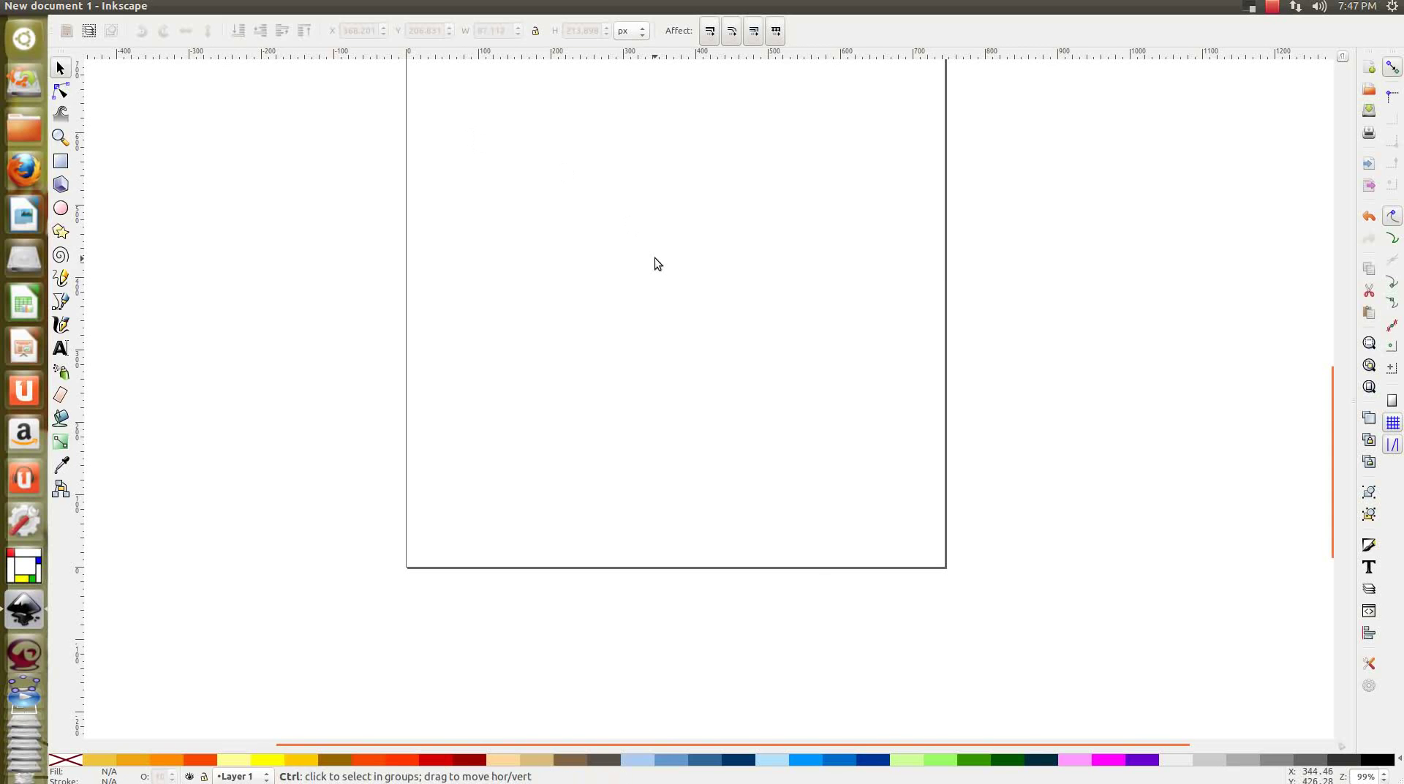
pyautogui.scroll(2, 656, 263)
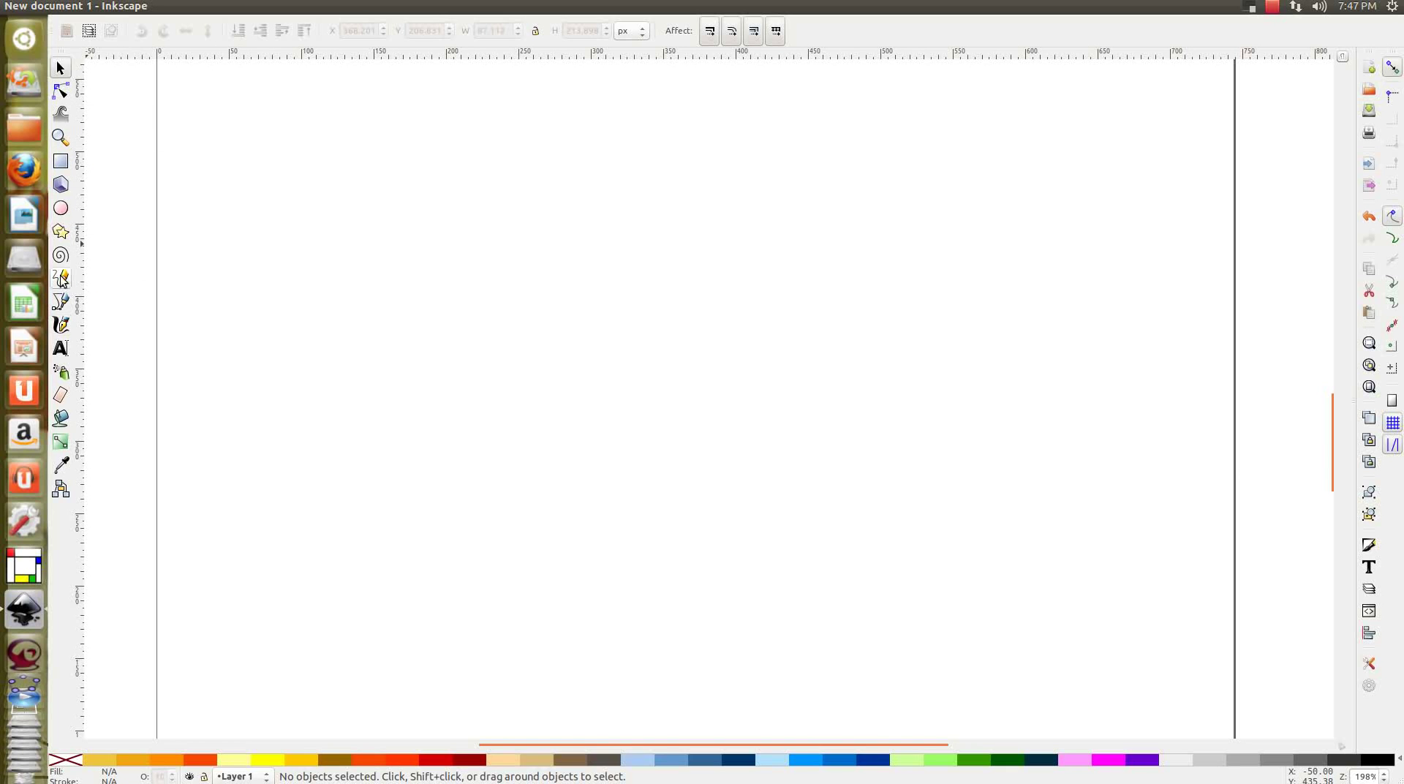
# Draw a three-corner polygon triangle with the Star tool and move it toward the page centre.
pyautogui.click(60, 231)
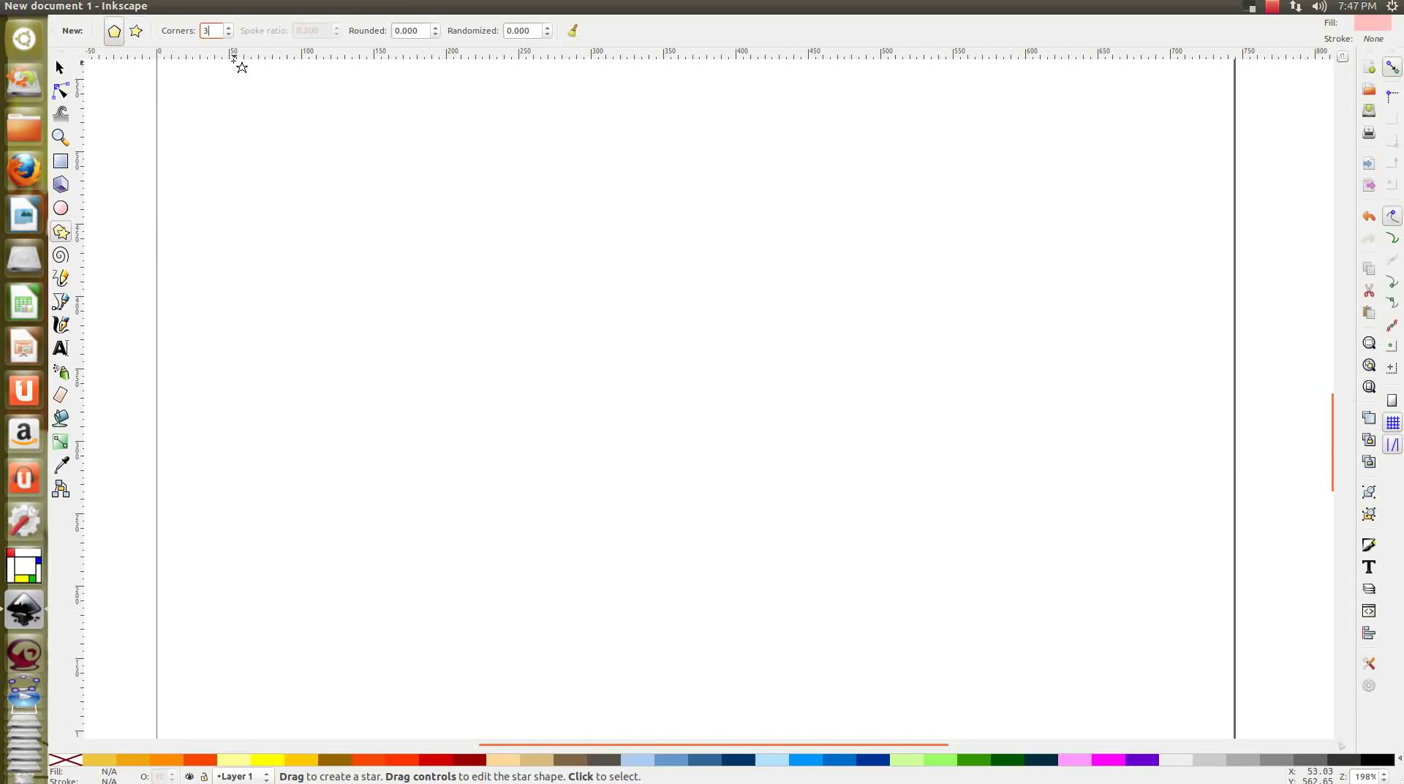
pyautogui.moveTo(516, 238); pyautogui.dragTo(635, 305)
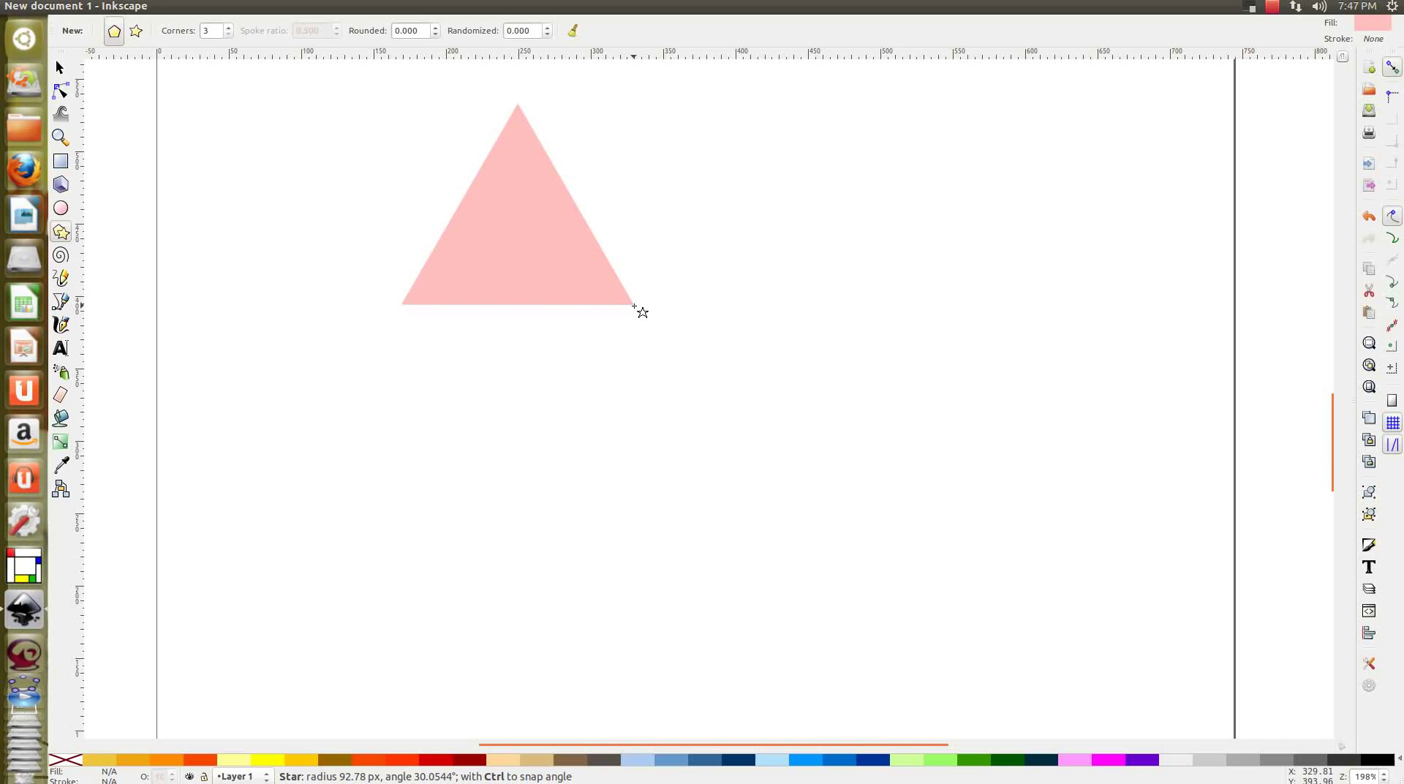
pyautogui.moveTo(635, 306); pyautogui.dragTo(635, 306)
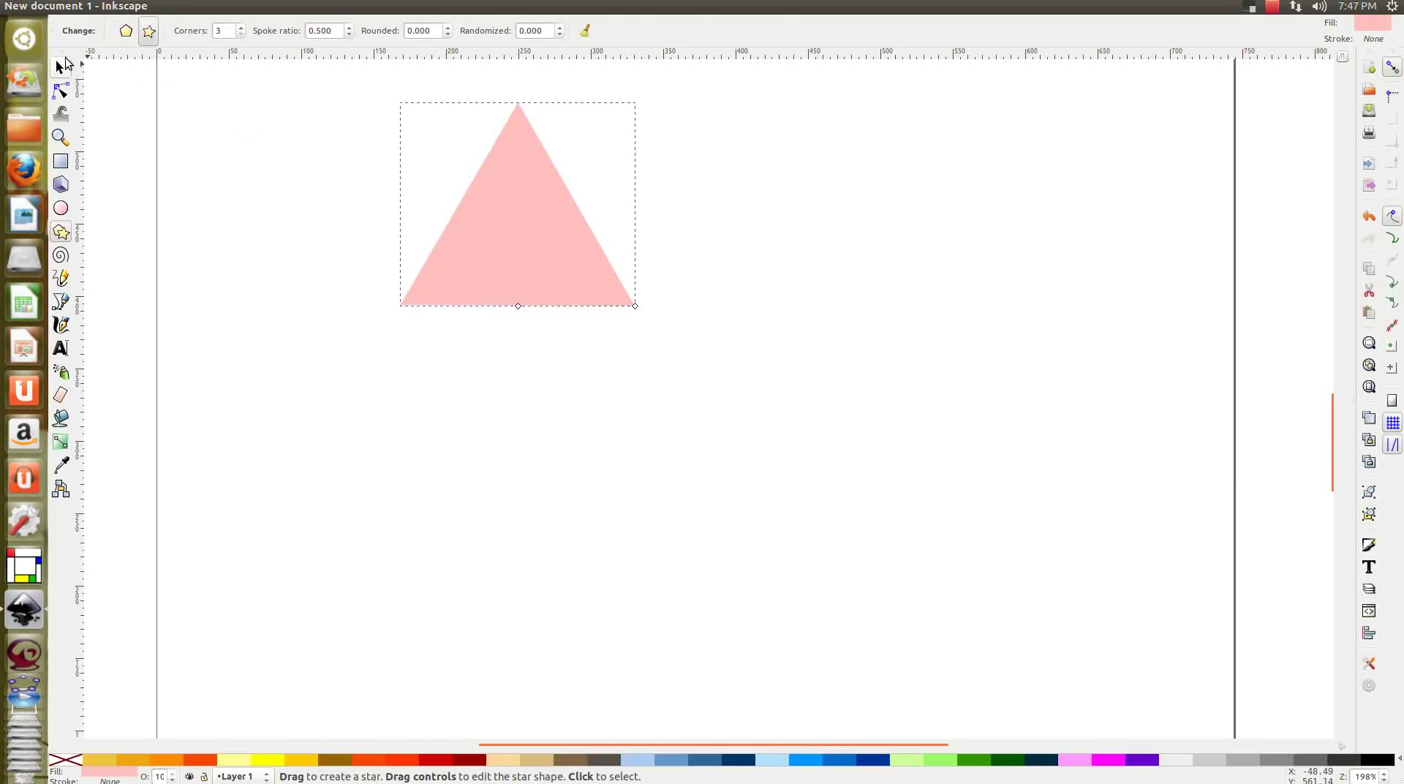
pyautogui.press('s')
pyautogui.moveTo(537, 236); pyautogui.dragTo(657, 411)
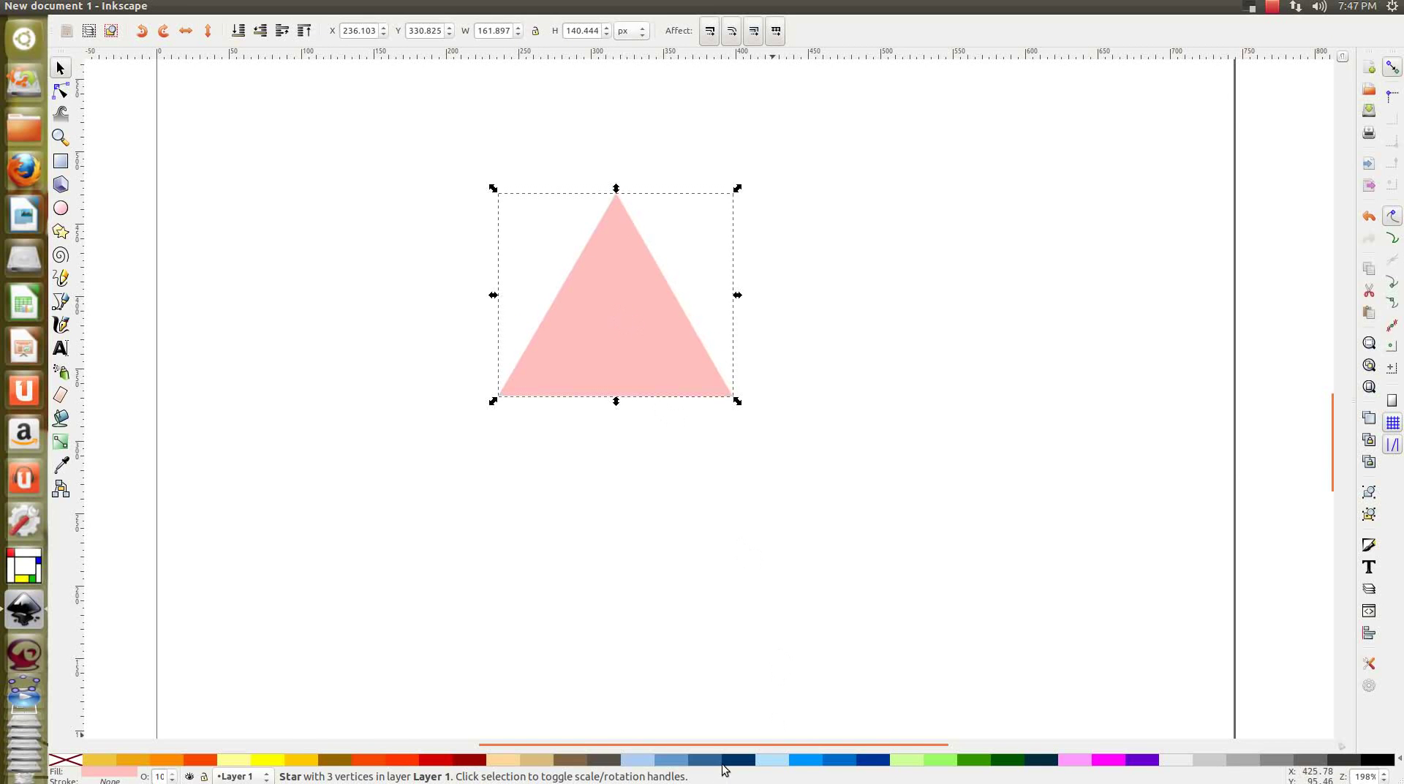
pyautogui.click(411, 753)
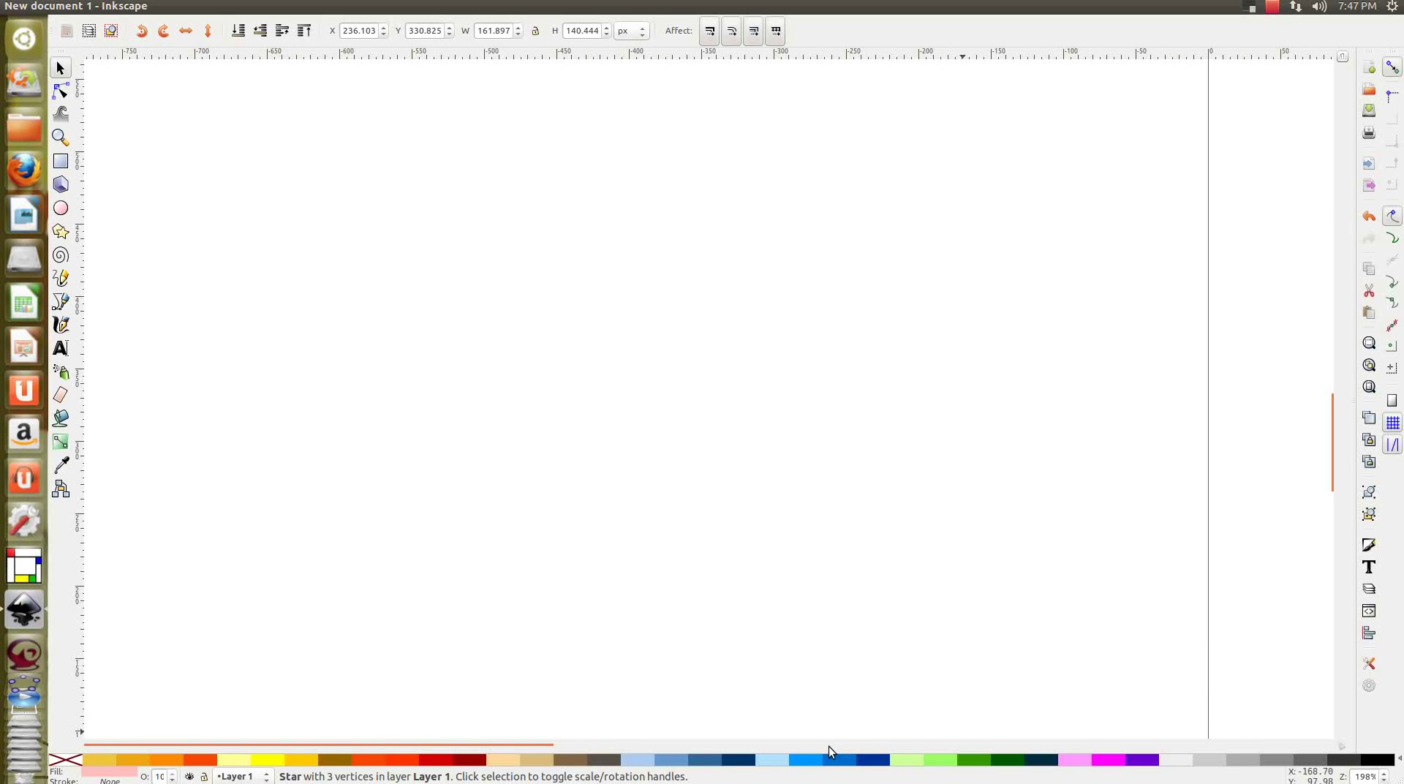
pyautogui.click(779, 642)
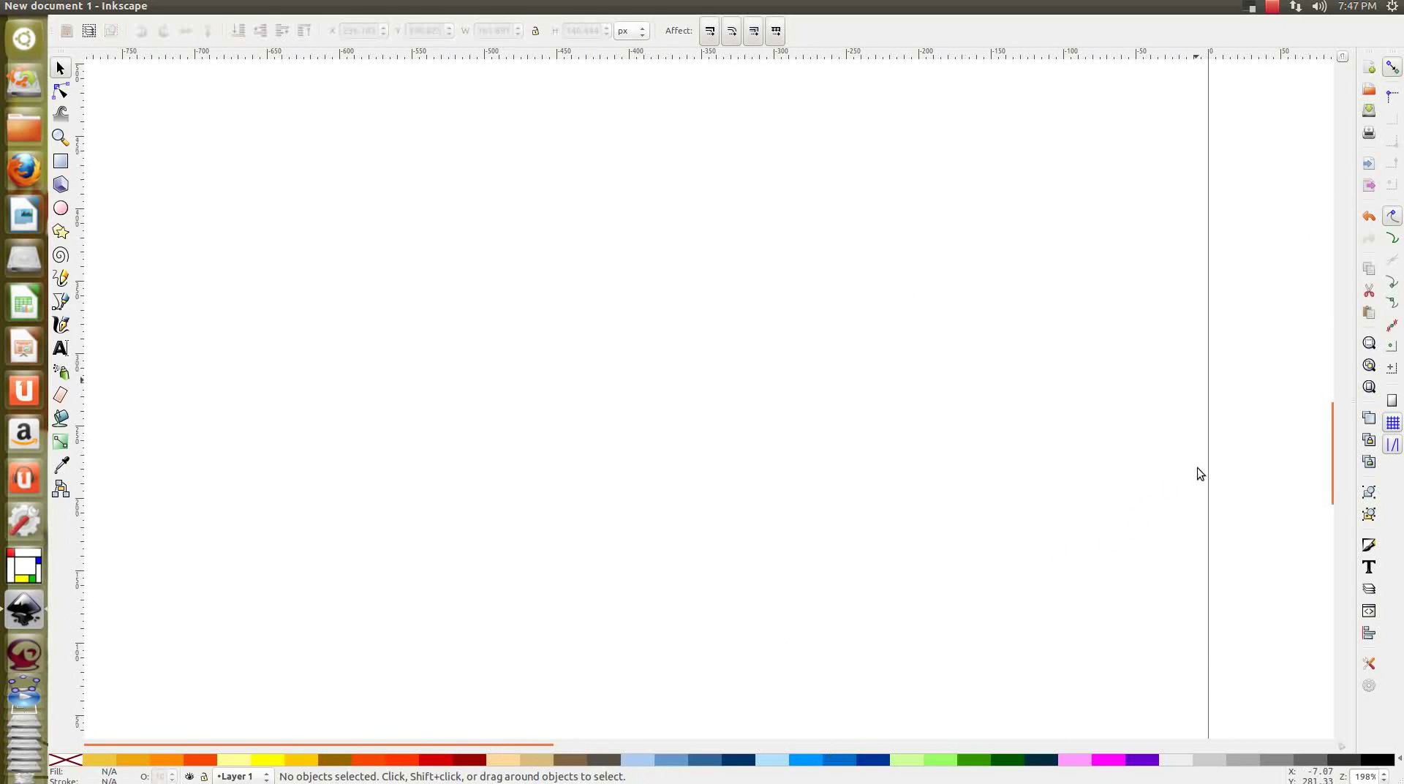
# Fill the triangle with red from the palette.
pyautogui.keyDown('ctrl'); pyautogui.scroll(-1, 1232, 458); pyautogui.keyUp('ctrl')
pyautogui.hscroll(6, 1232, 458)
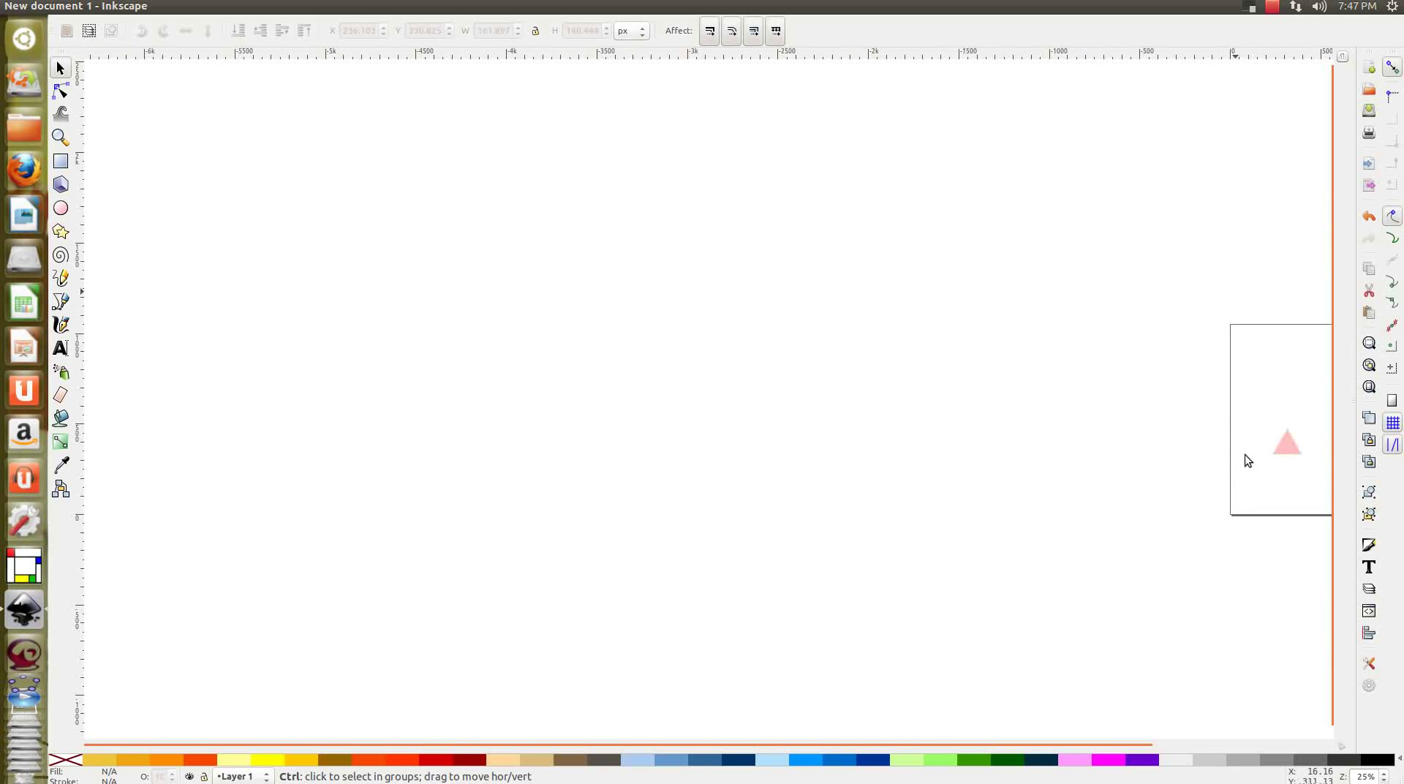
pyautogui.keyDown('ctrl'); pyautogui.scroll(1, 1303, 441); pyautogui.keyUp('ctrl')
pyautogui.hscroll(4, 1304, 441)
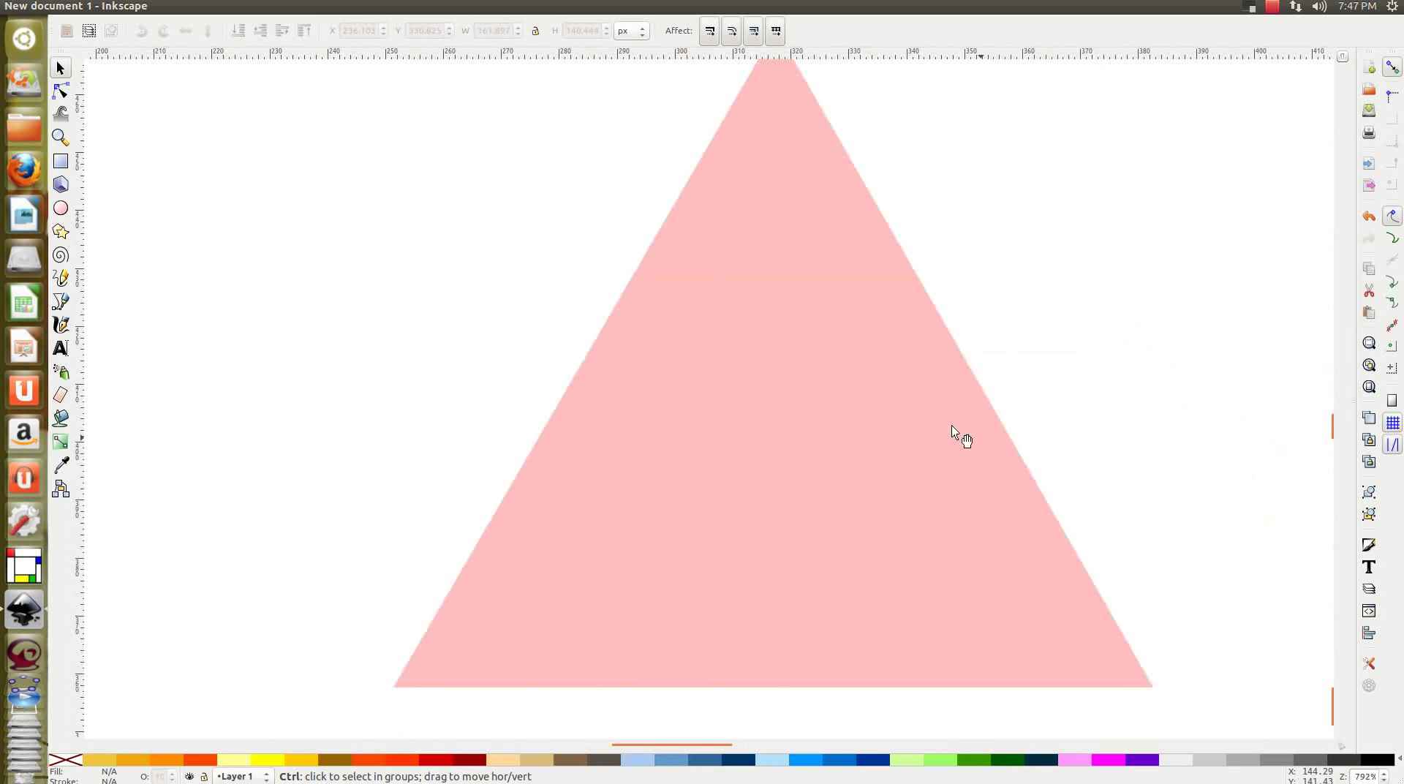
pyautogui.keyDown('ctrl'); pyautogui.scroll(2, 905, 428); pyautogui.keyUp('ctrl')
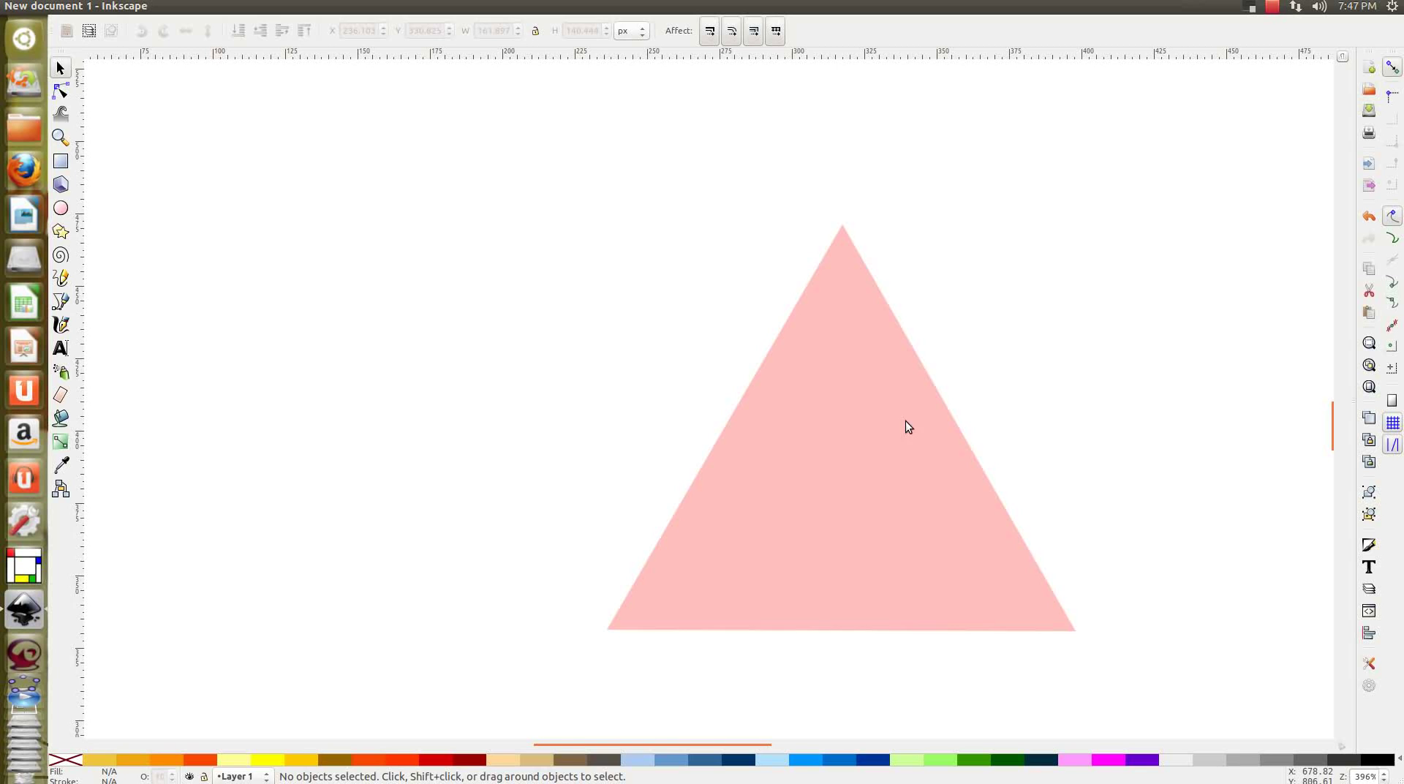
pyautogui.scroll(-2, 928, 419)
pyautogui.click(927, 419)
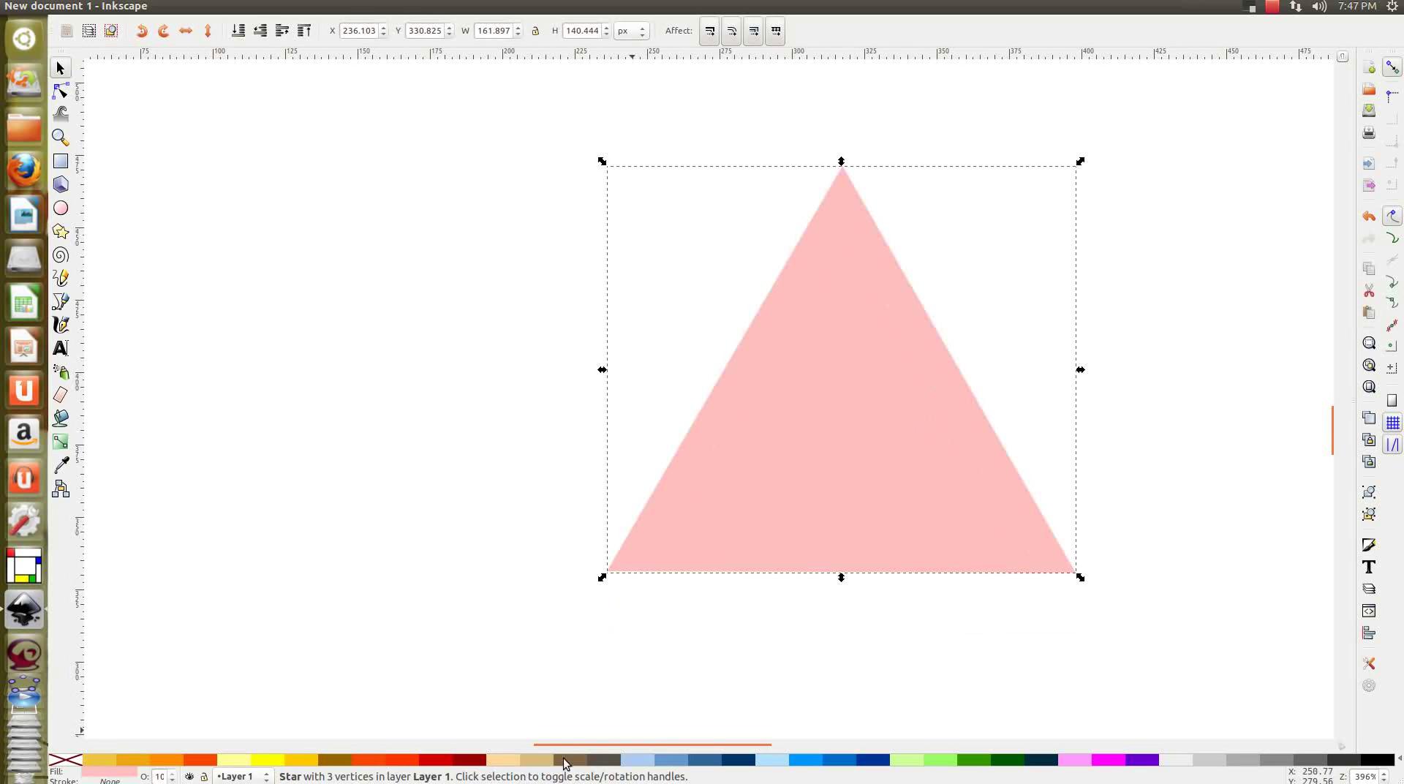
pyautogui.click(436, 760)
pyautogui.keyDown('ctrl'); pyautogui.scroll(-2, 654, 538); pyautogui.keyUp('ctrl')
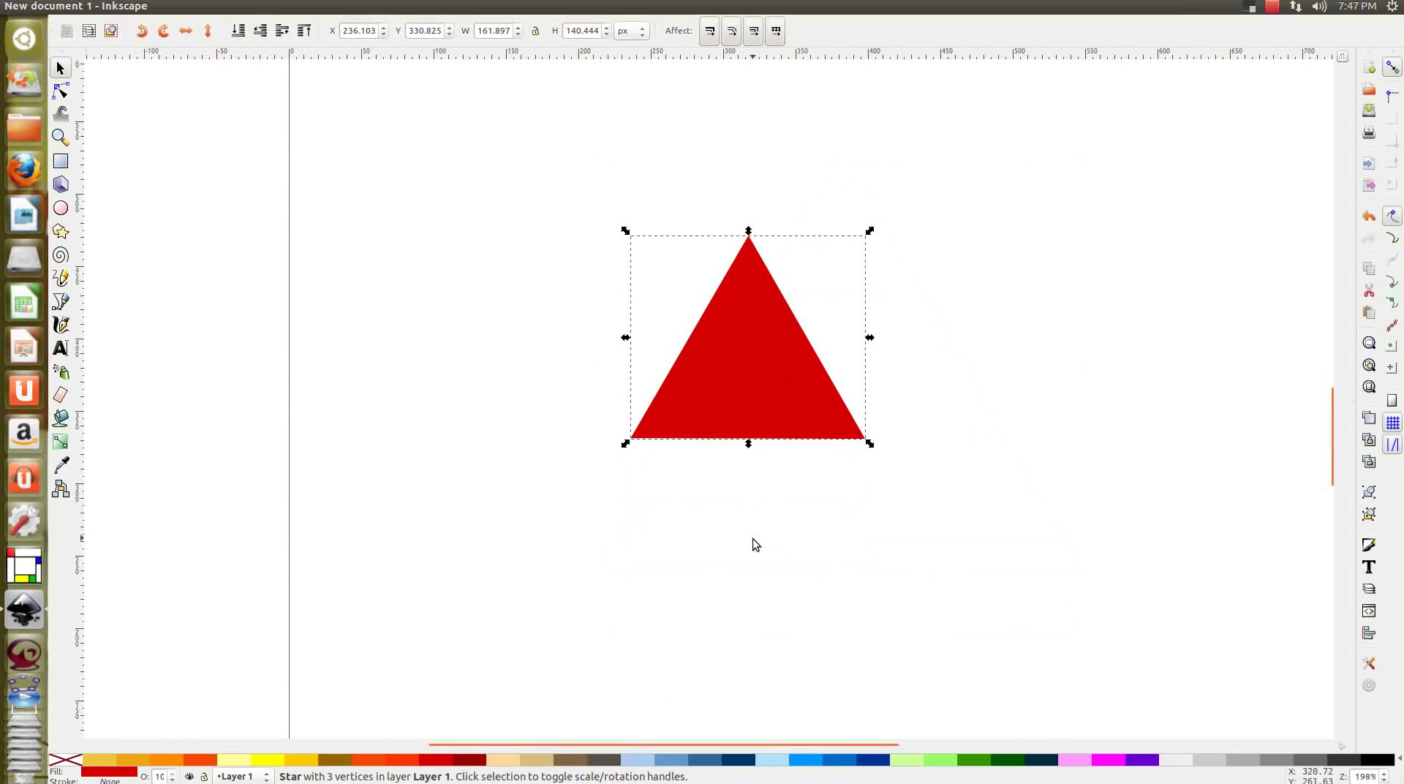
pyautogui.click(752, 538)
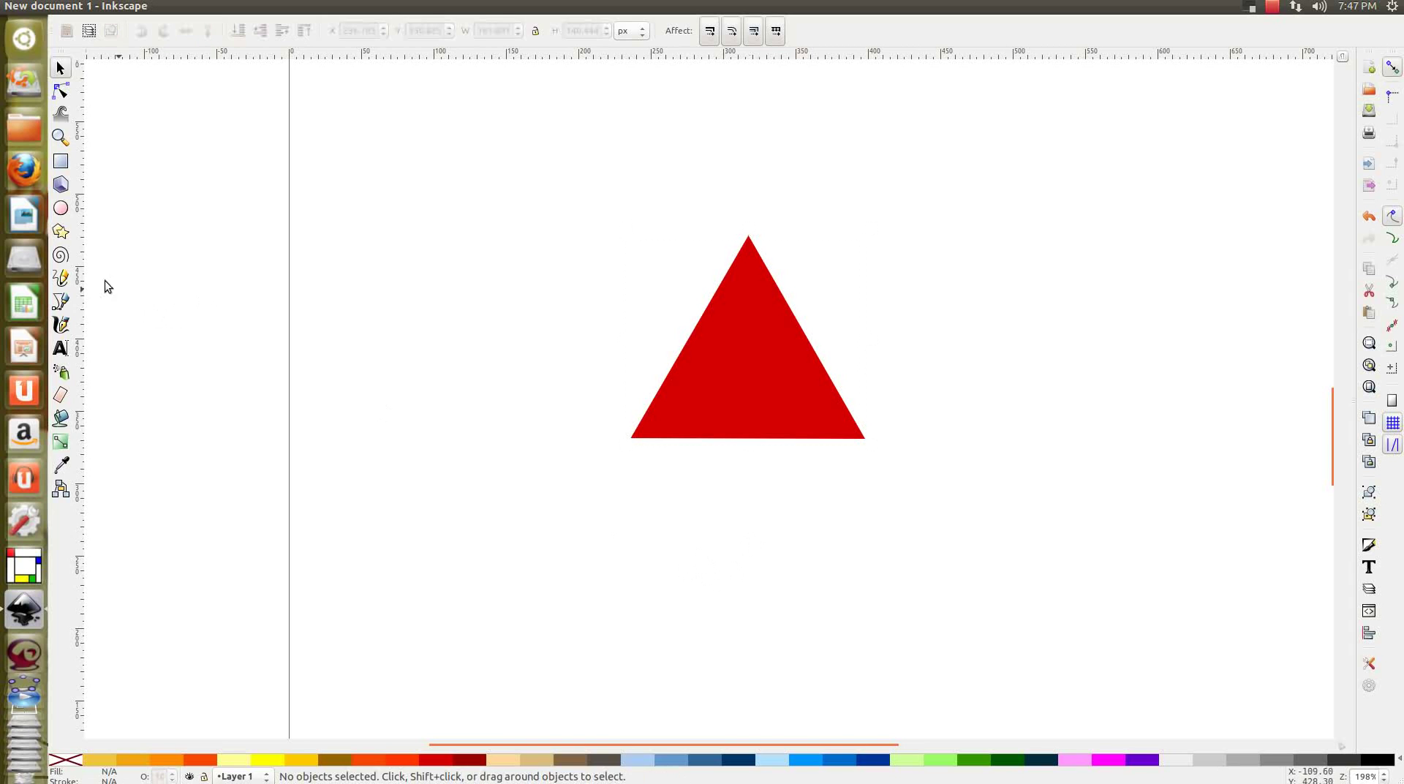
# Draw an ellipse across the triangle's base, shift it up, and fill it yellow.
pyautogui.click(61, 208)
pyautogui.moveTo(636, 444); pyautogui.dragTo(862, 524)
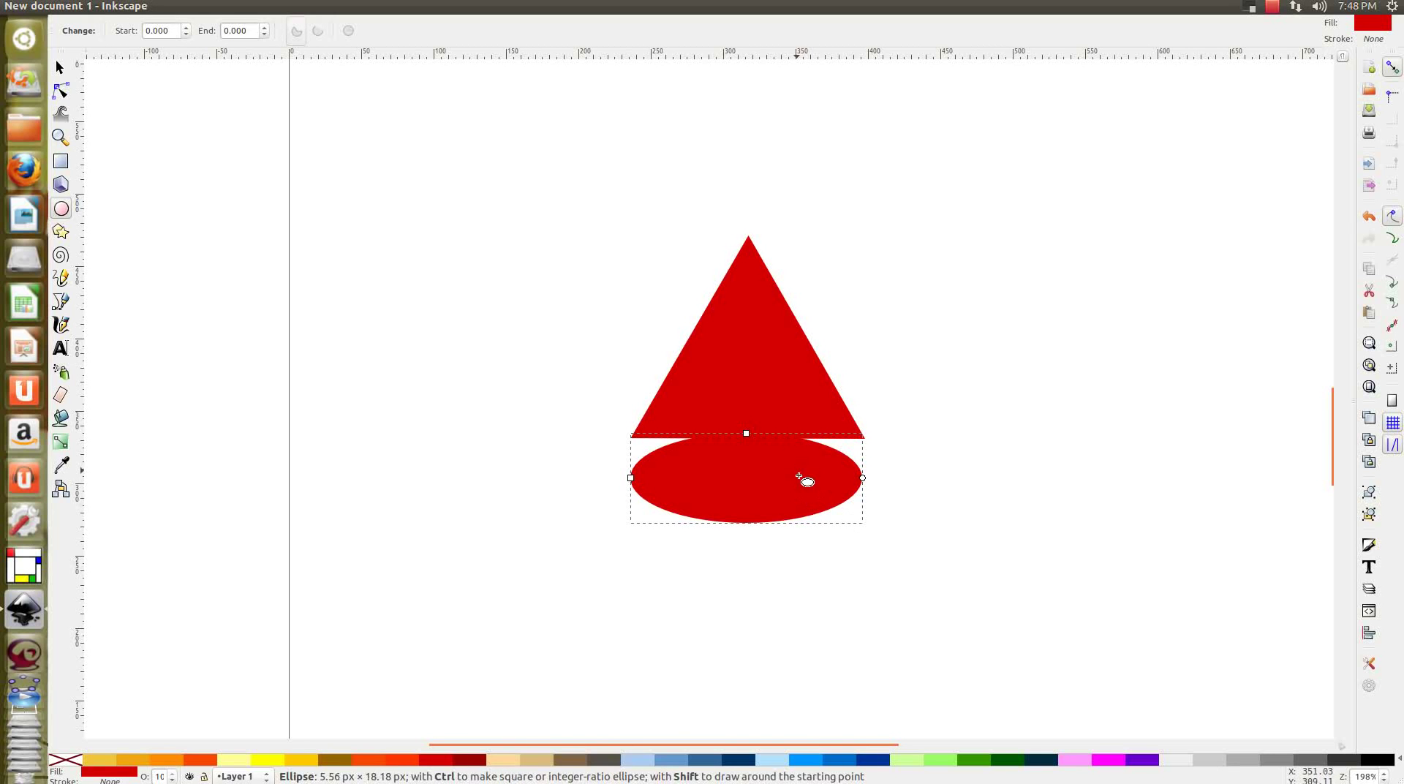
pyautogui.press('Escape')
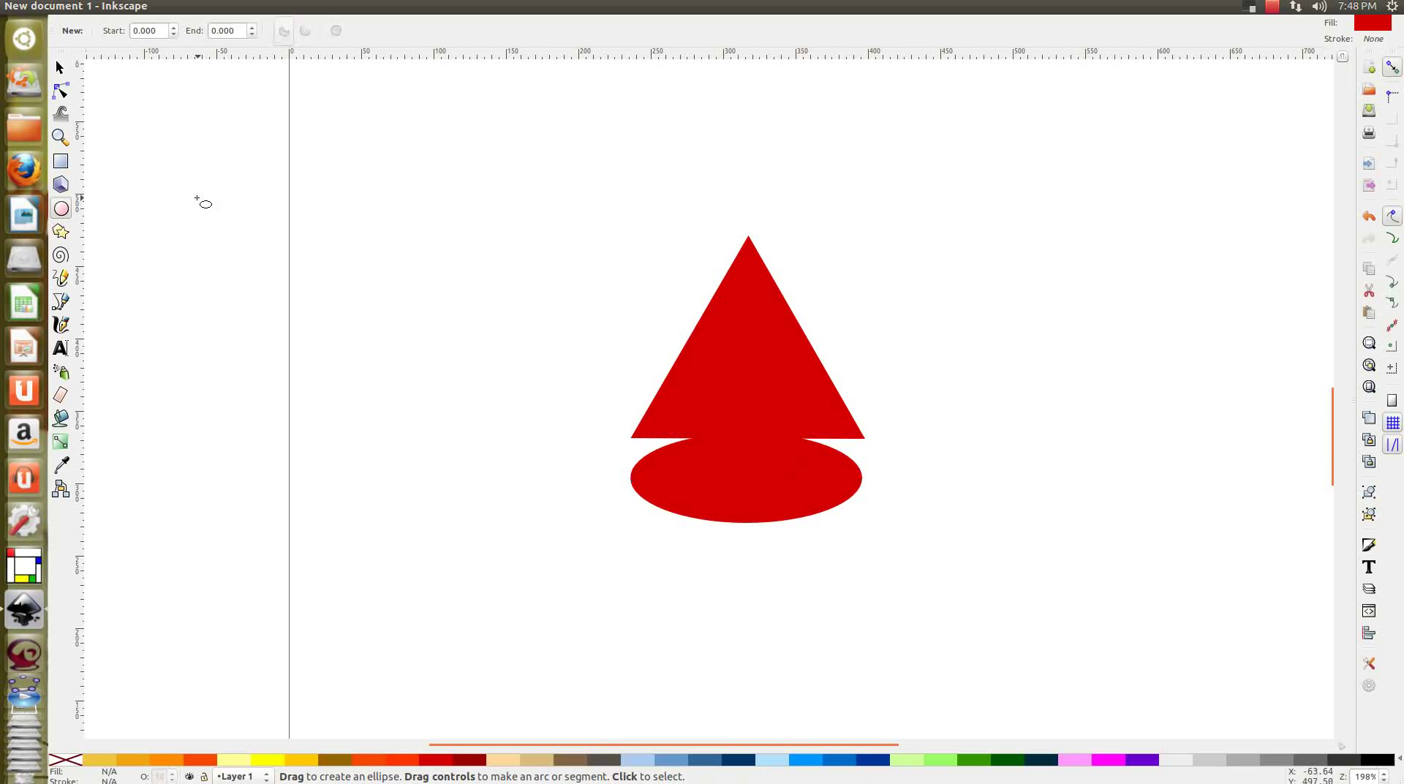
pyautogui.click(68, 72)
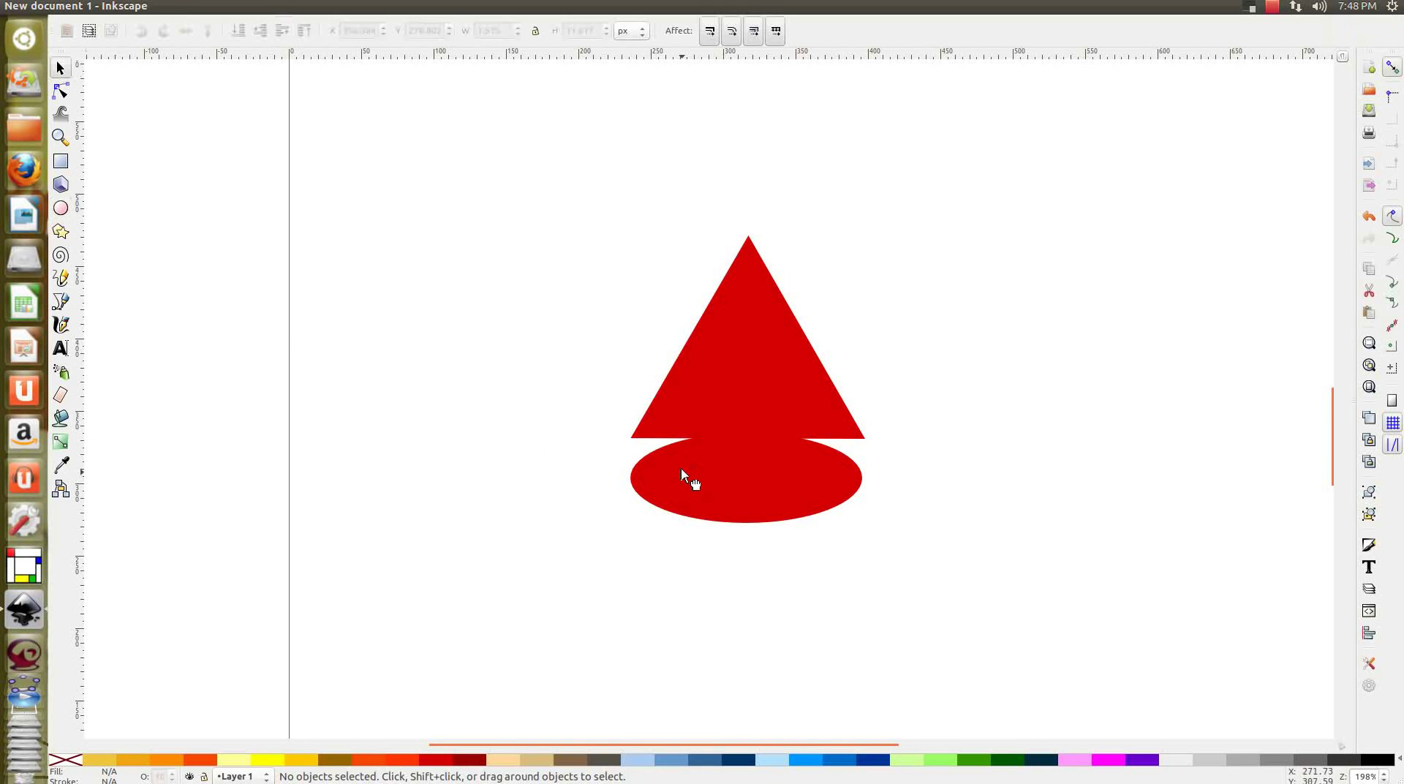
pyautogui.moveTo(681, 474)
pyautogui.mouseDown()
pyautogui.moveTo(685, 439)
pyautogui.moveTo(711, 459)
pyautogui.mouseUp()
pyautogui.click(303, 759)
# Raise the red triangle above the yellow ellipse with Object > Raise.
pyautogui.rightClick(723, 322)
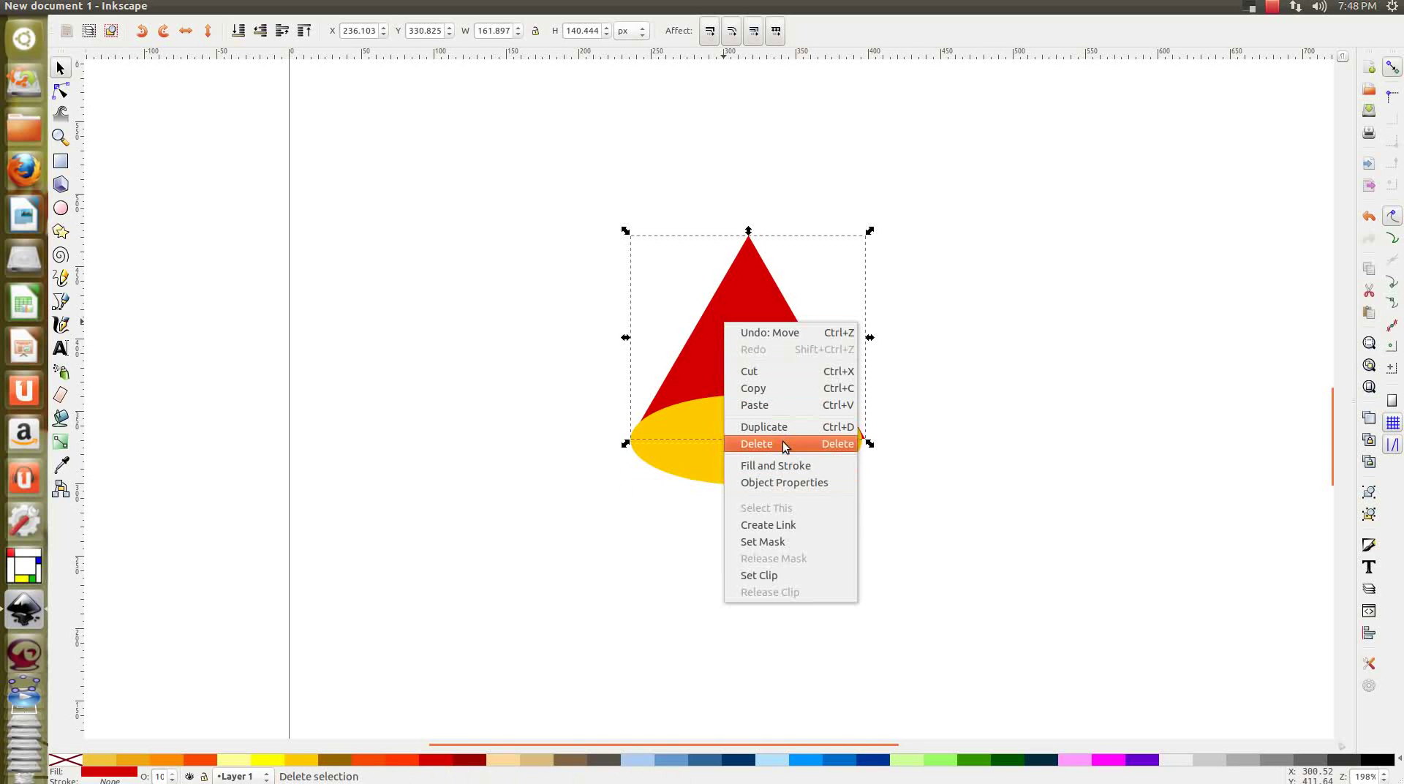
pyautogui.rightClick(704, 349)
pyautogui.rightClick(703, 348)
pyautogui.click(304, 17)
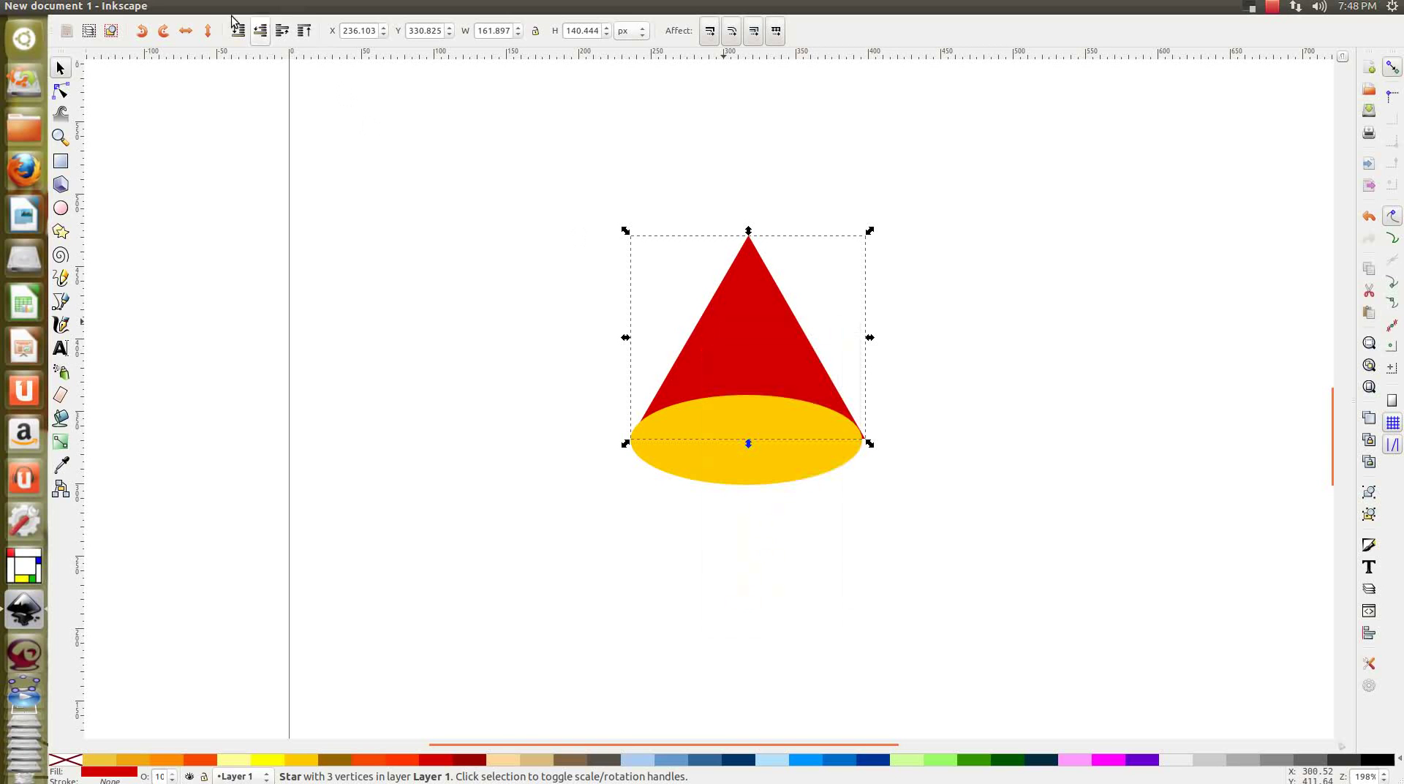
pyautogui.click(191, 5)
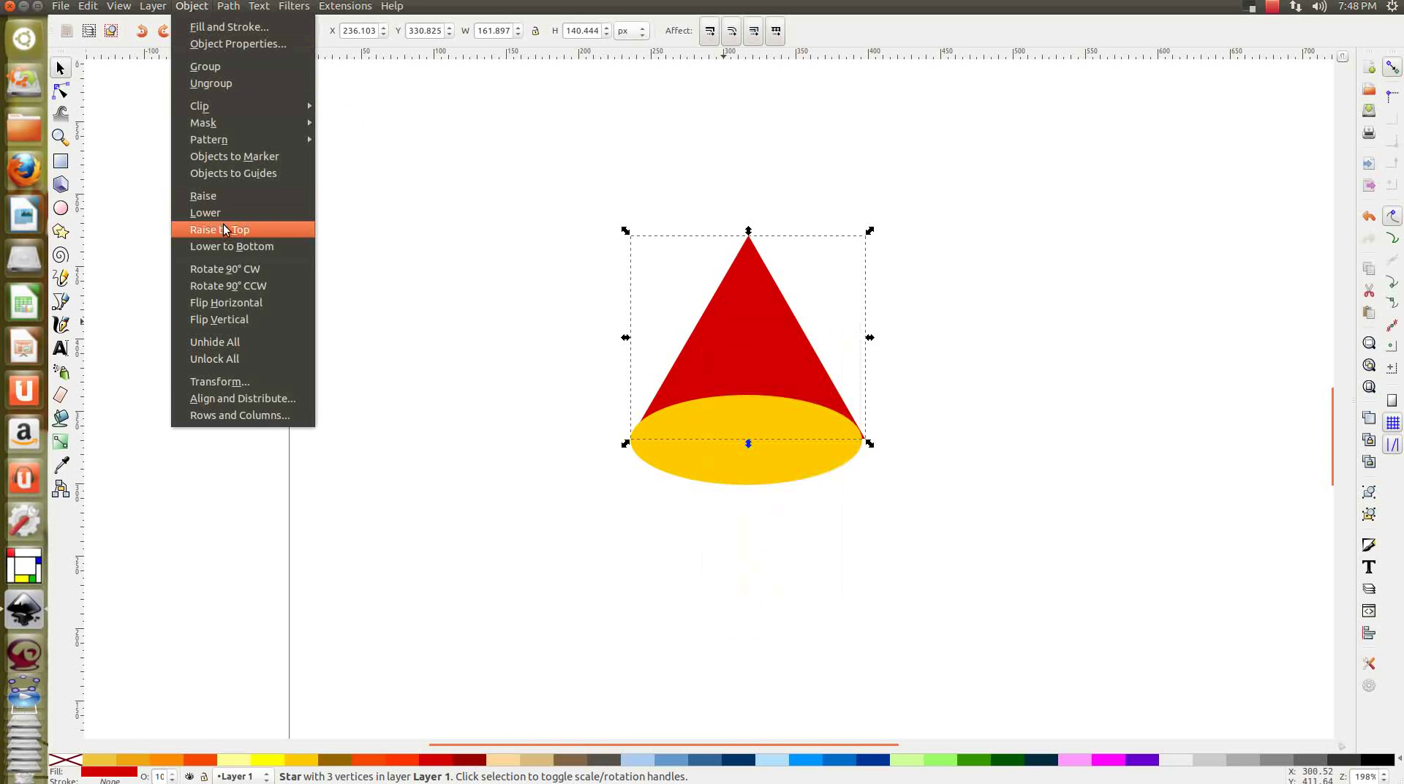
pyautogui.click(222, 197)
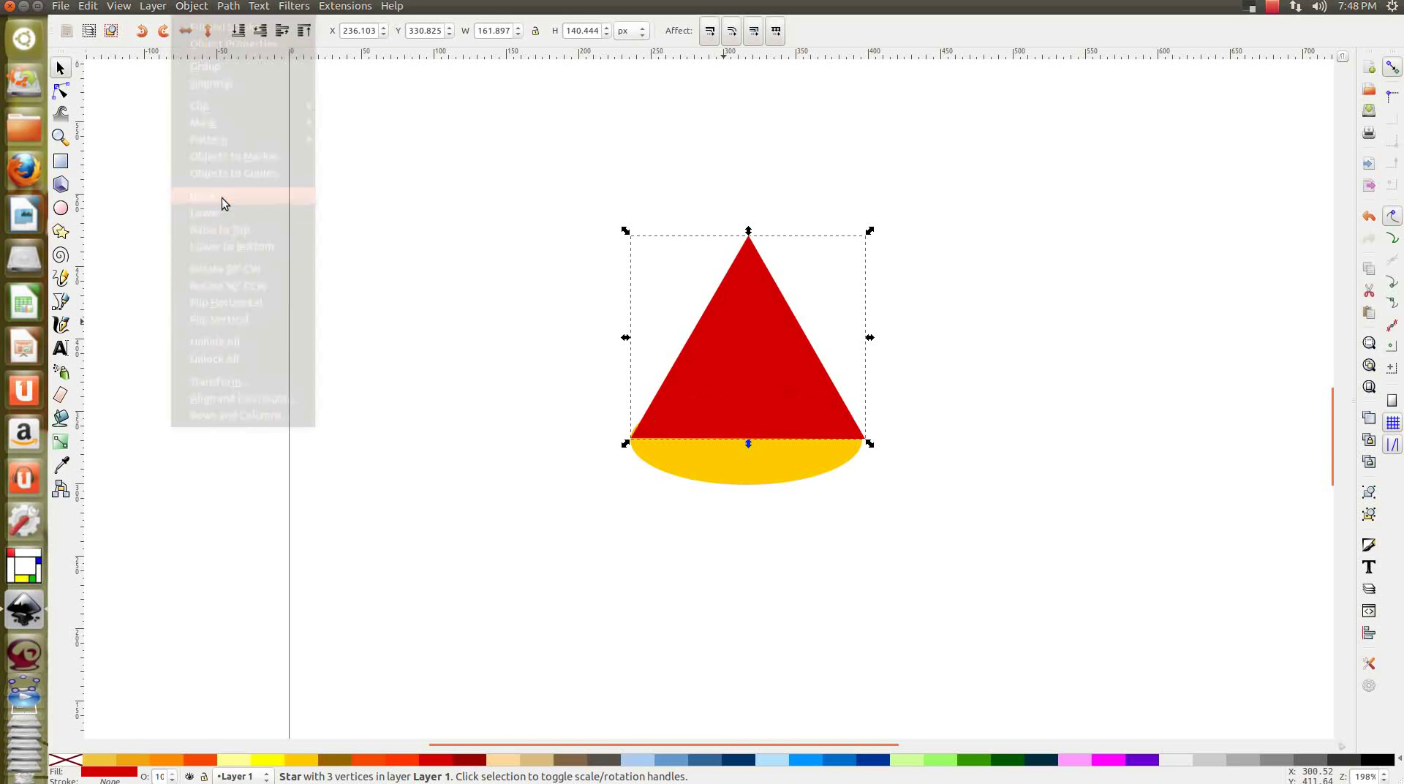
# Flatten the yellow ellipse to about three-quarters height and narrow it to the triangle base.
pyautogui.click(712, 458)
pyautogui.moveTo(712, 458); pyautogui.dragTo(718, 458)
pyautogui.moveTo(745, 383); pyautogui.dragTo(754, 447)
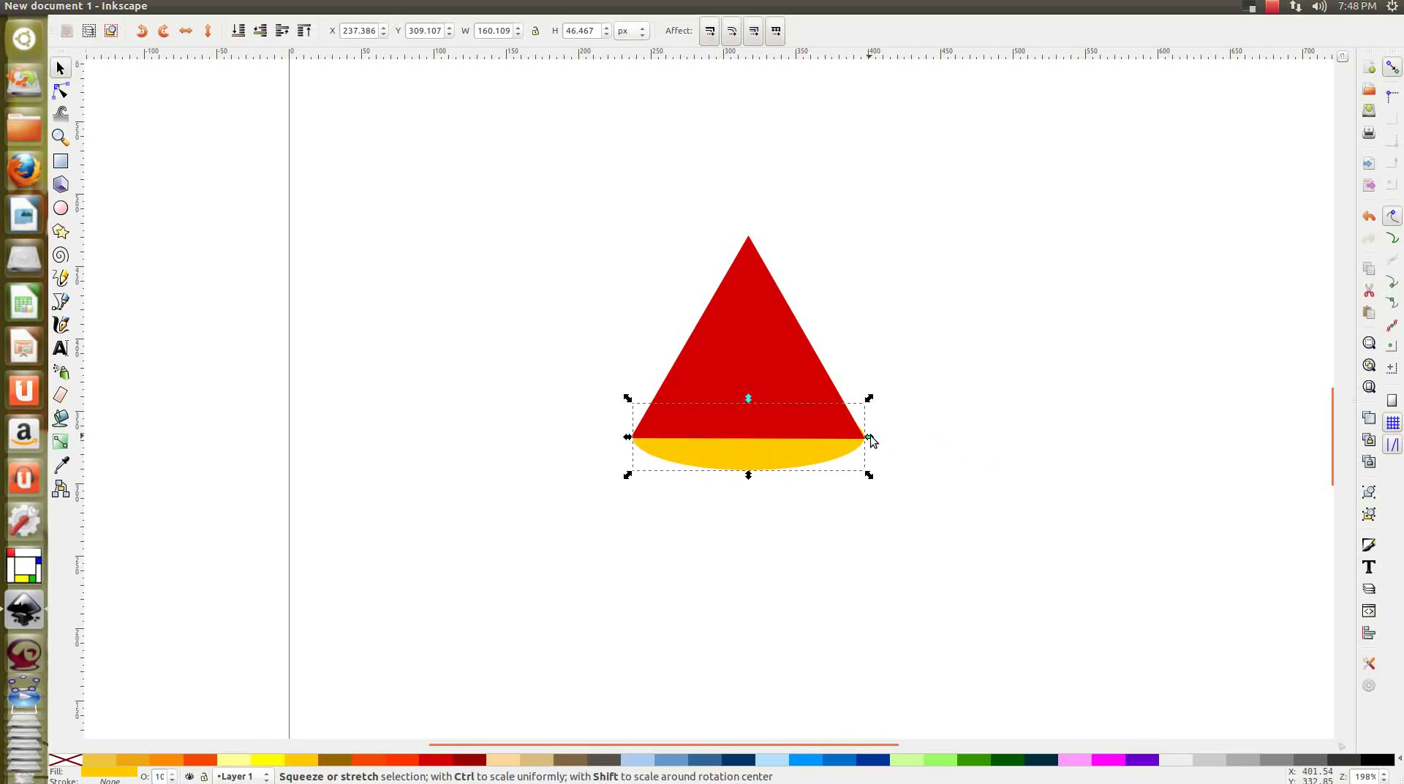
pyautogui.moveTo(869, 437); pyautogui.dragTo(868, 440)
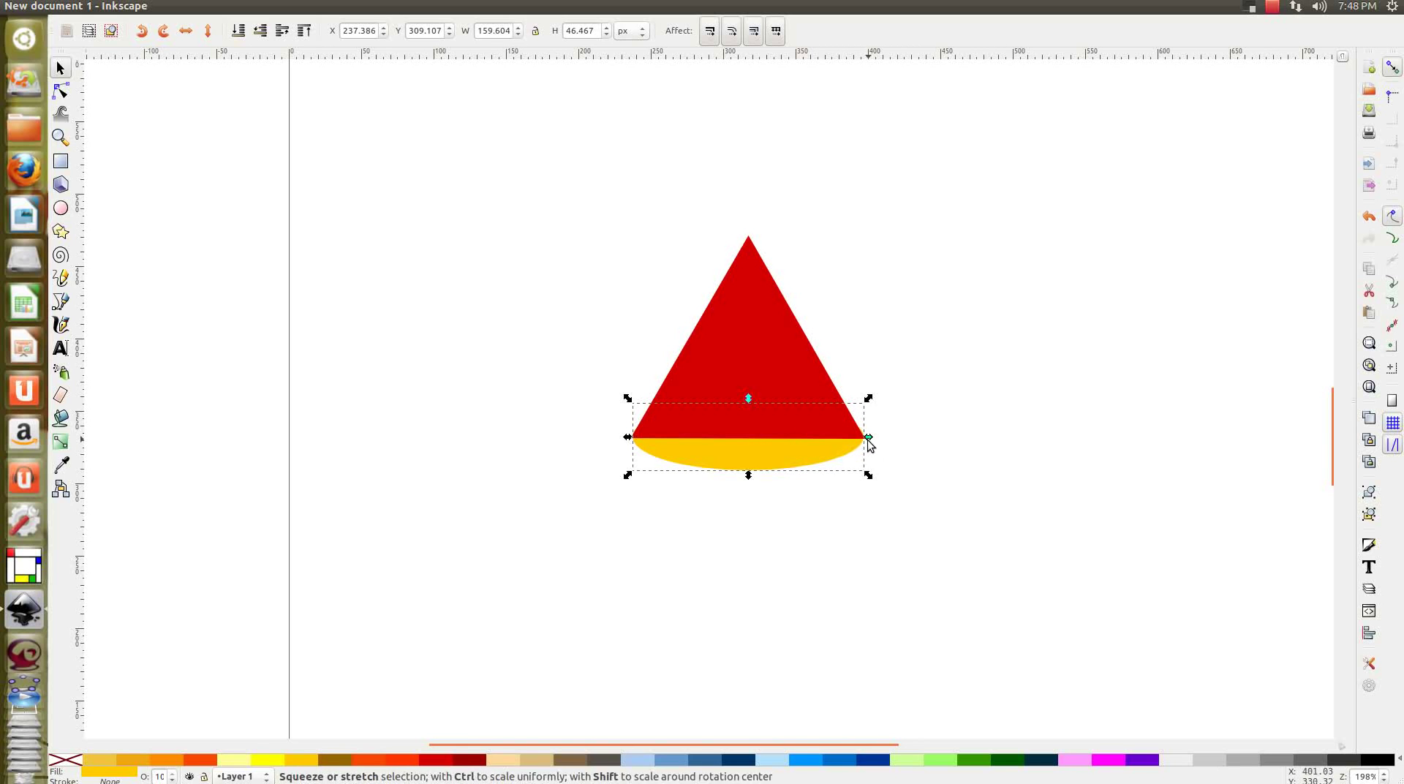
pyautogui.click(793, 463)
pyautogui.click(929, 504)
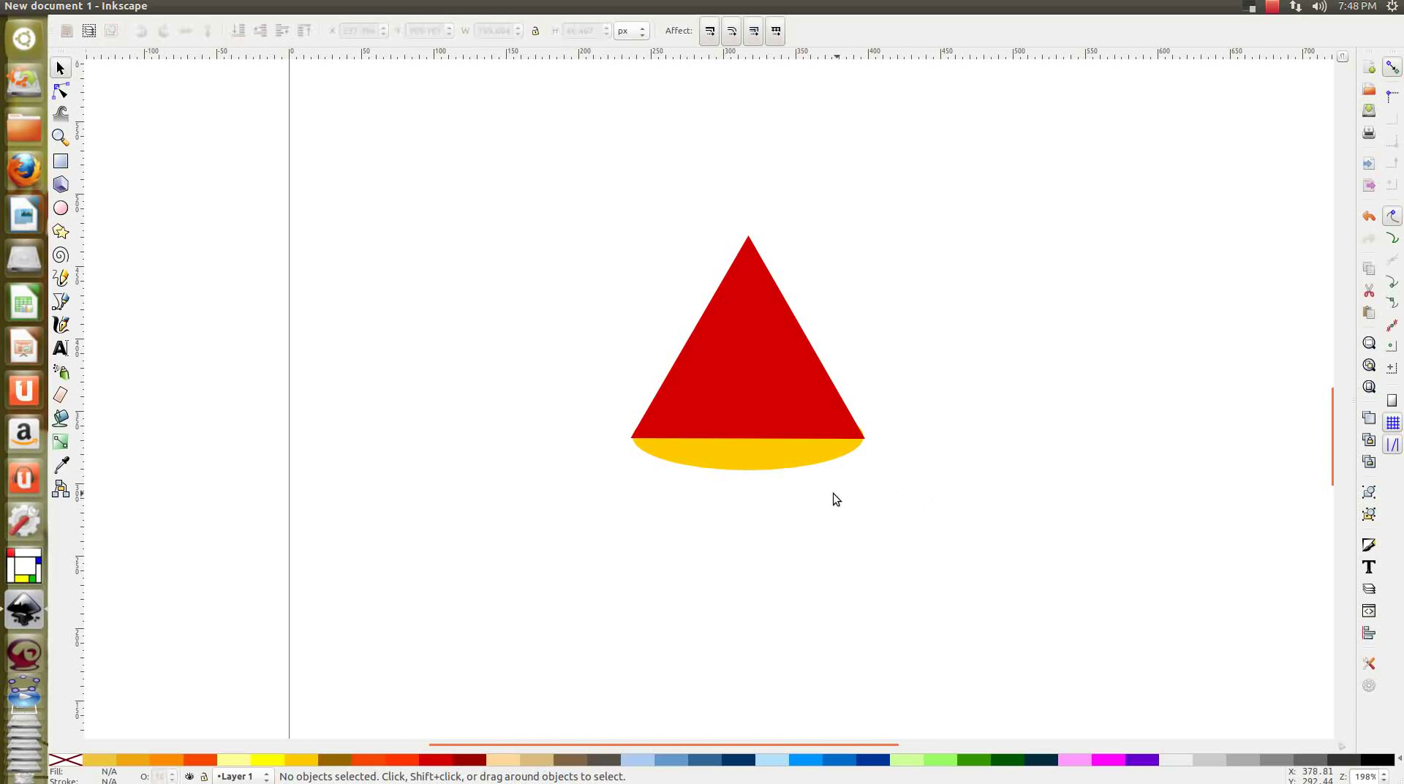
# Nudge the ellipse, stretch it taller to 58.084 px, and widen it slightly leftward.
pyautogui.moveTo(764, 466); pyautogui.dragTo(767, 469)
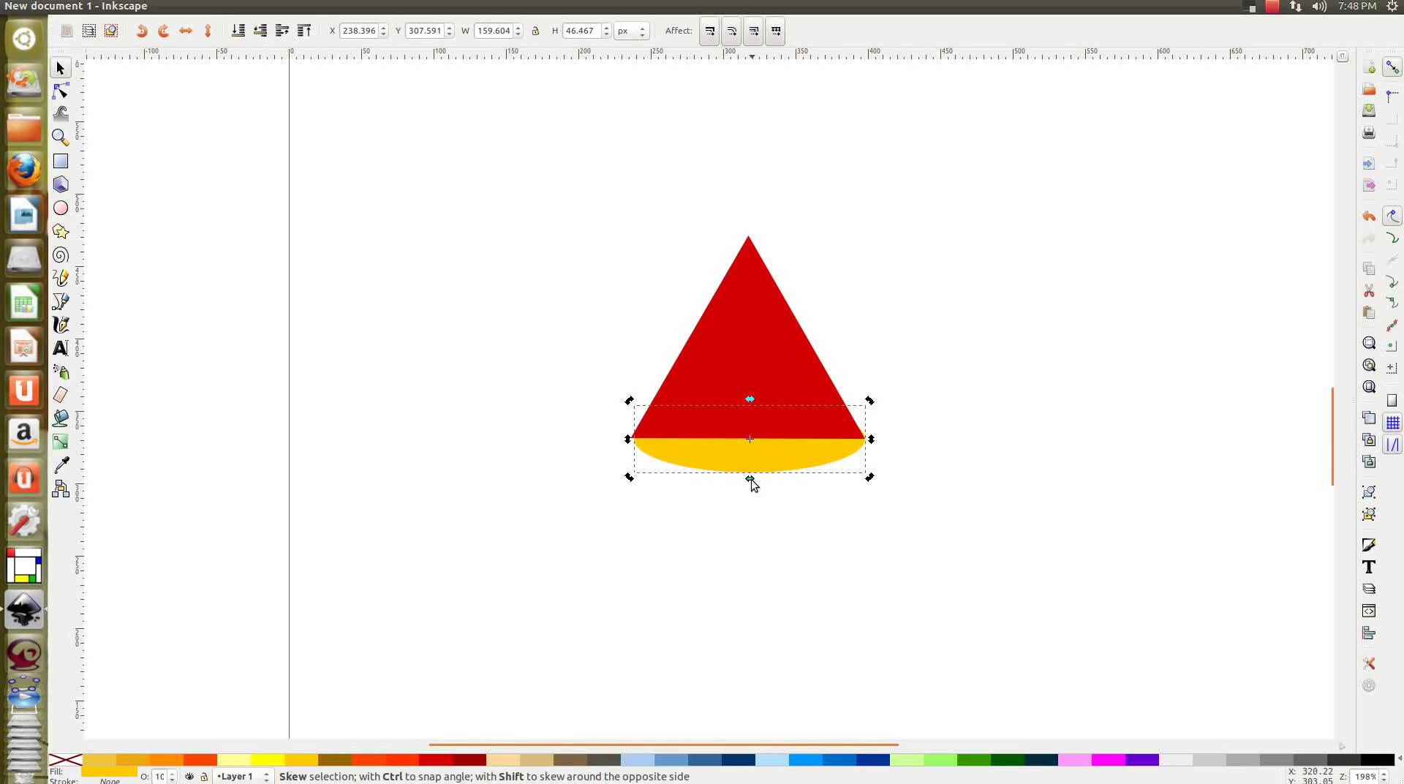
pyautogui.click(745, 488)
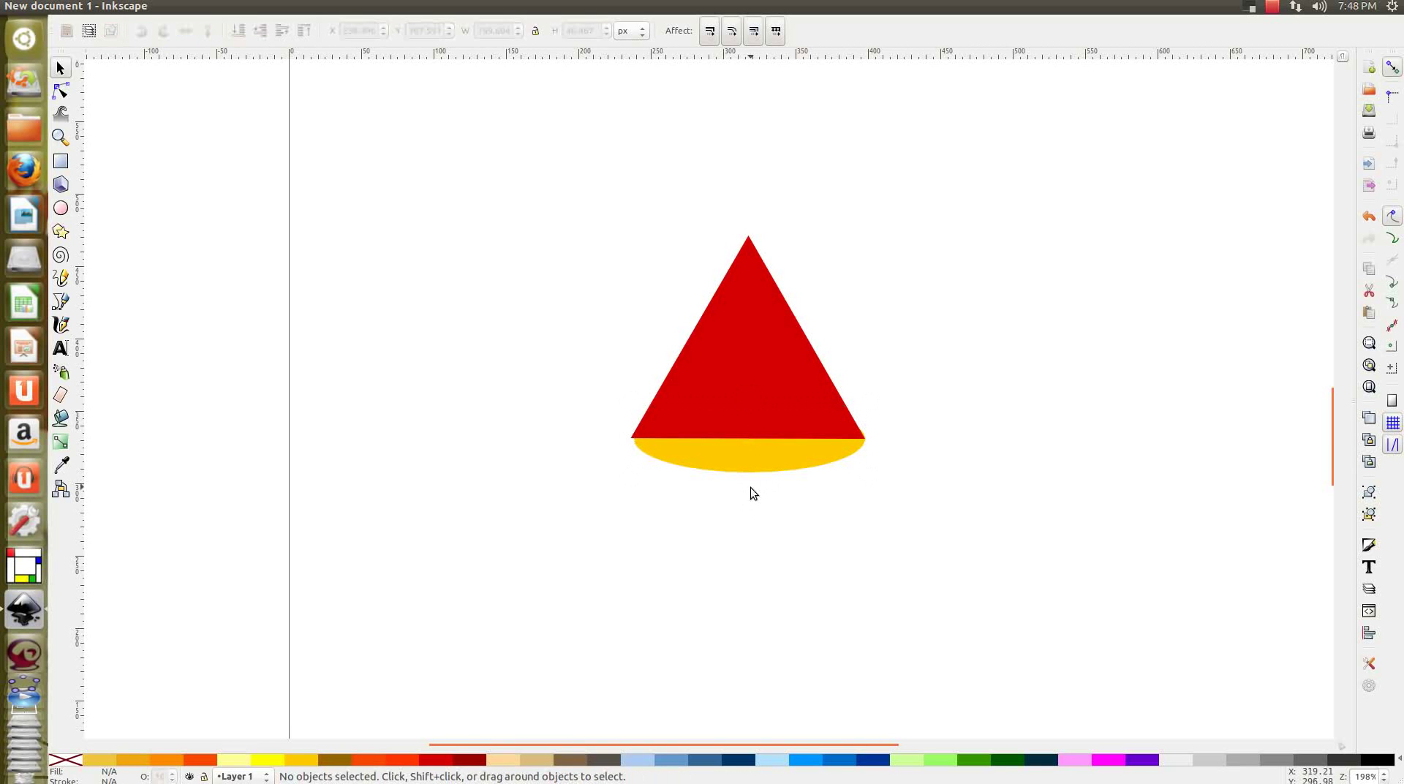
pyautogui.click(750, 475)
pyautogui.moveTo(751, 477)
pyautogui.mouseDown()
pyautogui.moveTo(751, 495)
pyautogui.moveTo(752, 470)
pyautogui.mouseUp()
pyautogui.click(986, 455)
pyautogui.click(725, 462)
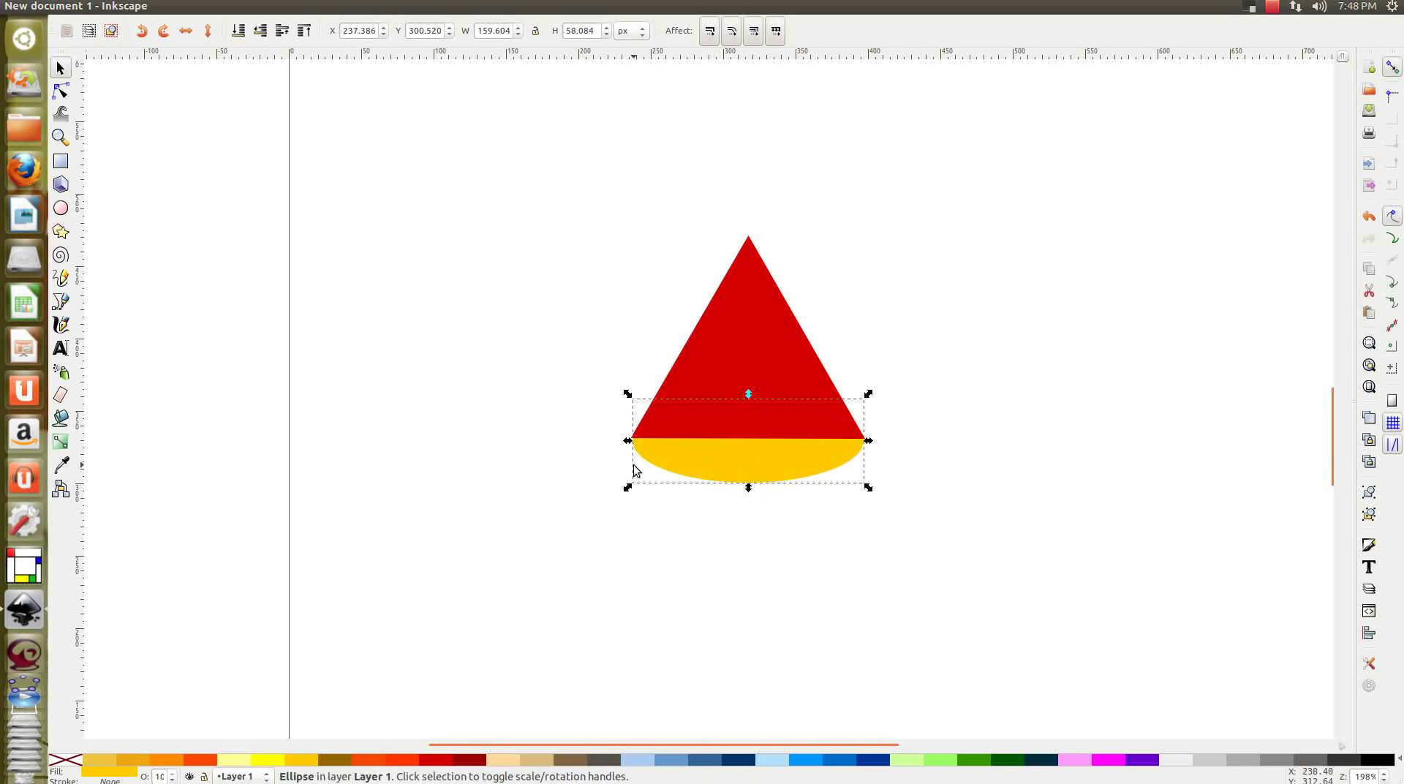
pyautogui.moveTo(626, 445); pyautogui.dragTo(625, 441)
pyautogui.click(941, 449)
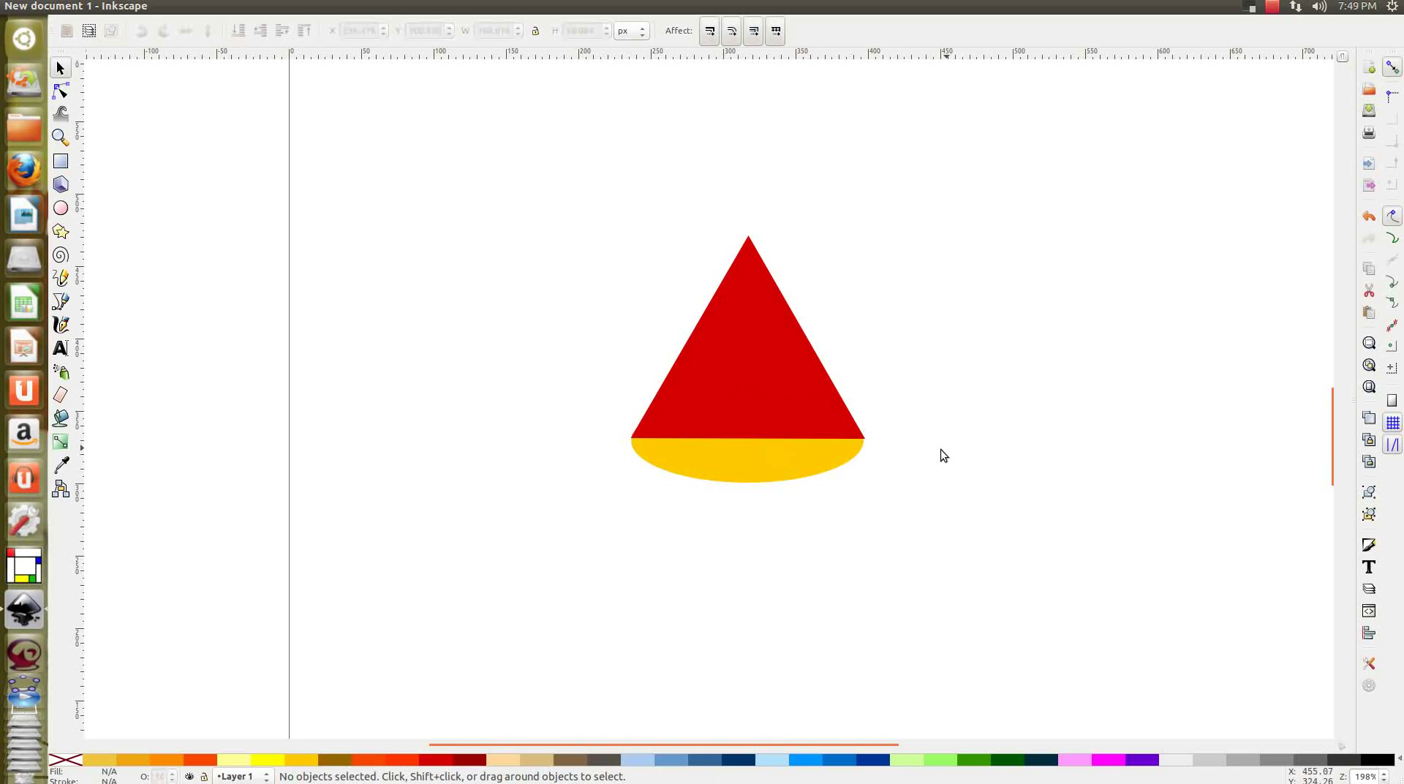
pyautogui.click(792, 458)
# Union the triangle and ellipse into one 14-node cone path and fill it green.
pyautogui.keyDown('shift'); pyautogui.click(780, 362); pyautogui.keyUp('shift')
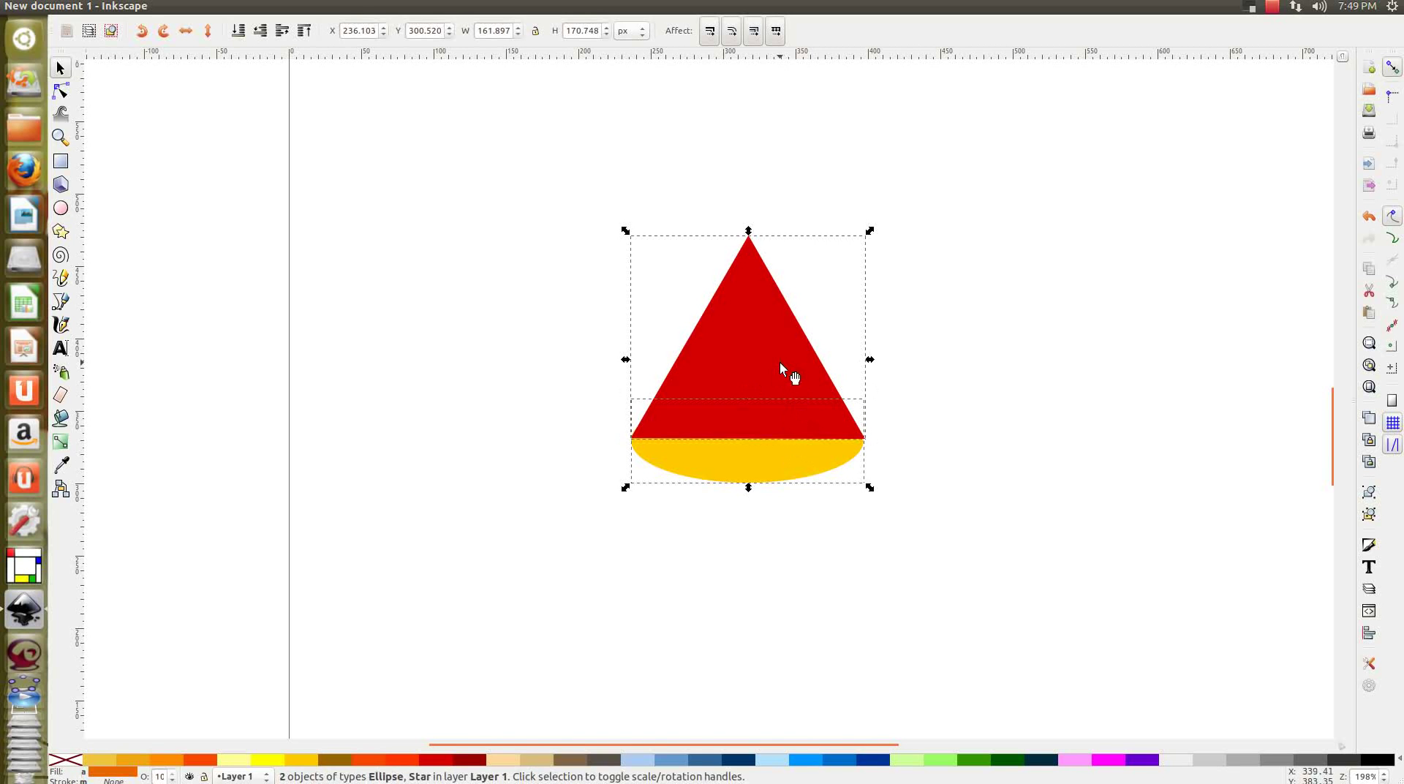
pyautogui.click(228, 5)
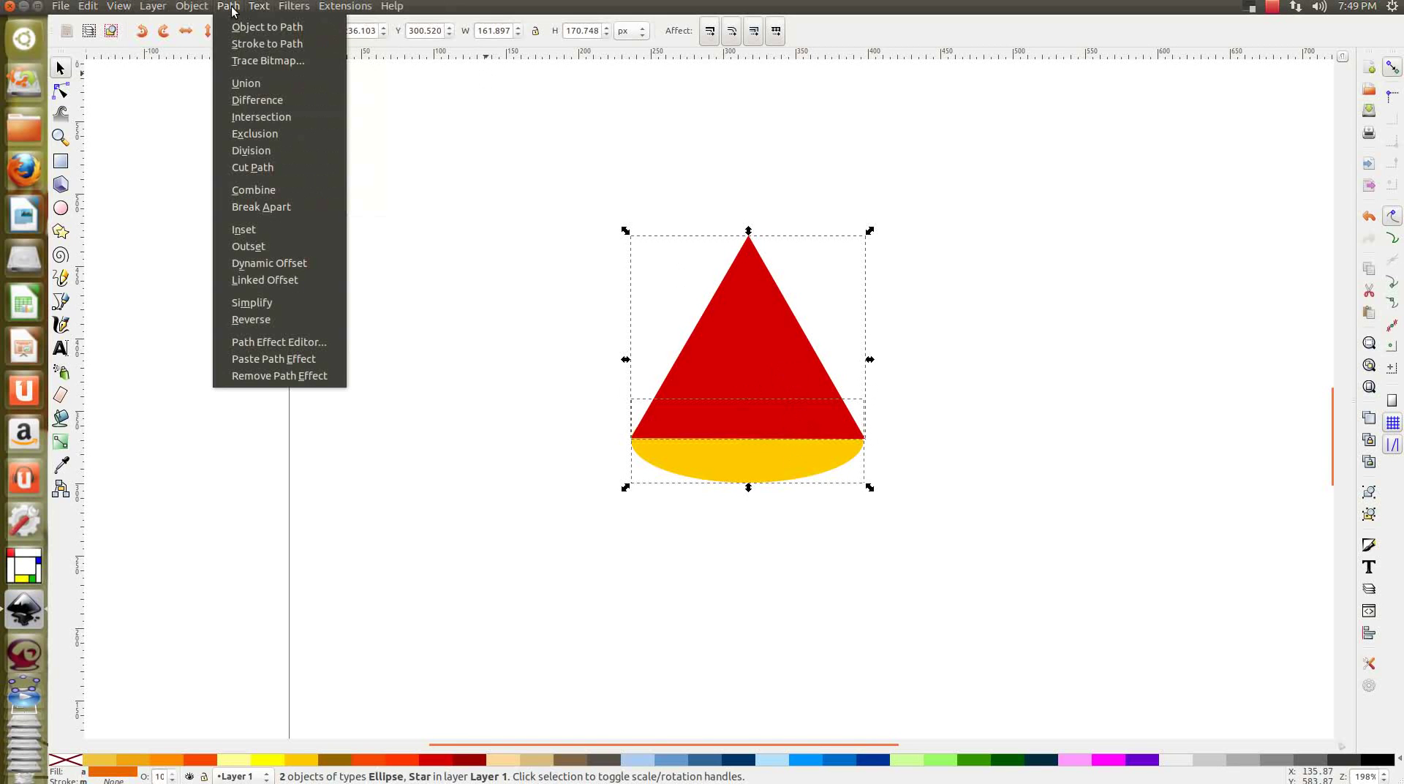
pyautogui.click(249, 85)
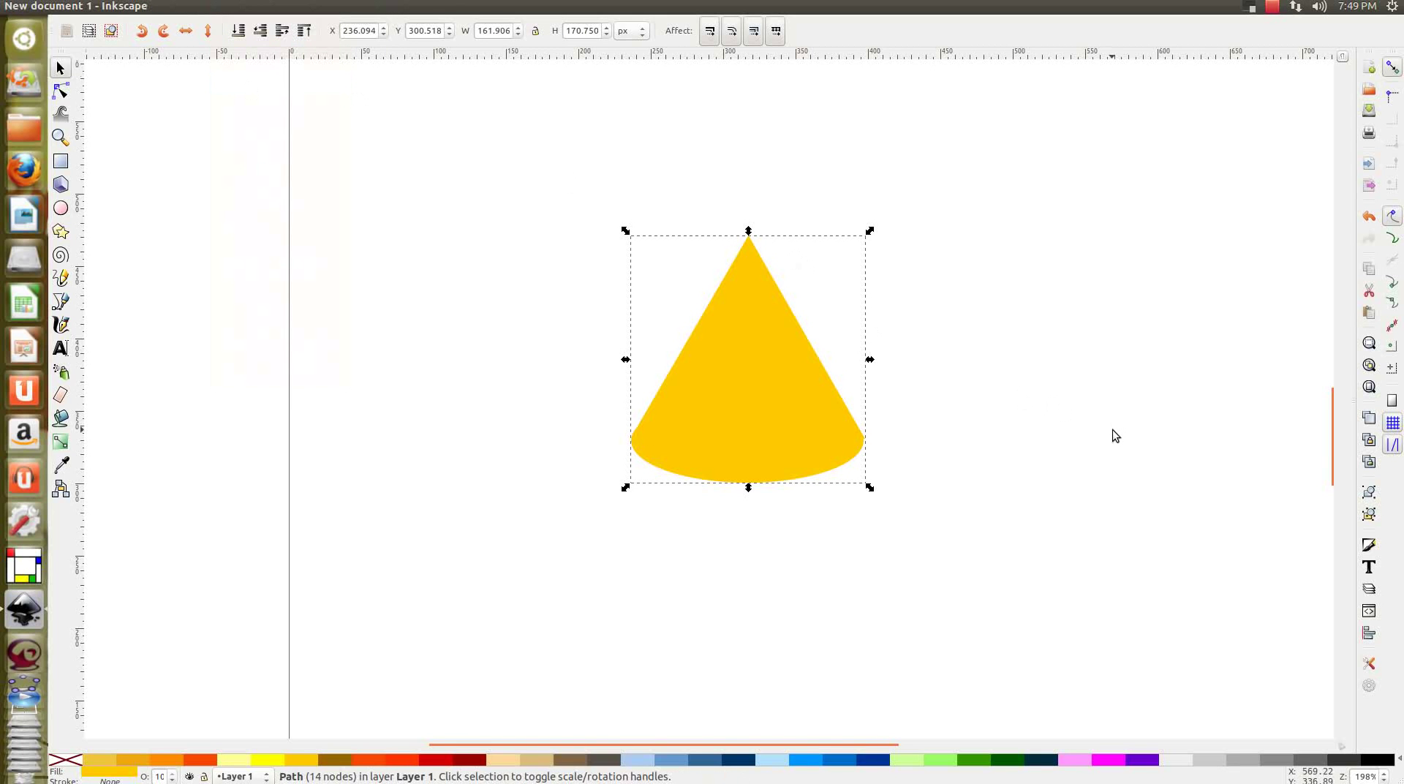
pyautogui.click(976, 761)
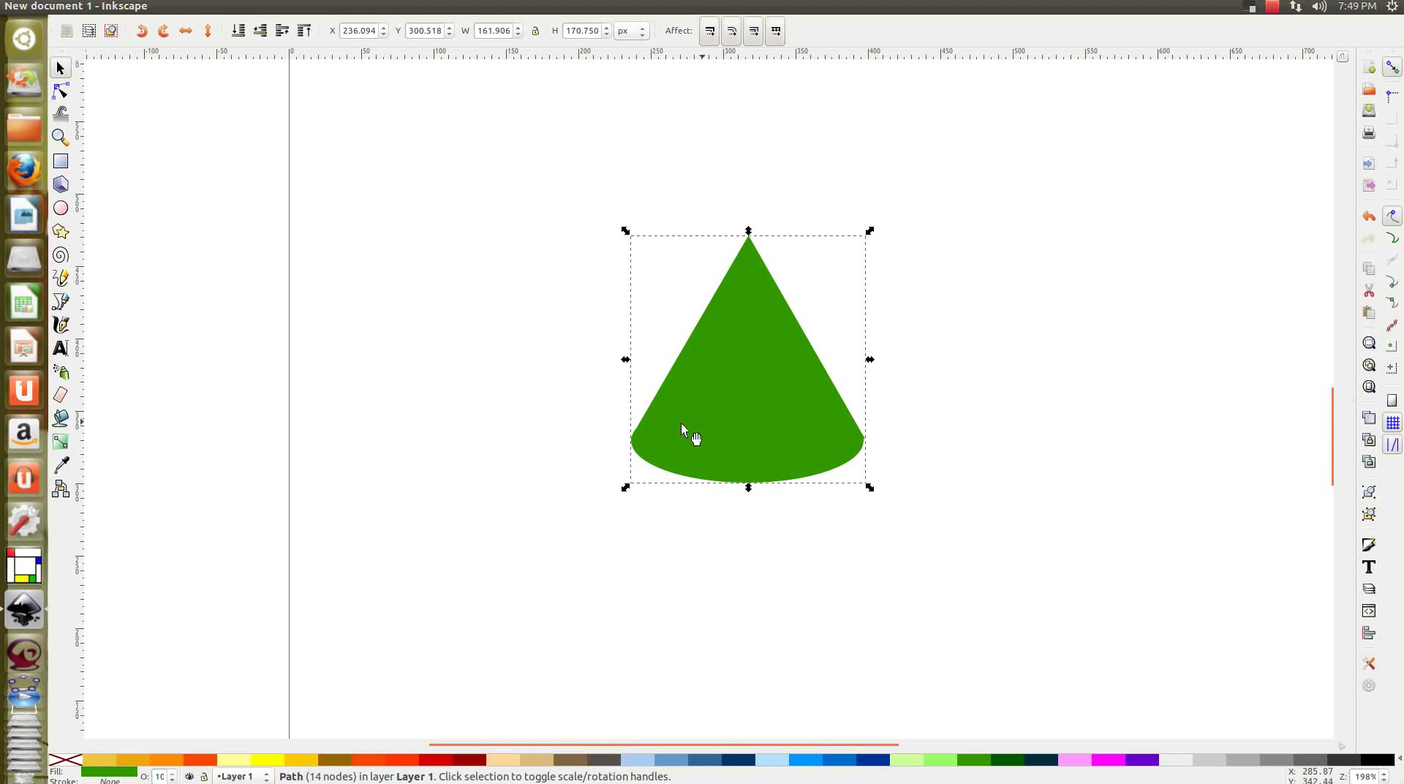
# Apply a linear gradient to the cone, solid green at lower right fading to transparent at upper left.
pyautogui.click(61, 443)
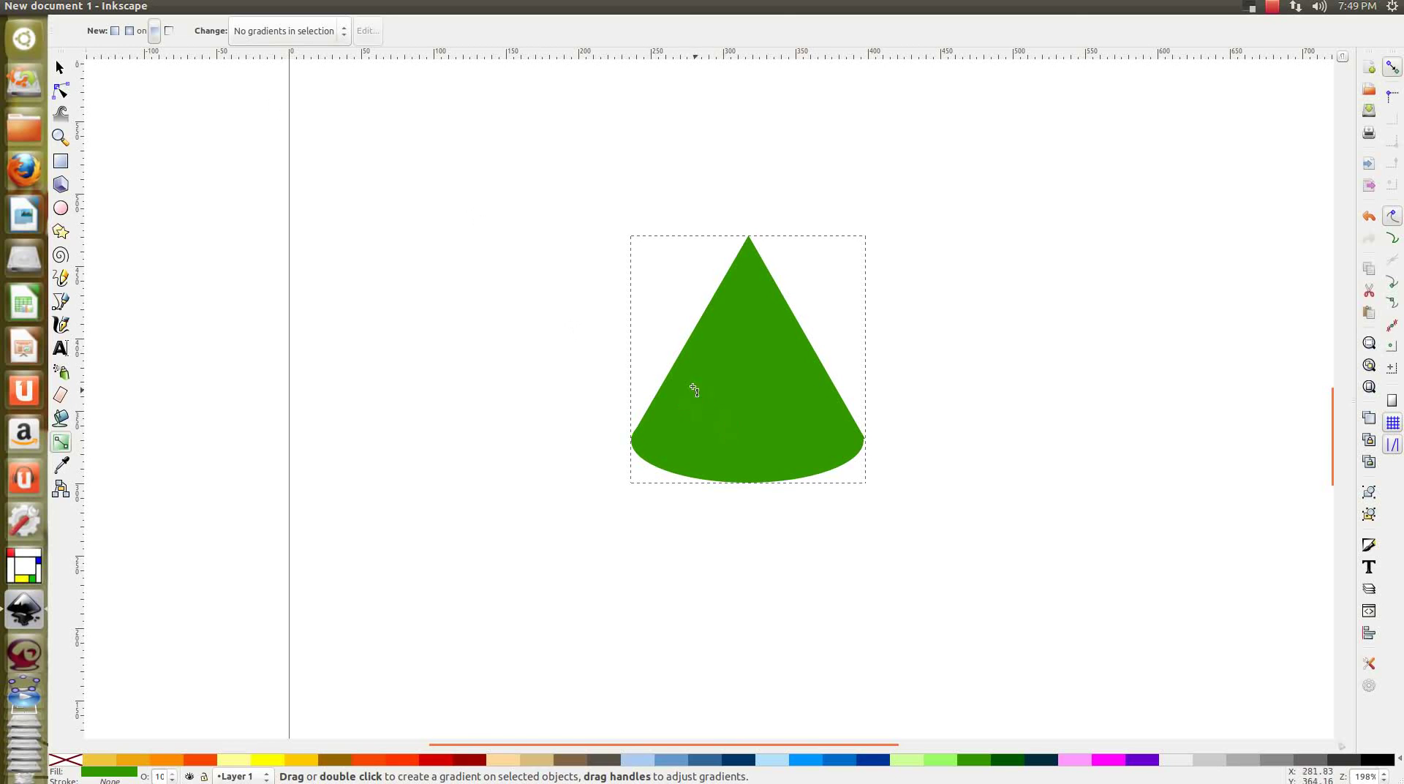
pyautogui.moveTo(691, 385); pyautogui.dragTo(806, 382)
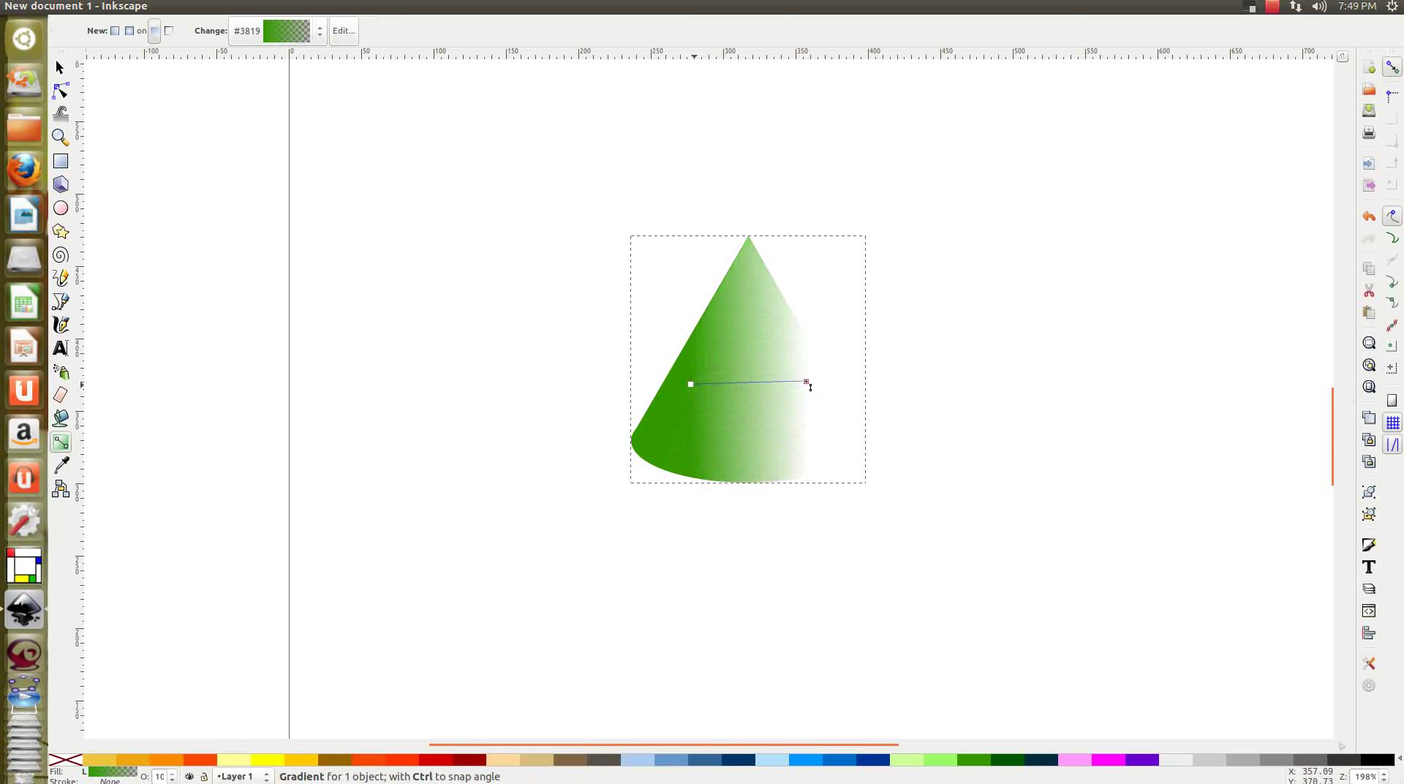
pyautogui.moveTo(692, 385); pyautogui.dragTo(834, 430)
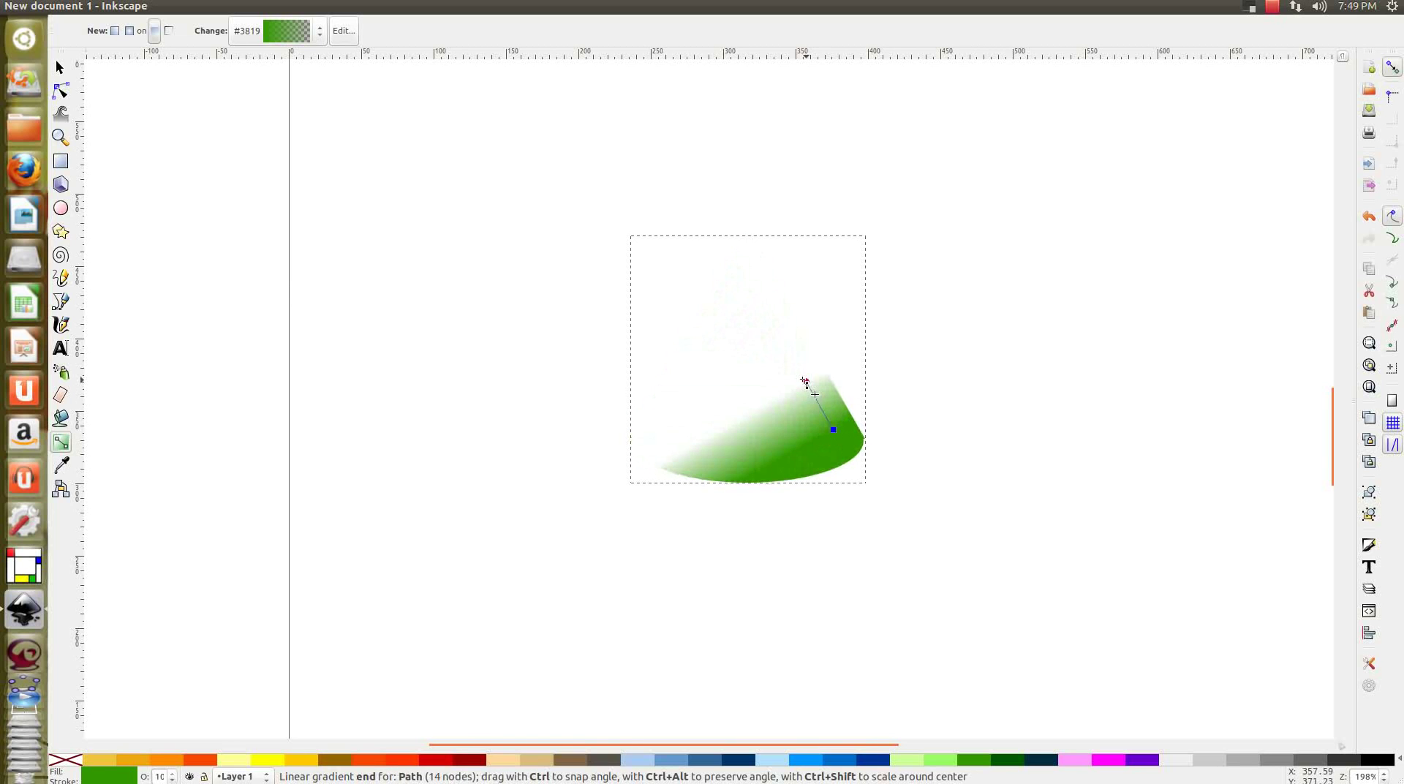
pyautogui.moveTo(807, 382); pyautogui.dragTo(700, 377)
pyautogui.click(64, 71)
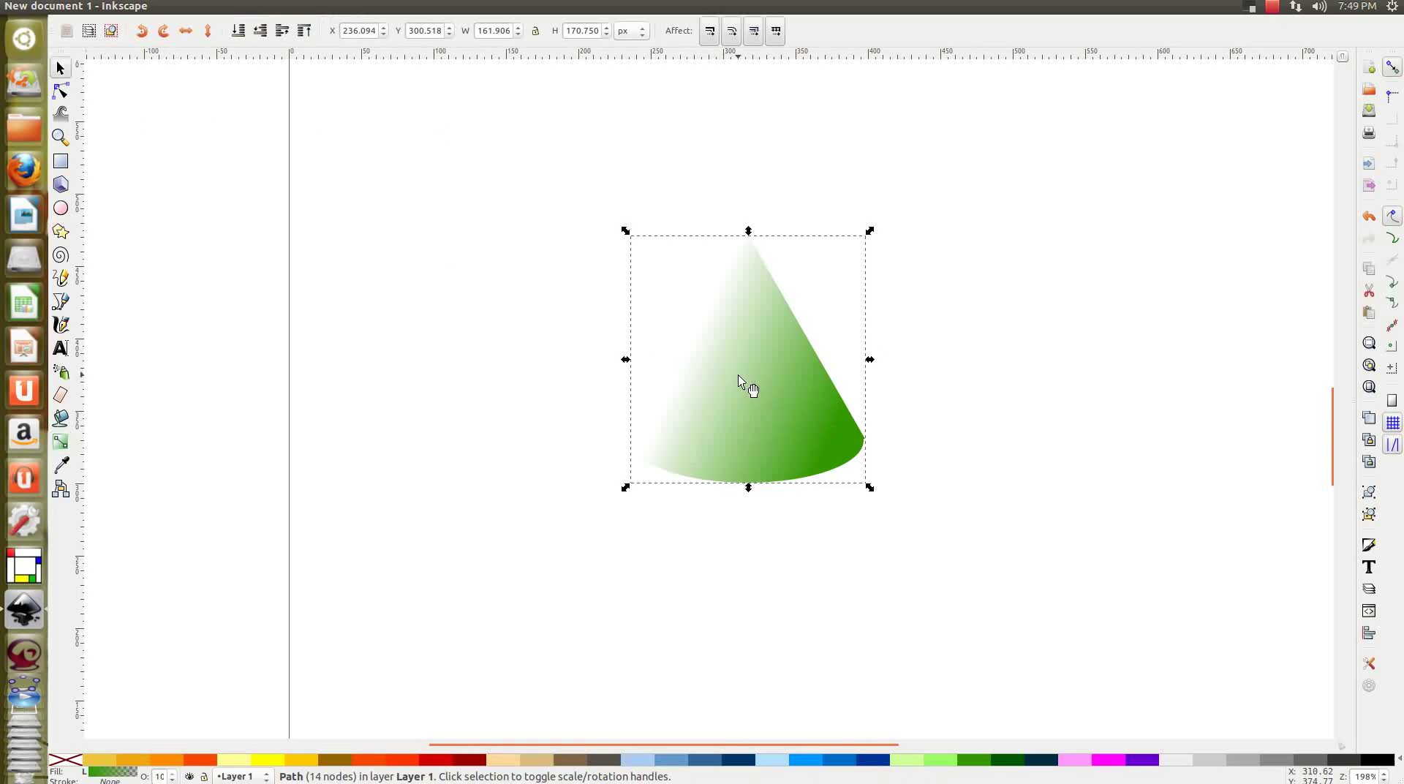
# Set the cone's stroke paint to flat black in Fill and Stroke, then close the dialog.
pyautogui.rightClick(738, 374)
pyautogui.click(859, 517)
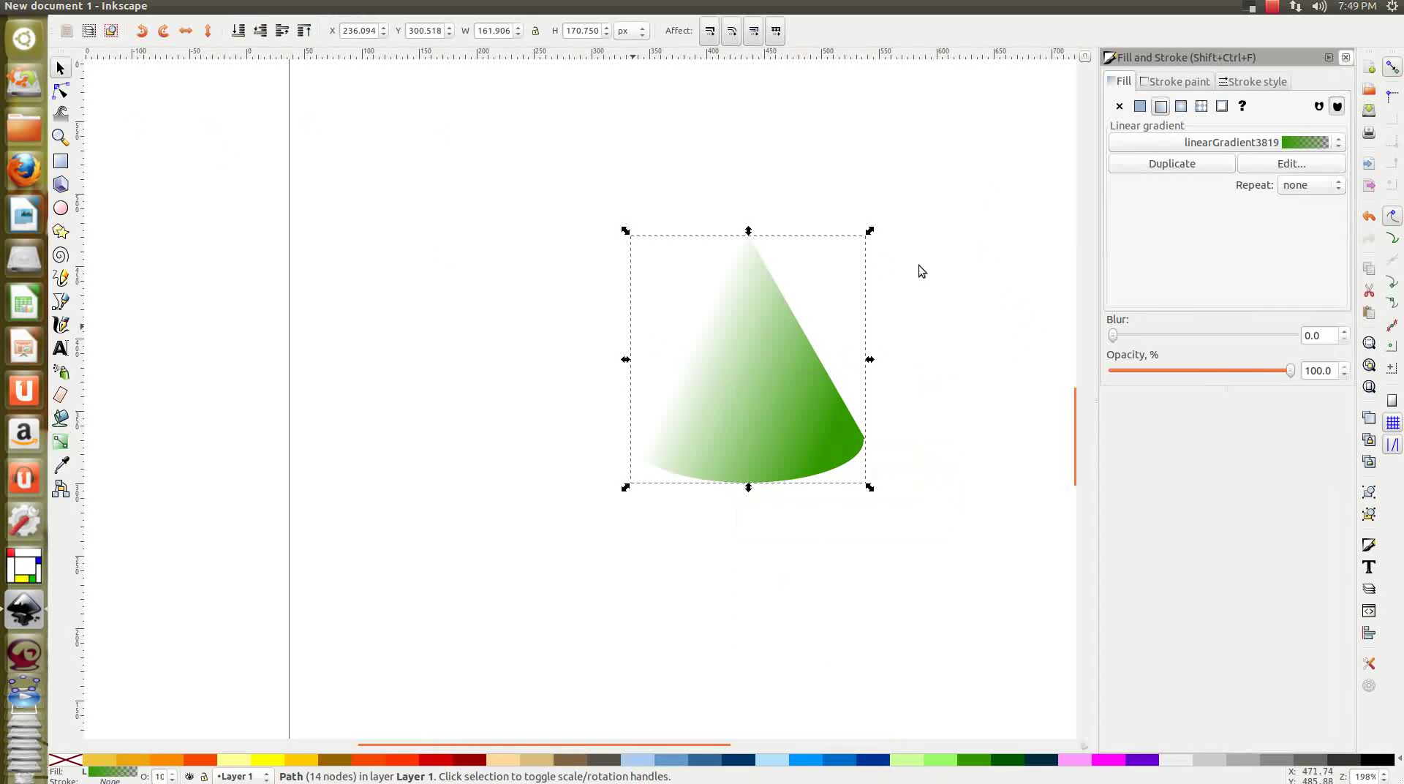
pyautogui.click(1178, 88)
pyautogui.click(1141, 106)
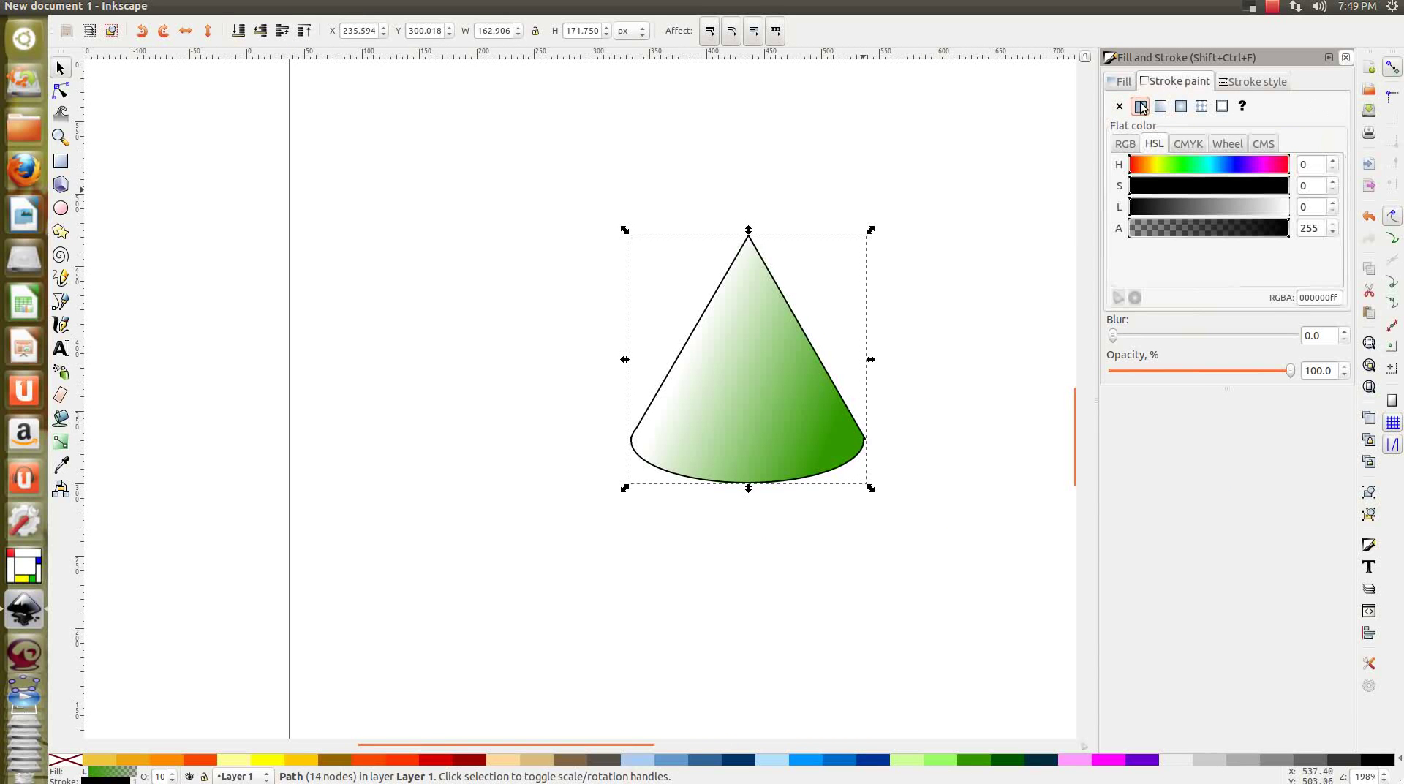
pyautogui.click(1346, 57)
pyautogui.click(1066, 401)
pyautogui.scroll(-2, 1062, 401)
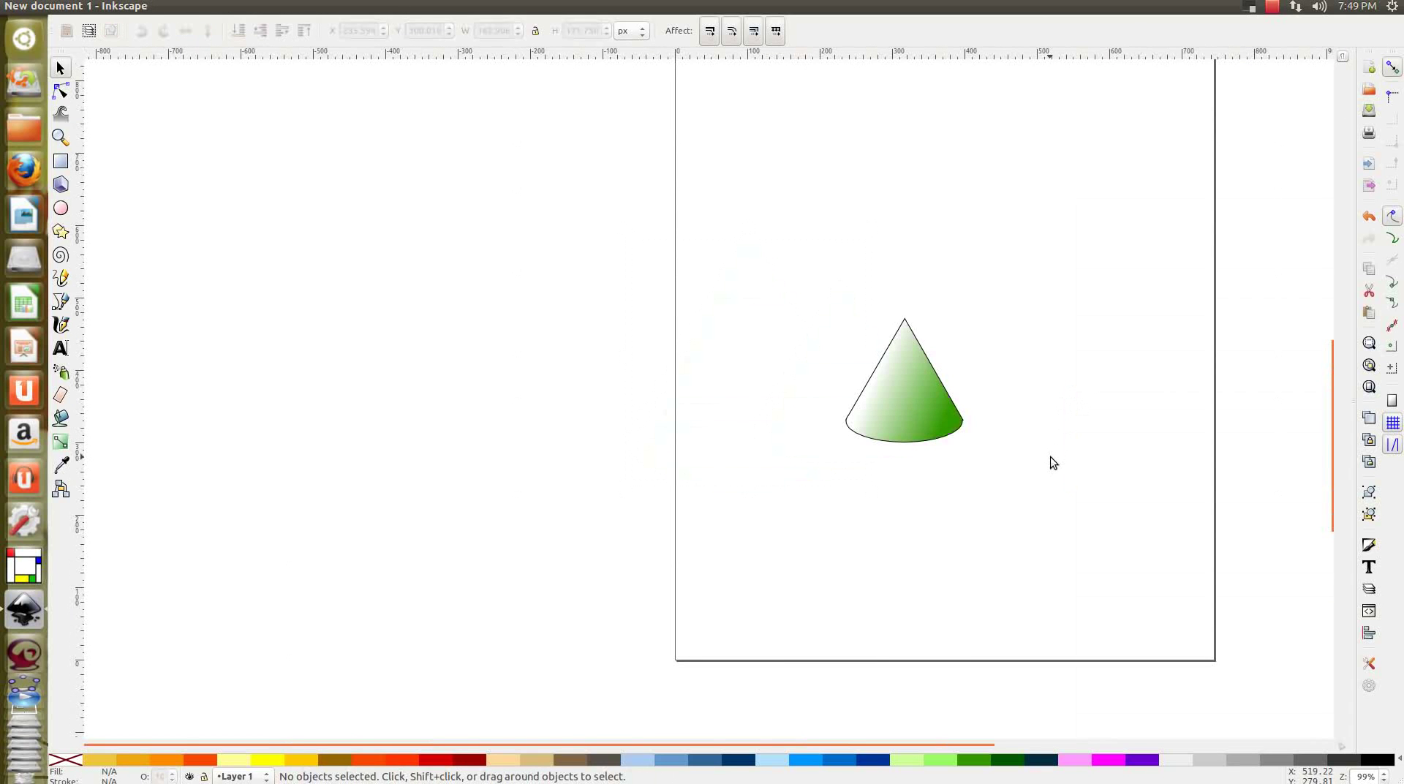
# Bring up the Save dialog proposing drawing.svg as Inkscape SVG, using Ctrl+S after one cancel.
pyautogui.scroll(3, 1051, 457)
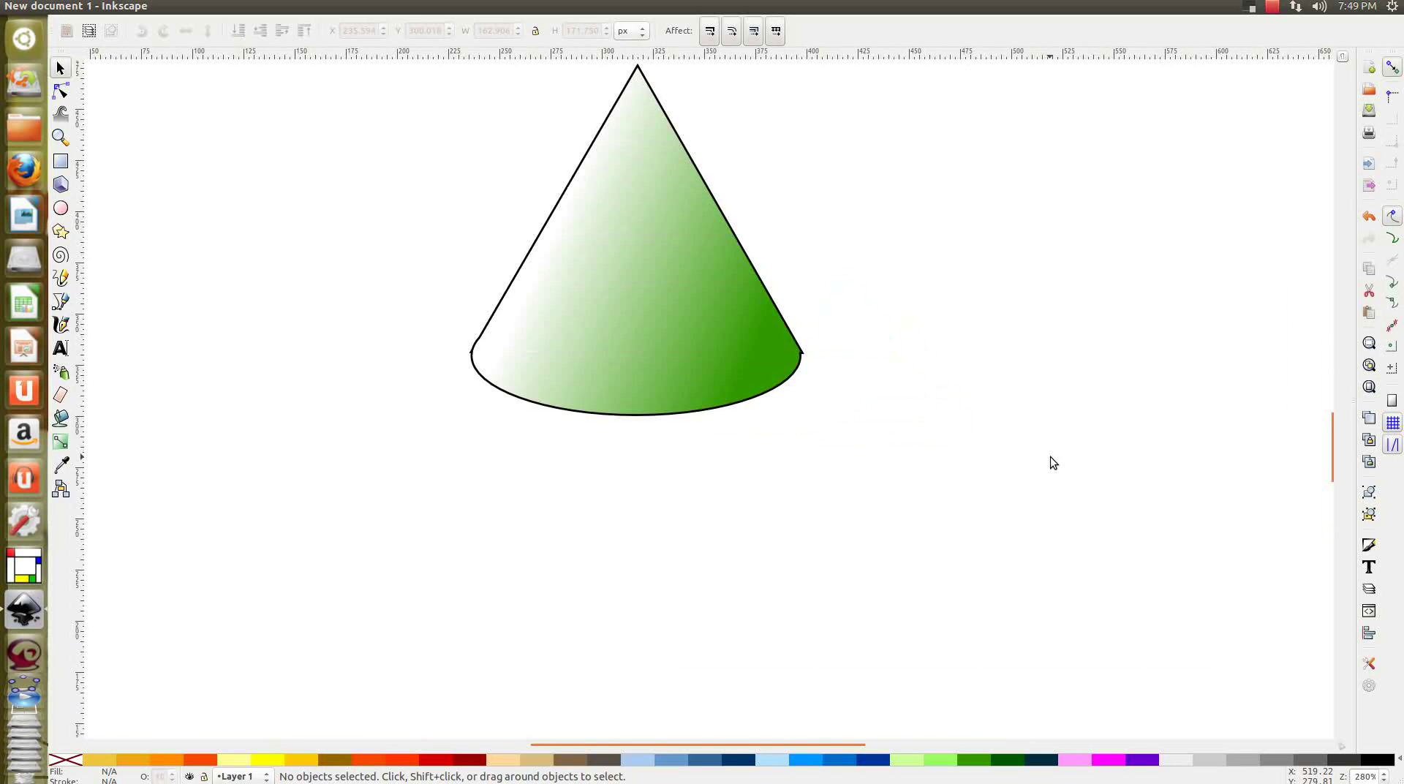
pyautogui.scroll(-1, 1050, 456)
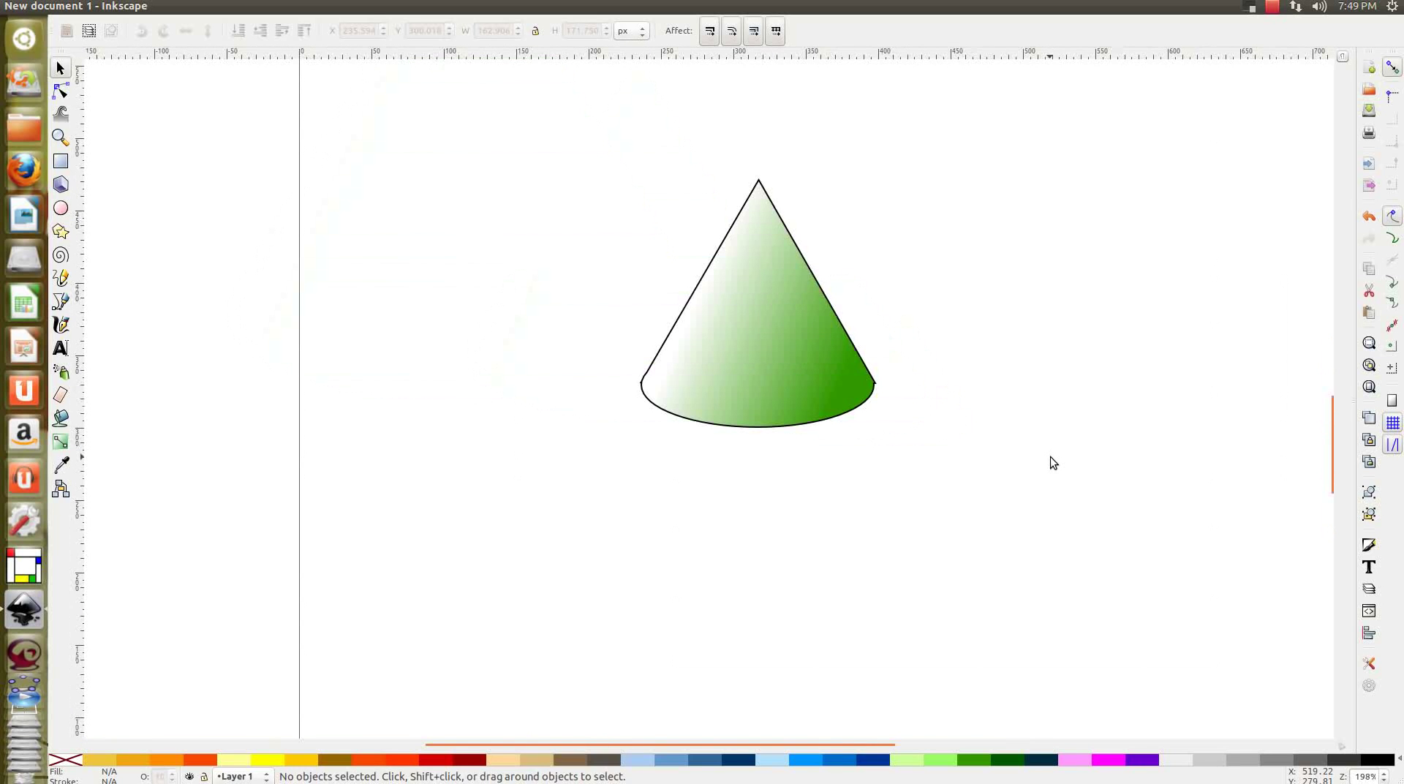
pyautogui.hotkey('ctrl', 's')
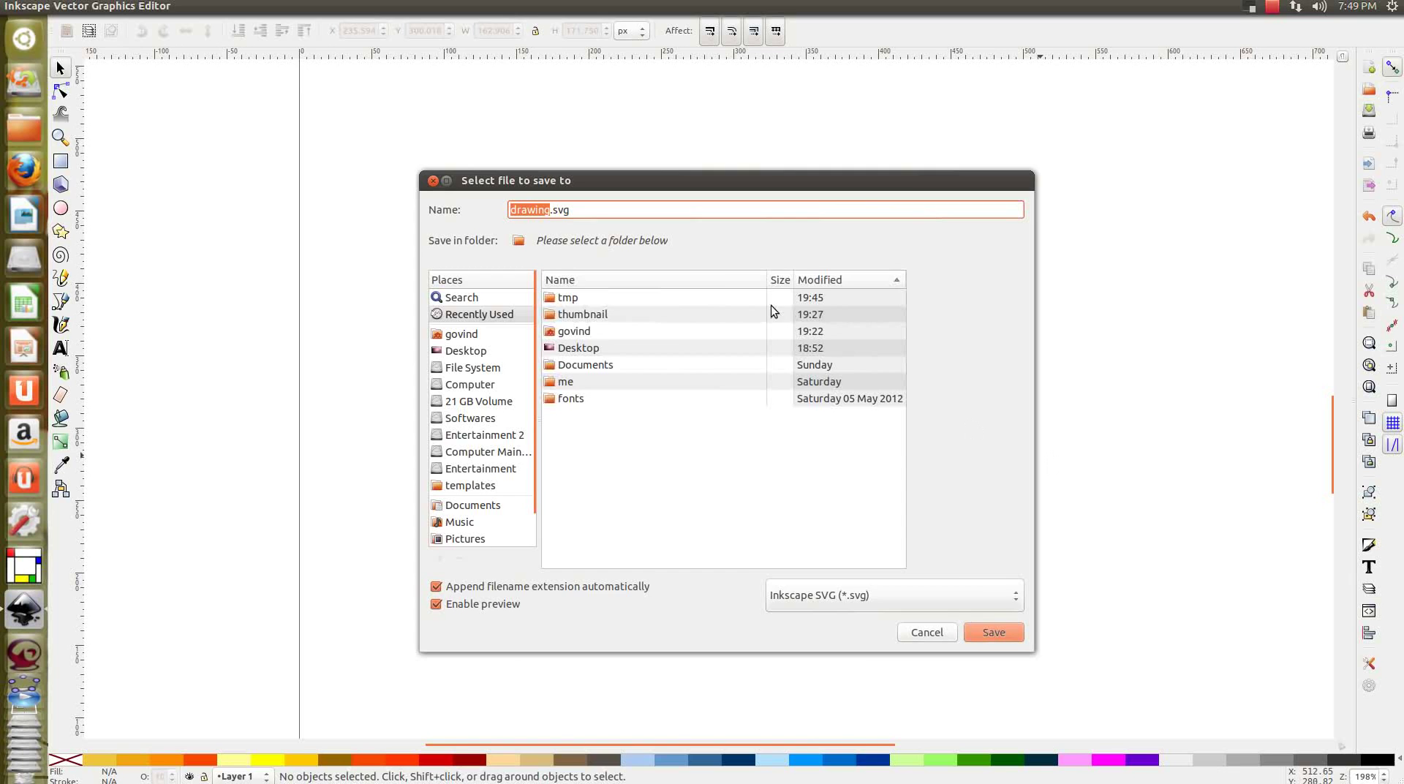
pyautogui.click(982, 626)
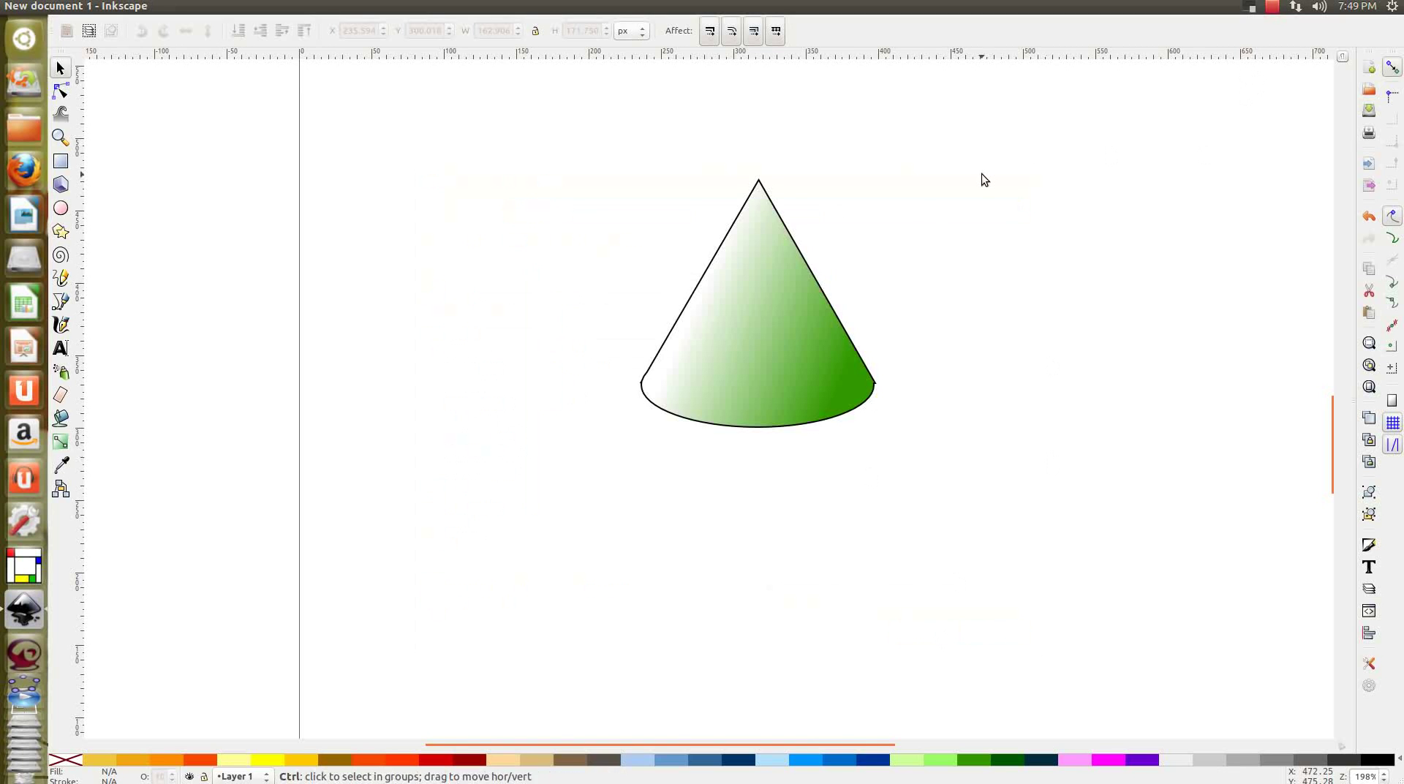
pyautogui.hotkey('ctrl', 's')
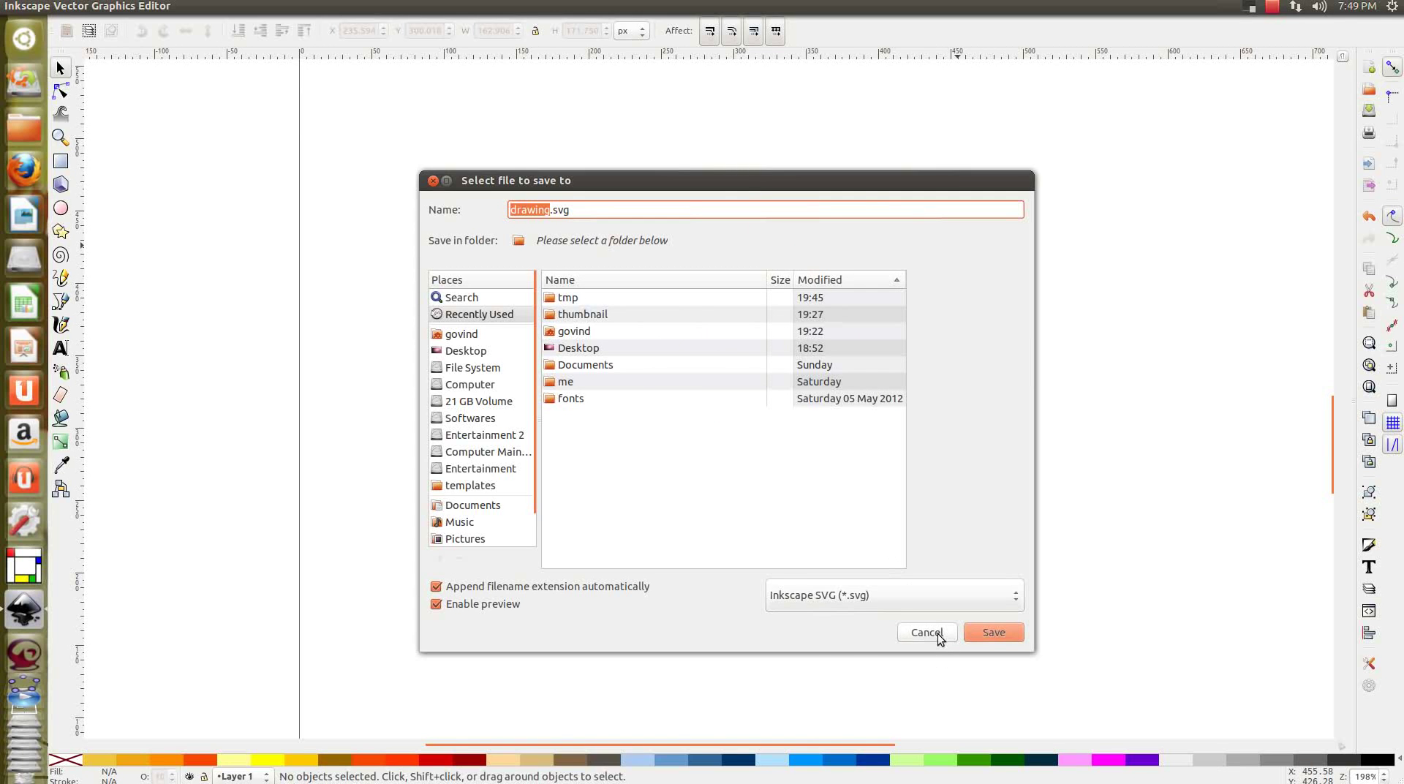